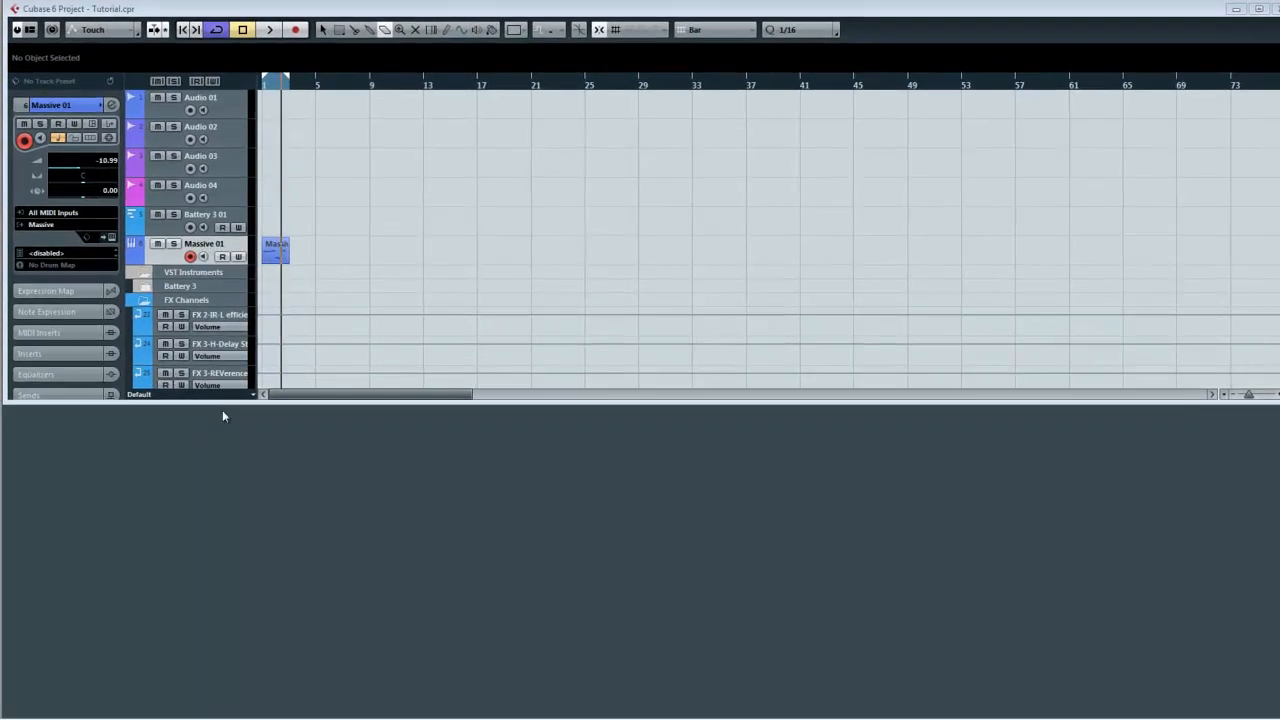
Step: Open the Massive instrument editor for the Massive 01 track and start a new sound
{"action": "key", "text": "F3"}
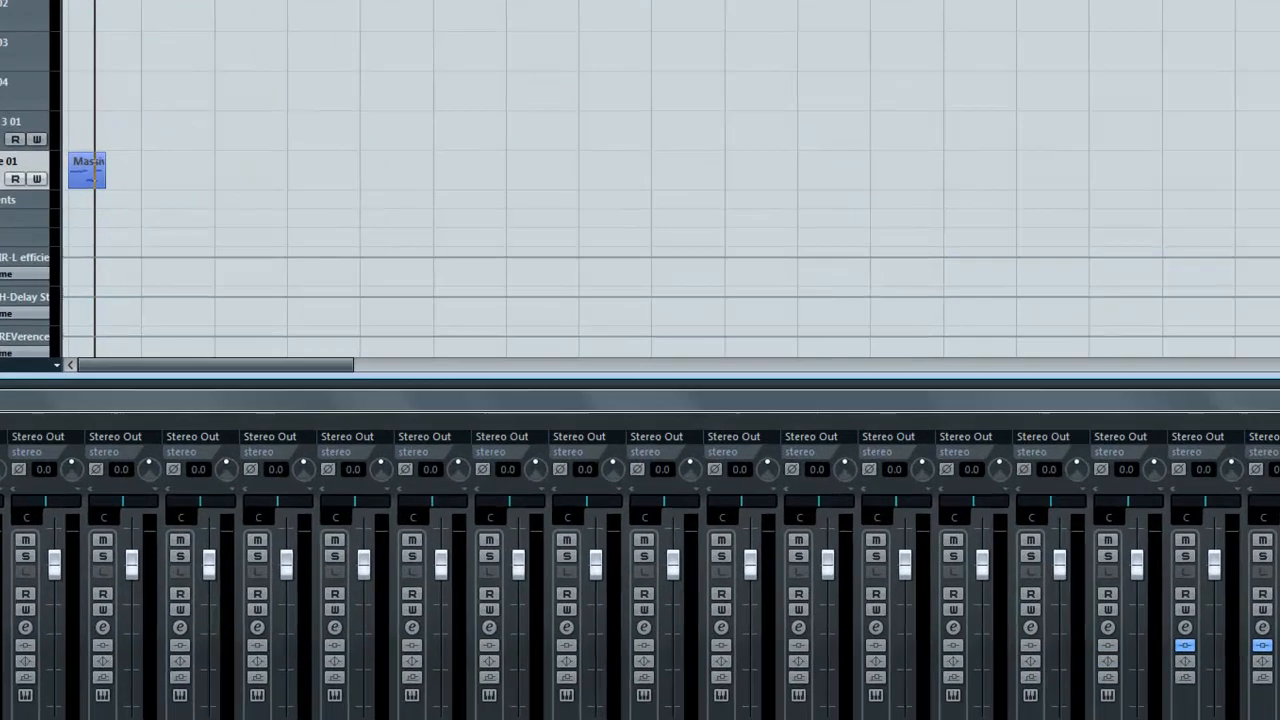
{"action": "left_click", "coordinate": [116, 638]}
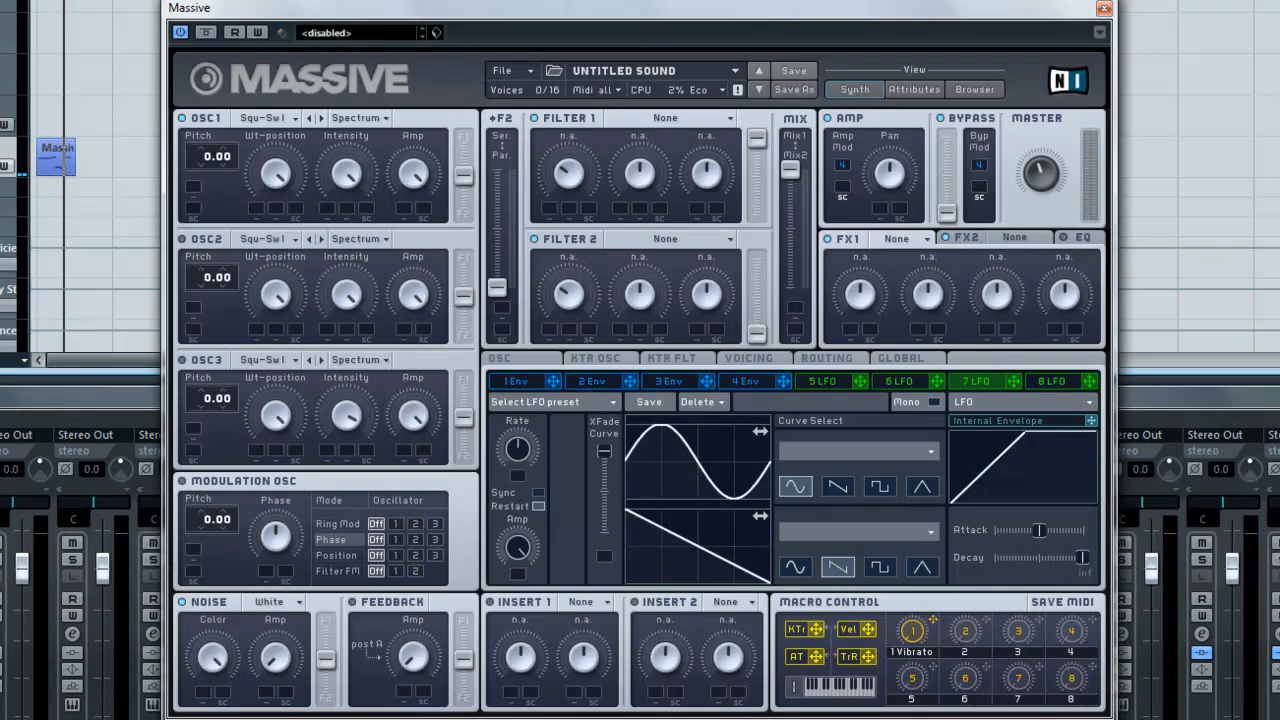
{"action": "left_click", "coordinate": [531, 78]}
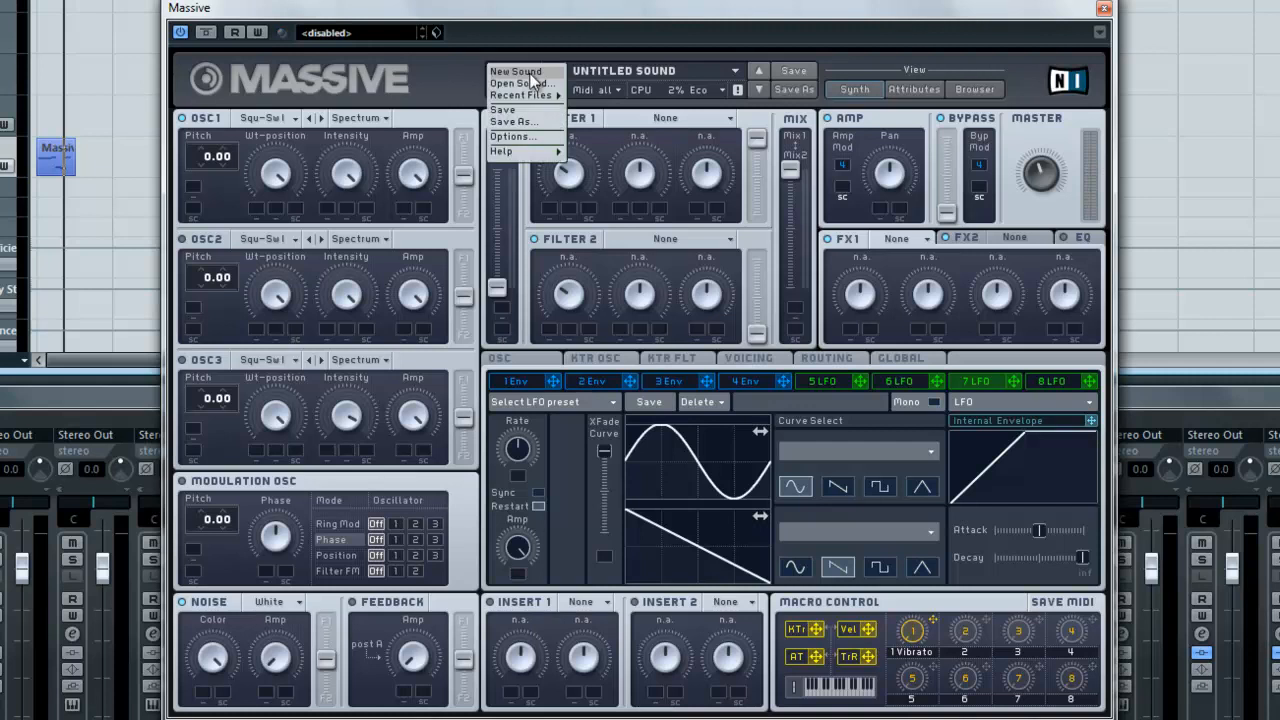
{"action": "left_click", "coordinate": [533, 78]}
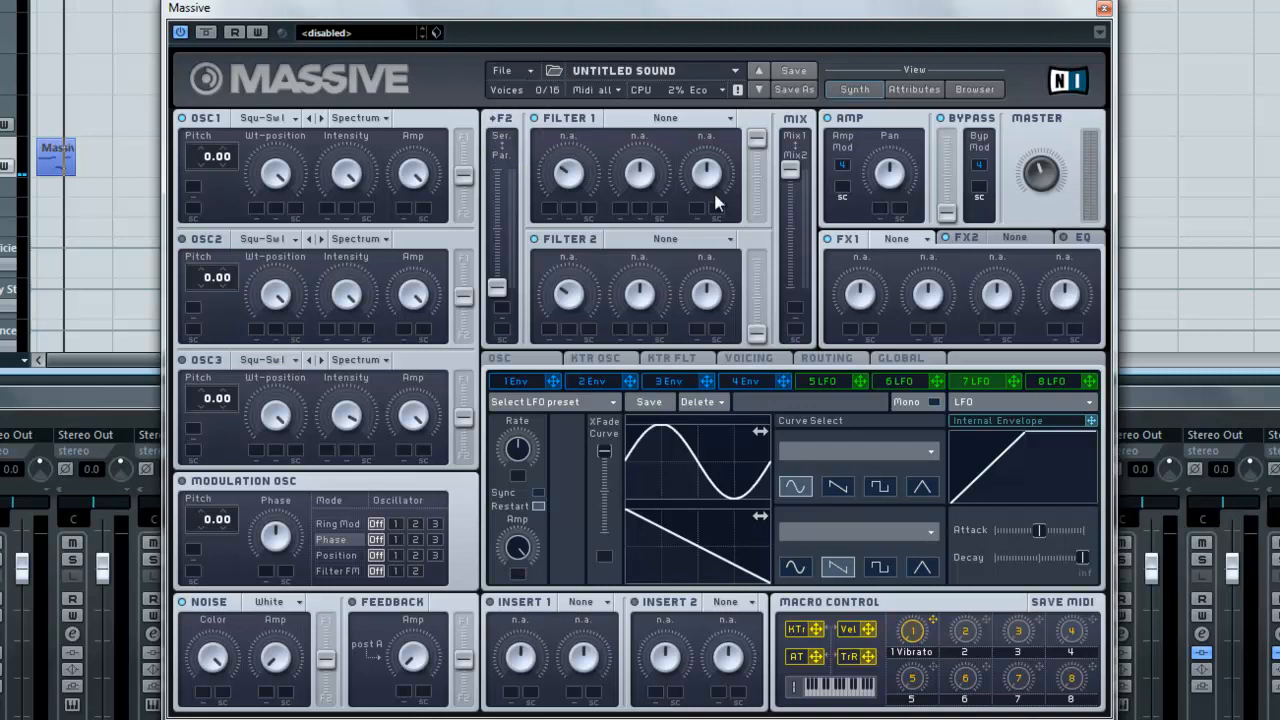
Step: Load the Dirty PWM wavetable into oscillator 1
{"action": "left_click", "coordinate": [368, 119]}
{"action": "left_click", "coordinate": [378, 119]}
{"action": "left_click", "coordinate": [292, 120]}
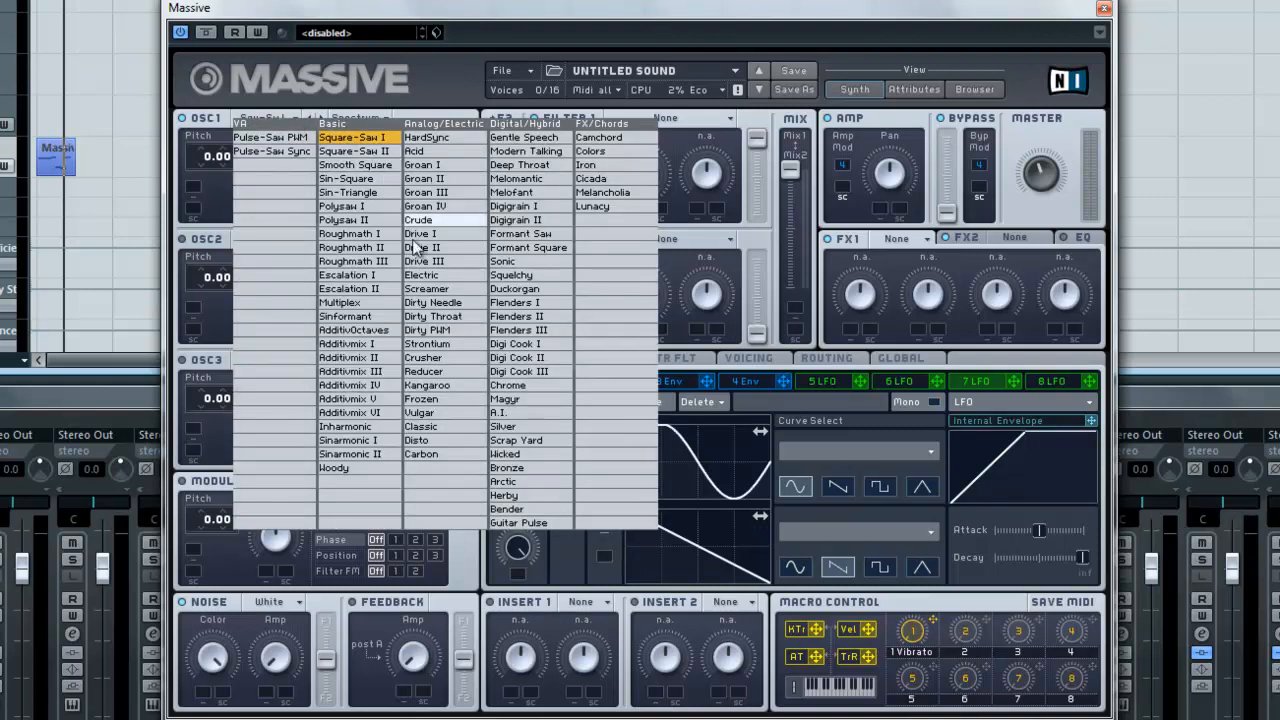
{"action": "left_click", "coordinate": [448, 332]}
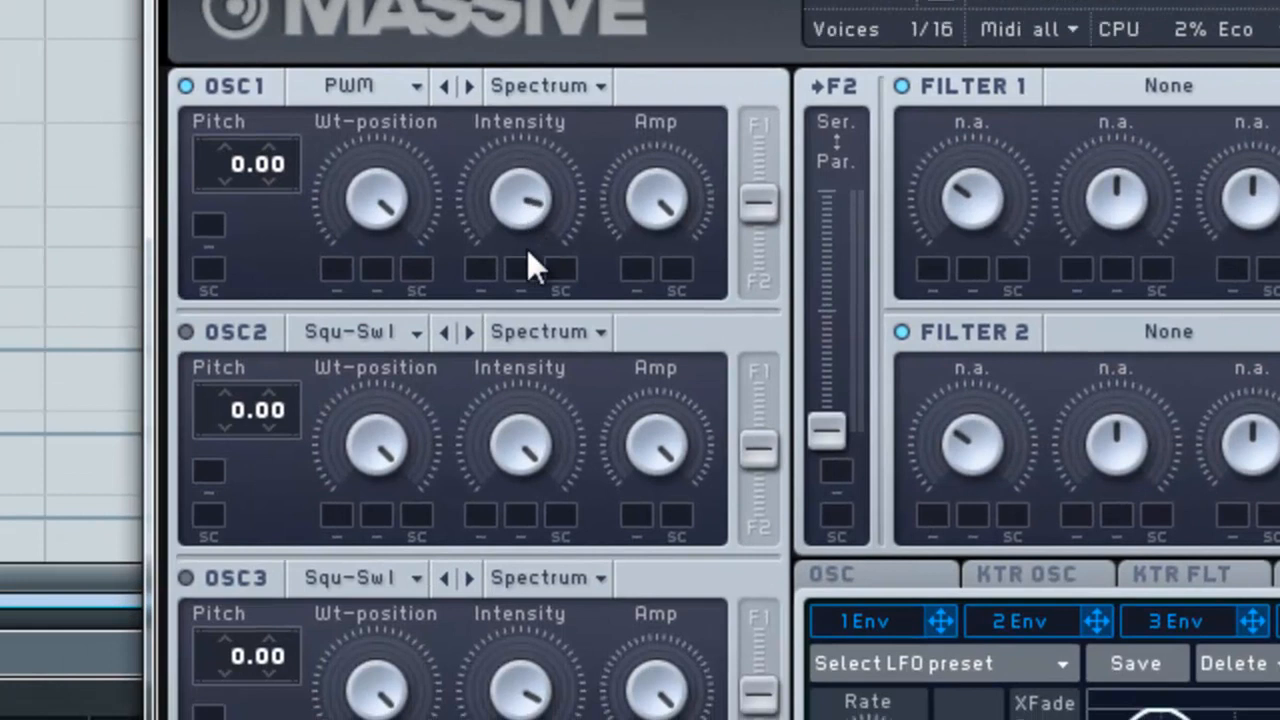
Step: Assign LFO 6 as a modulation source for oscillator 1's intensity
{"action": "left_click_drag", "start_coordinate": [238, 351], "coordinate": [235, 320]}
{"action": "left_click_drag", "start_coordinate": [523, 214], "coordinate": [523, 292]}
{"action": "left_click_drag", "start_coordinate": [523, 201], "coordinate": [535, 258]}
{"action": "mouse_move", "coordinate": [555, 143]}
{"action": "left_mouse_down"}
{"action": "mouse_move", "coordinate": [551, 285]}
{"action": "mouse_move", "coordinate": [549, 165]}
{"action": "left_mouse_up"}
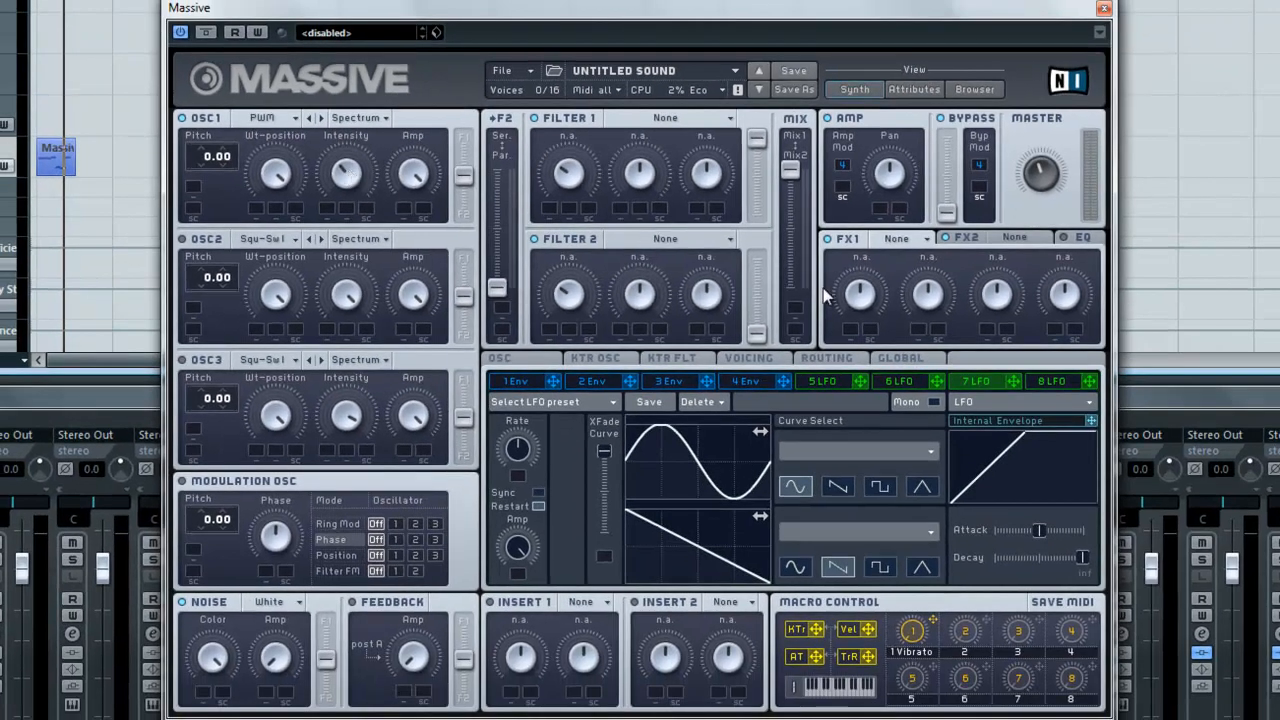
{"action": "left_click_drag", "start_coordinate": [935, 381], "coordinate": [328, 210]}
{"action": "left_click", "coordinate": [890, 383]}
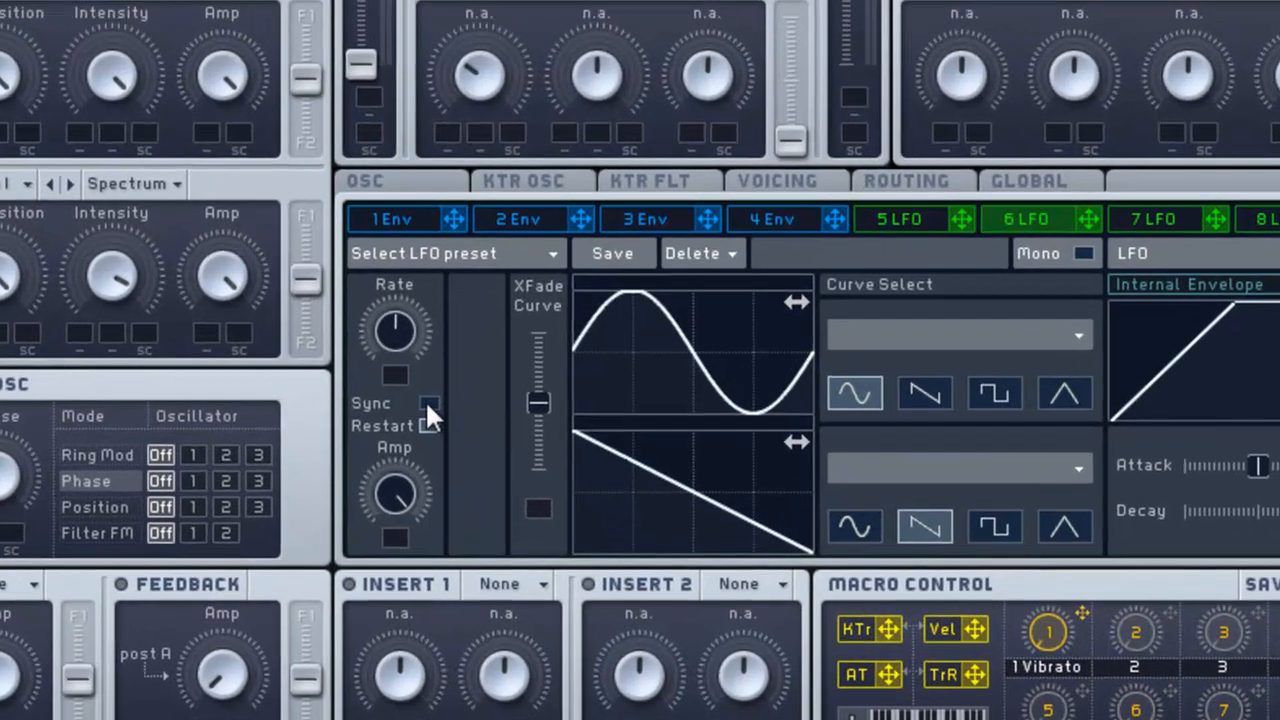
Step: Sync LFO 6 to tempo at a 1/2 ratio and set its modulation depth on oscillator 1's intensity
{"action": "left_click", "coordinate": [538, 492]}
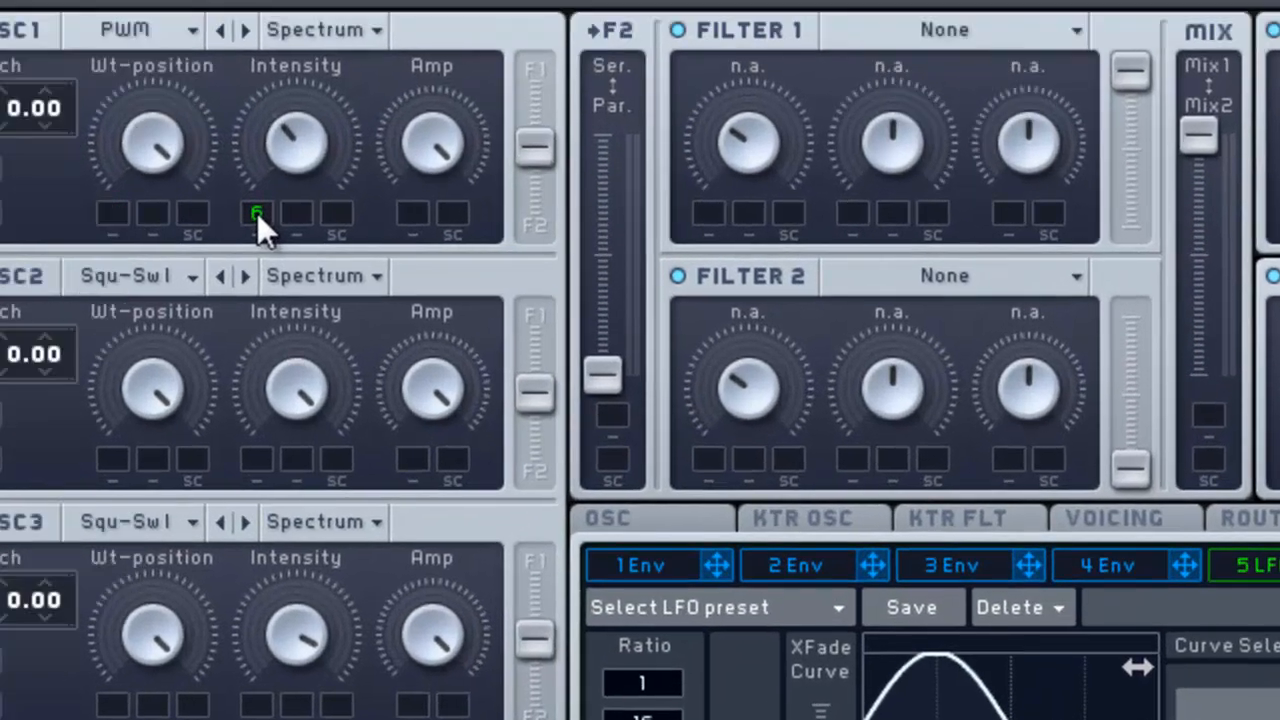
{"action": "left_click_drag", "start_coordinate": [257, 213], "coordinate": [257, 163]}
{"action": "left_click_drag", "start_coordinate": [257, 209], "coordinate": [270, 207]}
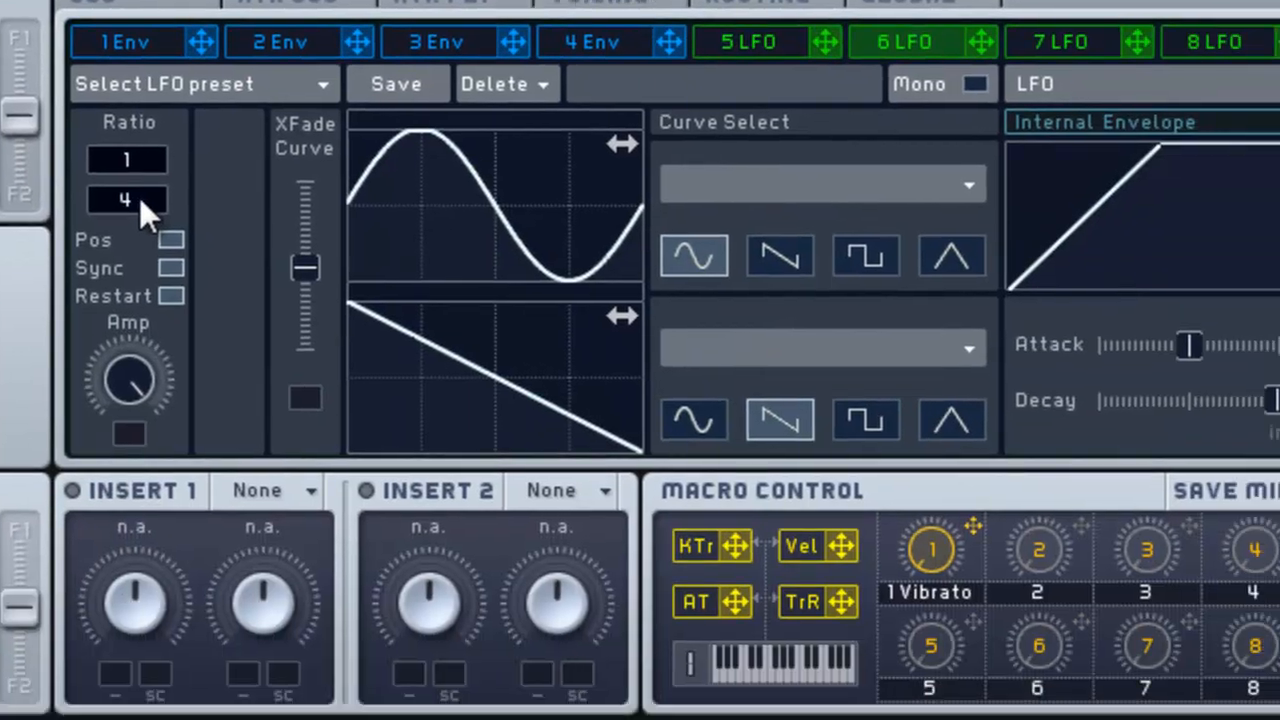
{"action": "left_click_drag", "start_coordinate": [655, 716], "coordinate": [655, 719]}
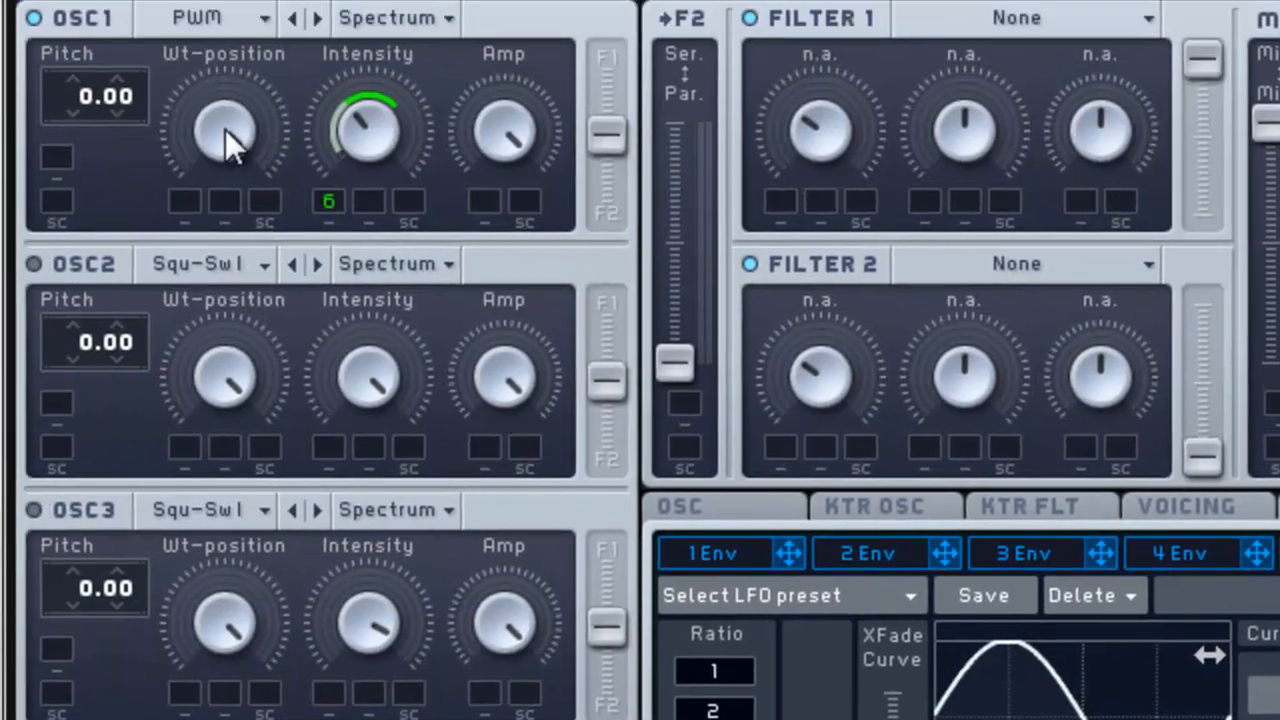
Step: Adjust oscillator 1's wavetable position knob
{"action": "left_click_drag", "start_coordinate": [117, 36], "coordinate": [109, 306]}
{"action": "left_click_drag", "start_coordinate": [217, 399], "coordinate": [247, 233]}
{"action": "left_click_drag", "start_coordinate": [239, 123], "coordinate": [238, 159]}
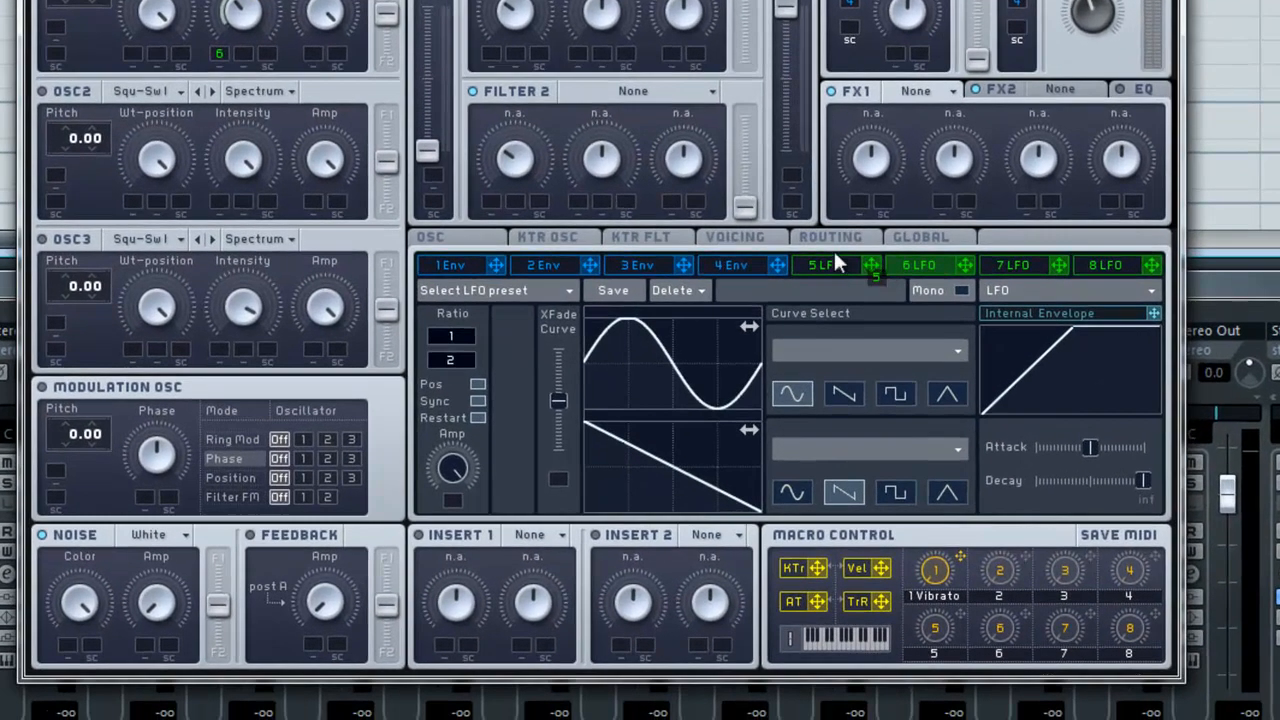
Step: Assign LFO 5 to oscillator 1's wavetable position and set its modulation depth
{"action": "left_click_drag", "start_coordinate": [836, 262], "coordinate": [228, 89]}
{"action": "left_click_drag", "start_coordinate": [137, 50], "coordinate": [135, 54]}
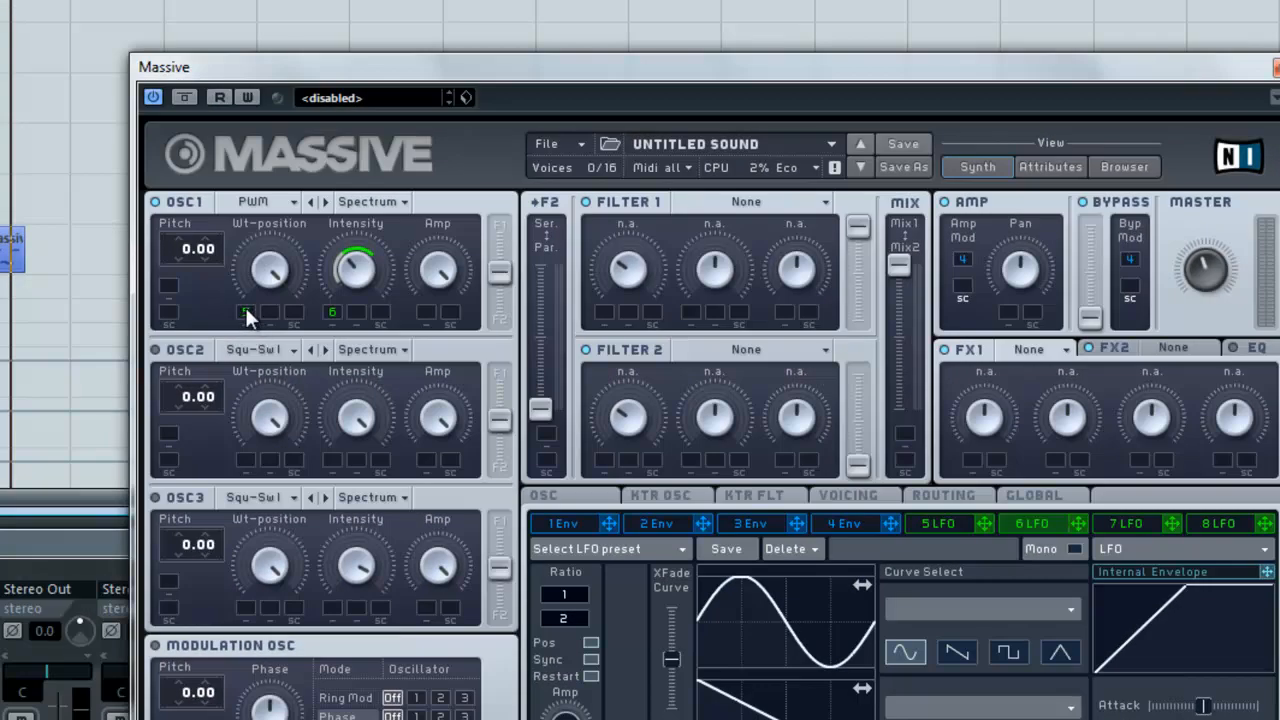
{"action": "left_click_drag", "start_coordinate": [245, 309], "coordinate": [253, 445]}
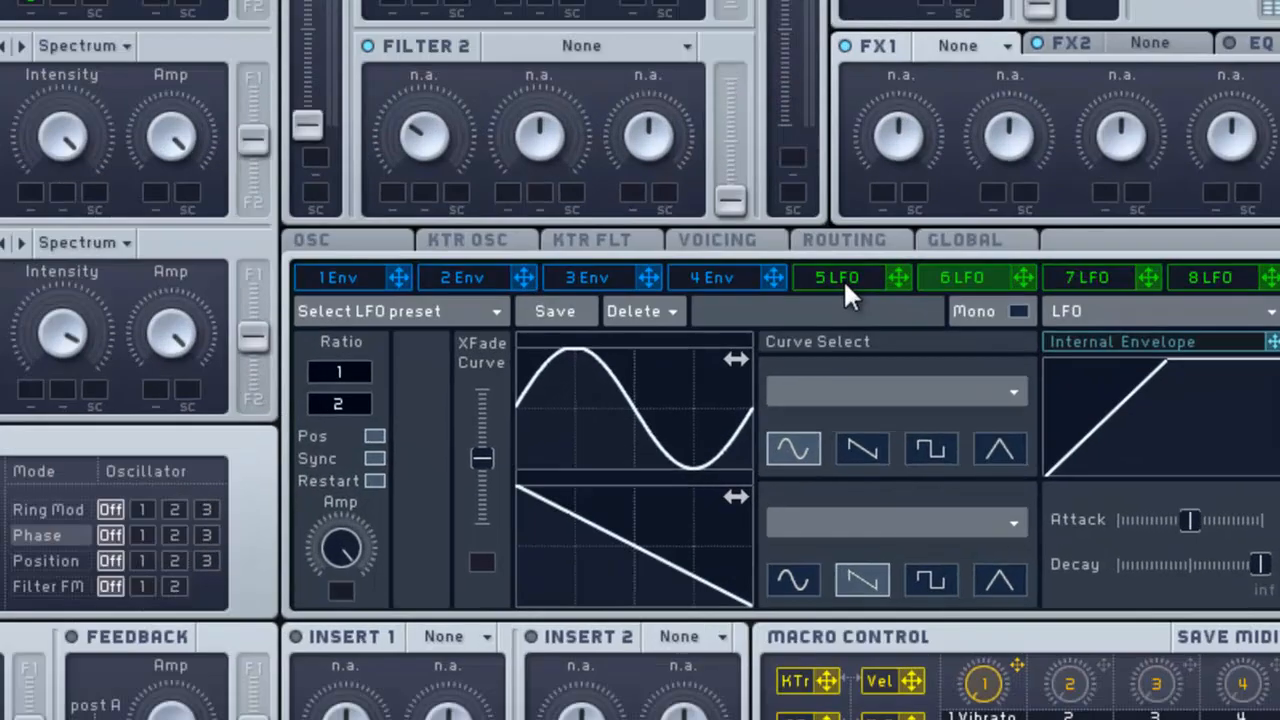
Step: Set LFO 5's ratio to 1/1 and reshape its waveform
{"action": "left_click", "coordinate": [944, 526]}
{"action": "left_click", "coordinate": [158, 257]}
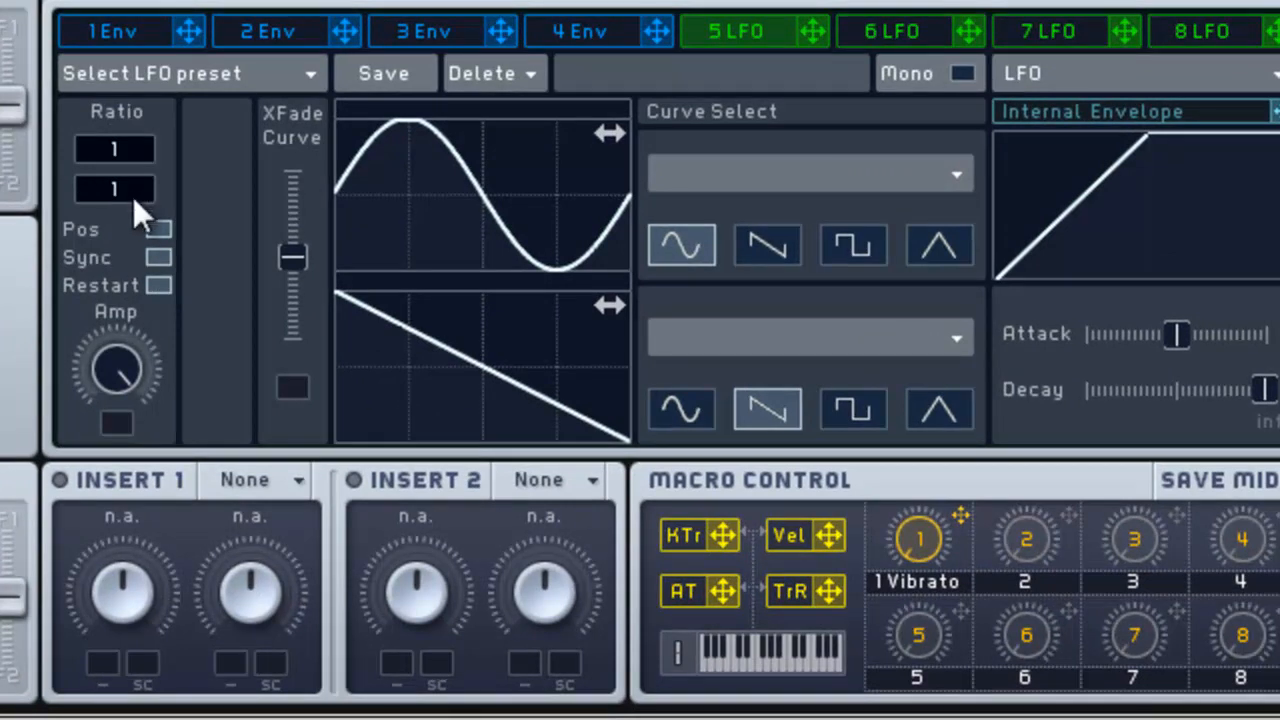
{"action": "left_click_drag", "start_coordinate": [477, 205], "coordinate": [253, 241]}
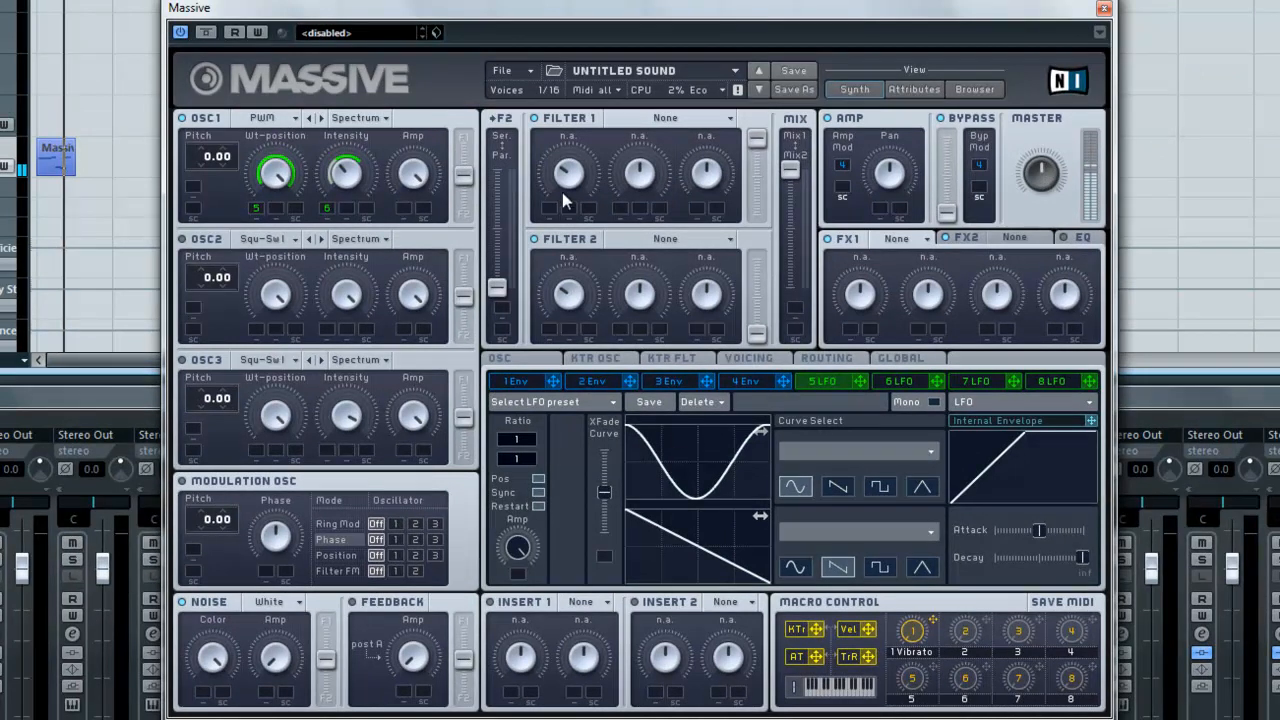
Step: Move the filter routing to serial and set Filter 1's type to Bandreject
{"action": "left_click_drag", "start_coordinate": [497, 289], "coordinate": [499, 170]}
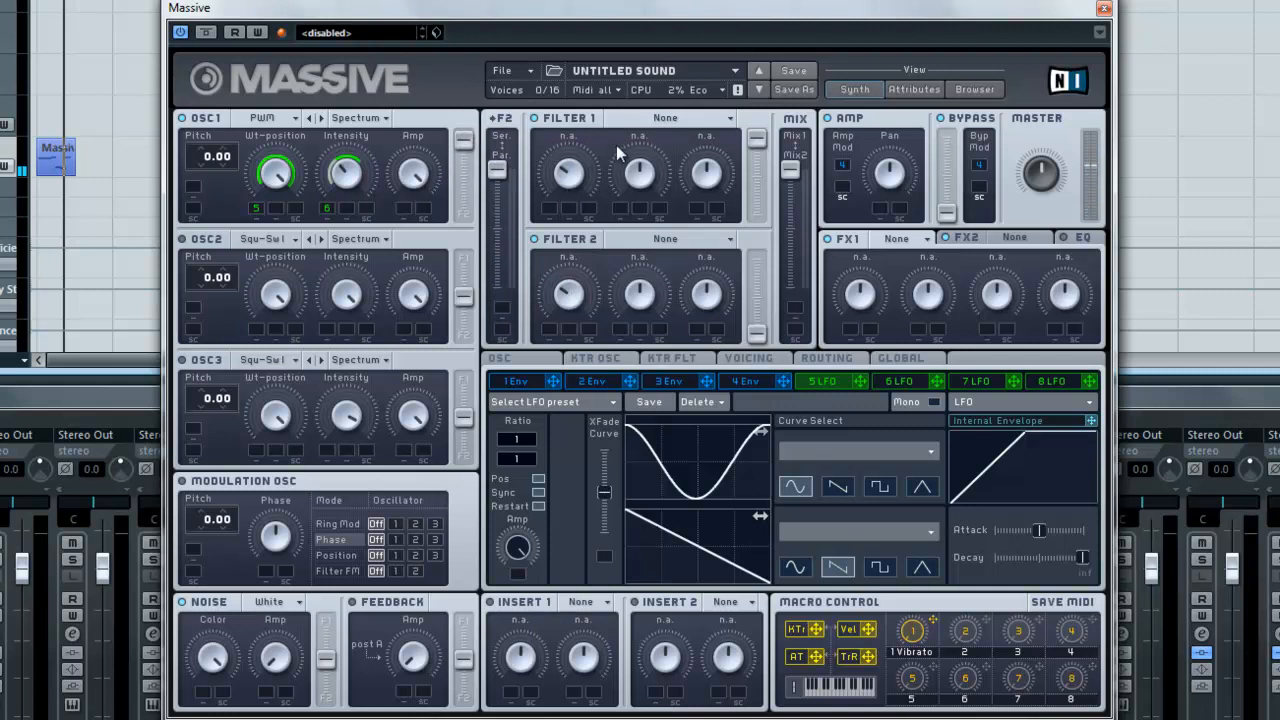
{"action": "left_click", "coordinate": [716, 121]}
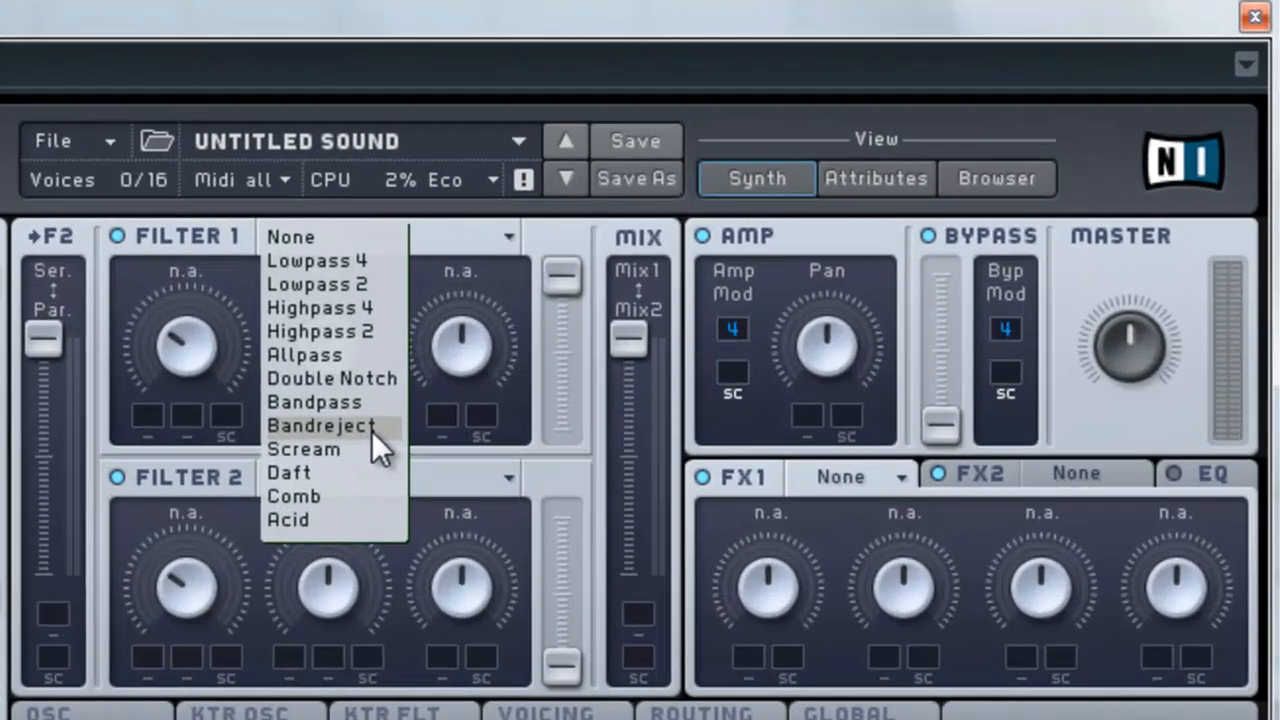
{"action": "left_click", "coordinate": [662, 214]}
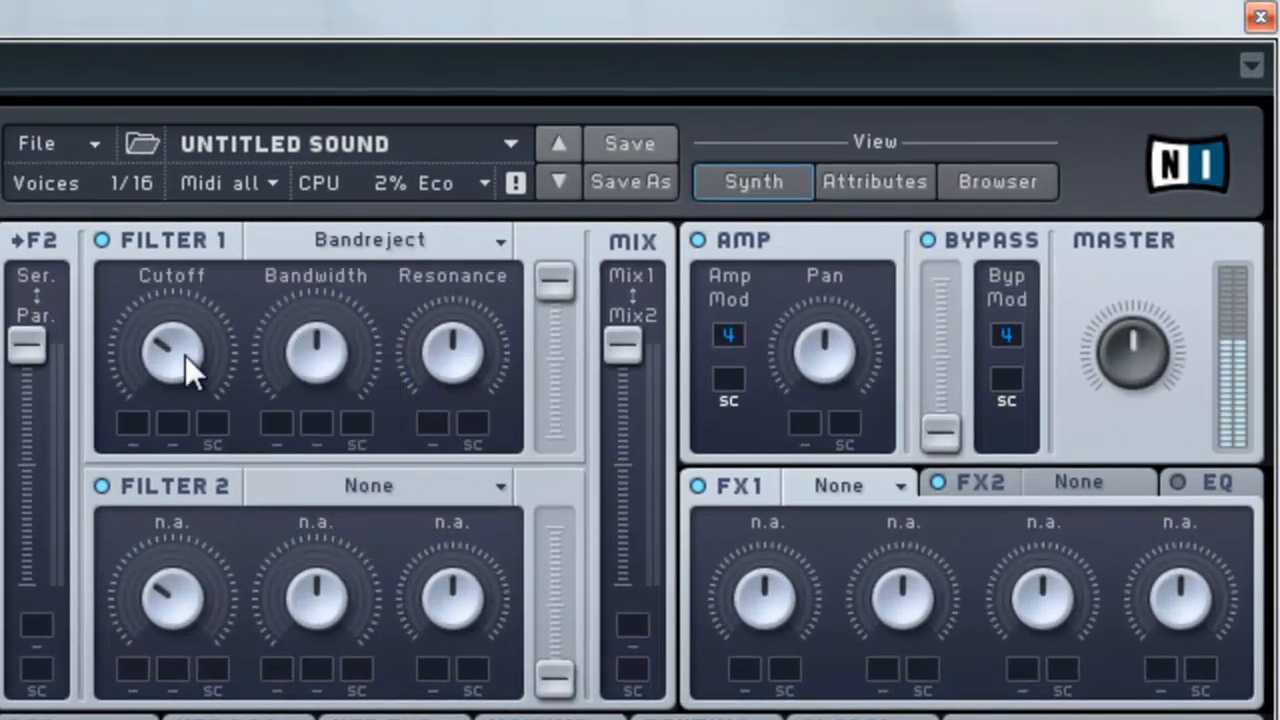
Step: Lower Filter 1's cutoff, assign LFO 6 to it and set the modulation depth
{"action": "mouse_move", "coordinate": [177, 349]}
{"action": "left_mouse_down"}
{"action": "mouse_move", "coordinate": [179, 403]}
{"action": "mouse_move", "coordinate": [179, 351]}
{"action": "mouse_move", "coordinate": [173, 383]}
{"action": "mouse_move", "coordinate": [155, 393]}
{"action": "mouse_move", "coordinate": [169, 341]}
{"action": "left_mouse_up"}
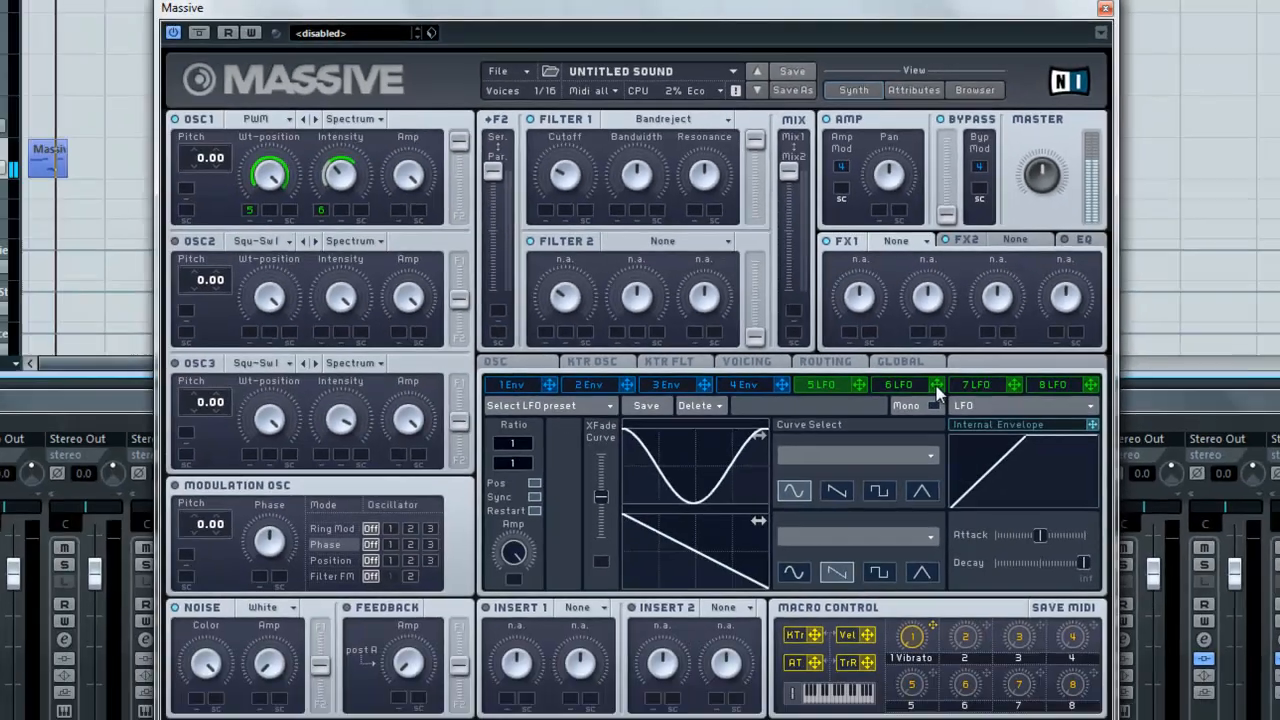
{"action": "left_click_drag", "start_coordinate": [937, 387], "coordinate": [551, 220]}
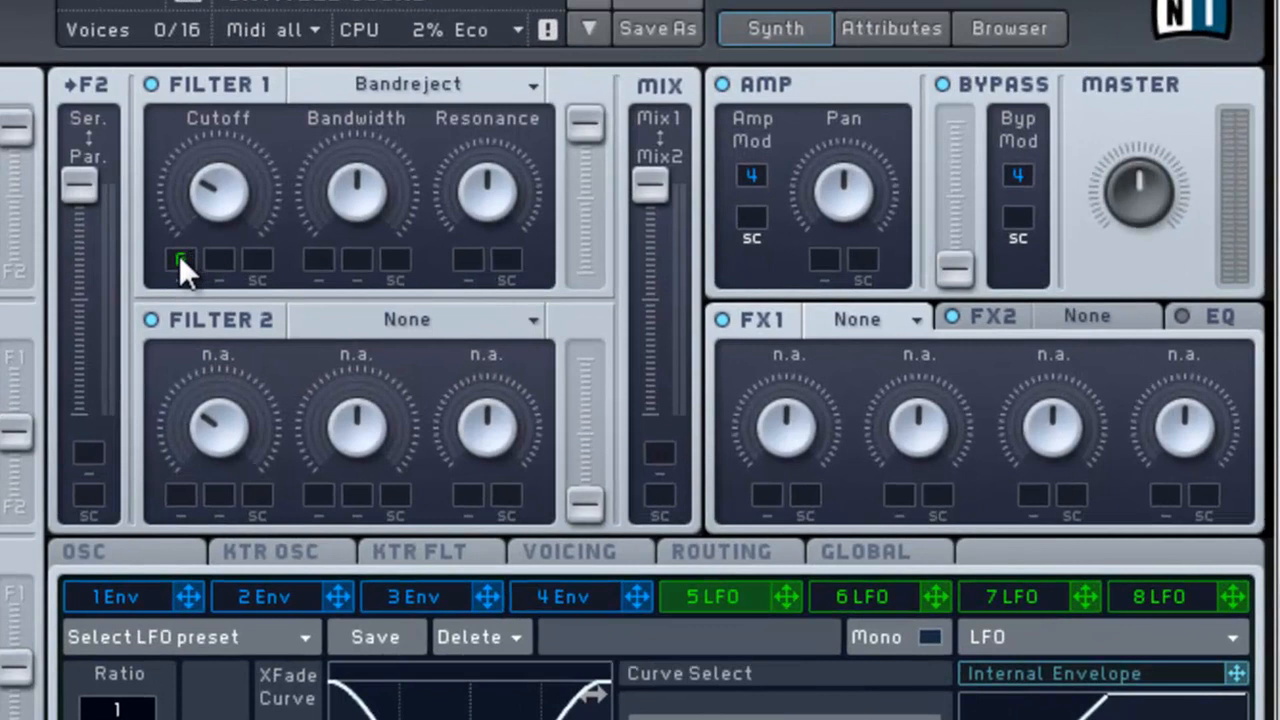
{"action": "left_click_drag", "start_coordinate": [179, 255], "coordinate": [179, 337]}
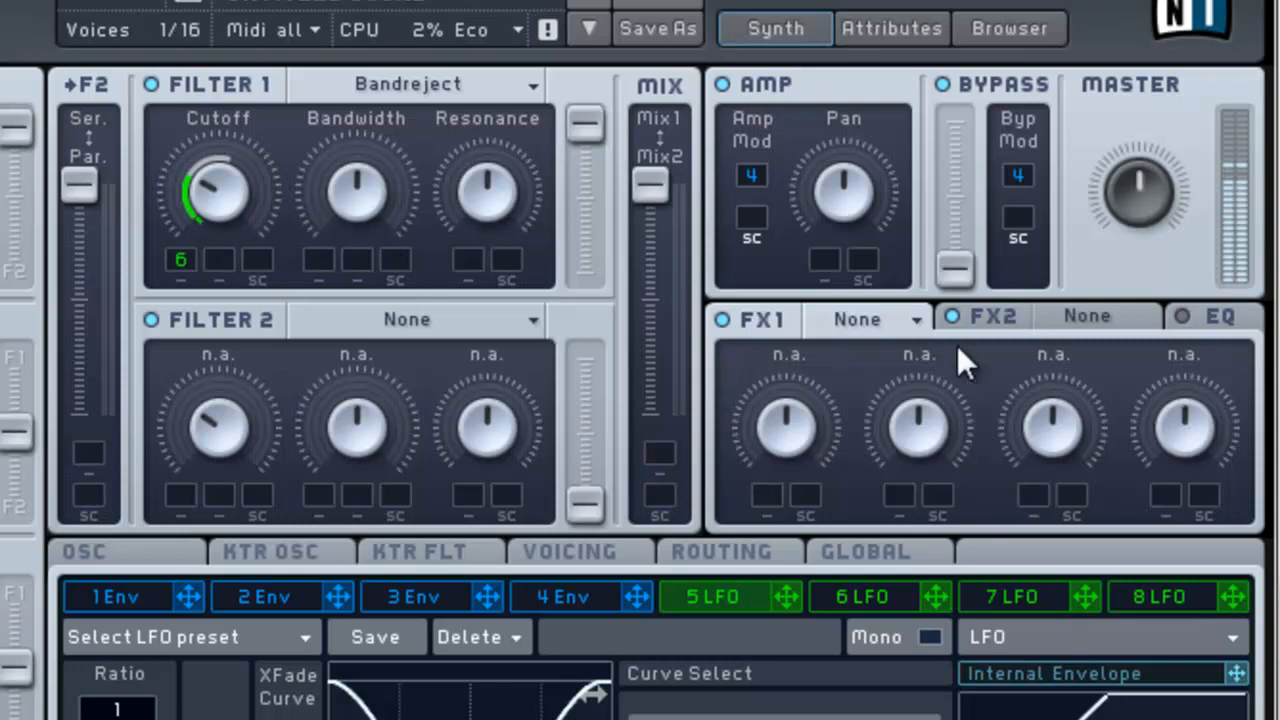
Step: Raise the master volume and play the Massive part from the start to audition the sound
{"action": "left_click_drag", "start_coordinate": [1142, 153], "coordinate": [1148, 126]}
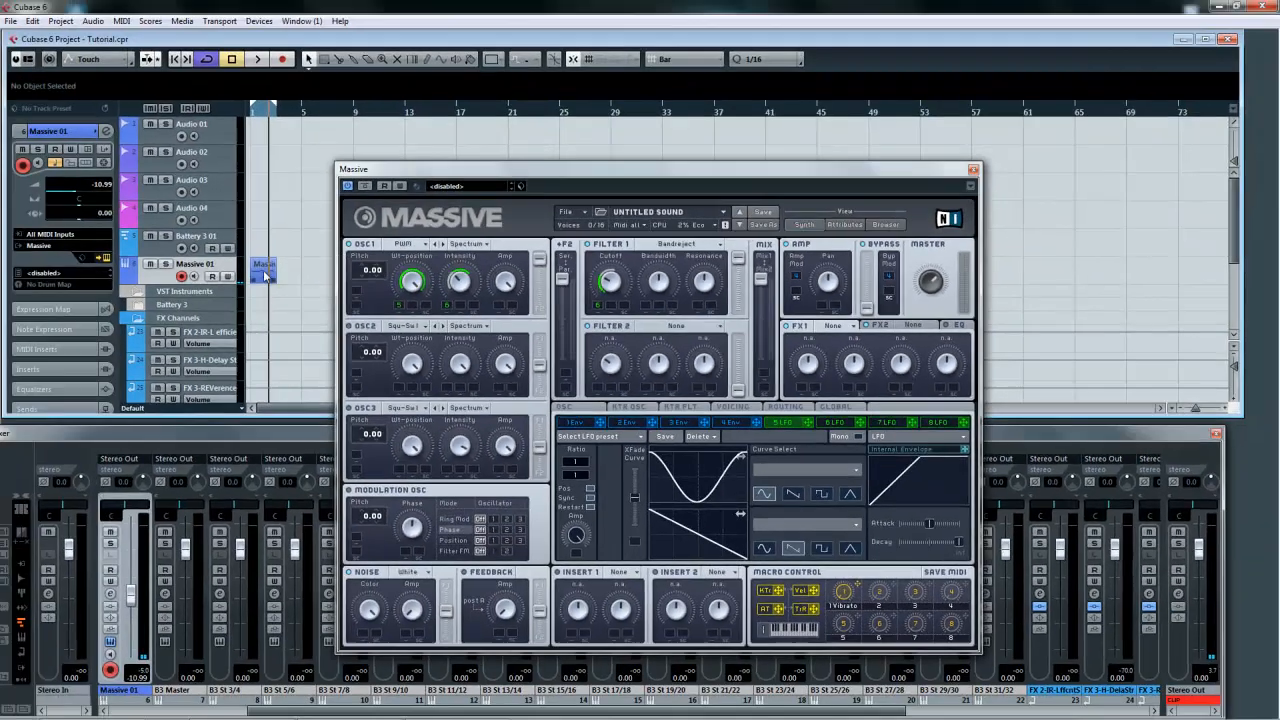
{"action": "left_click", "coordinate": [266, 270]}
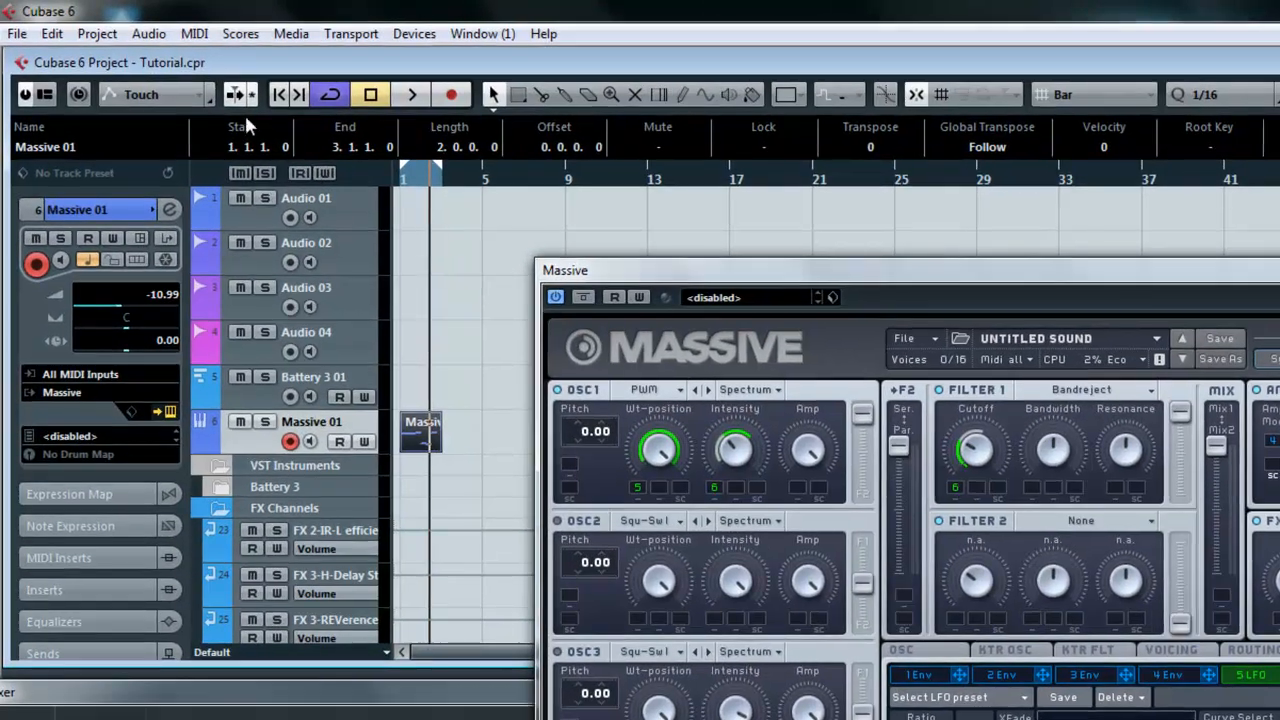
{"action": "left_click", "coordinate": [280, 96]}
{"action": "left_click", "coordinate": [409, 96]}
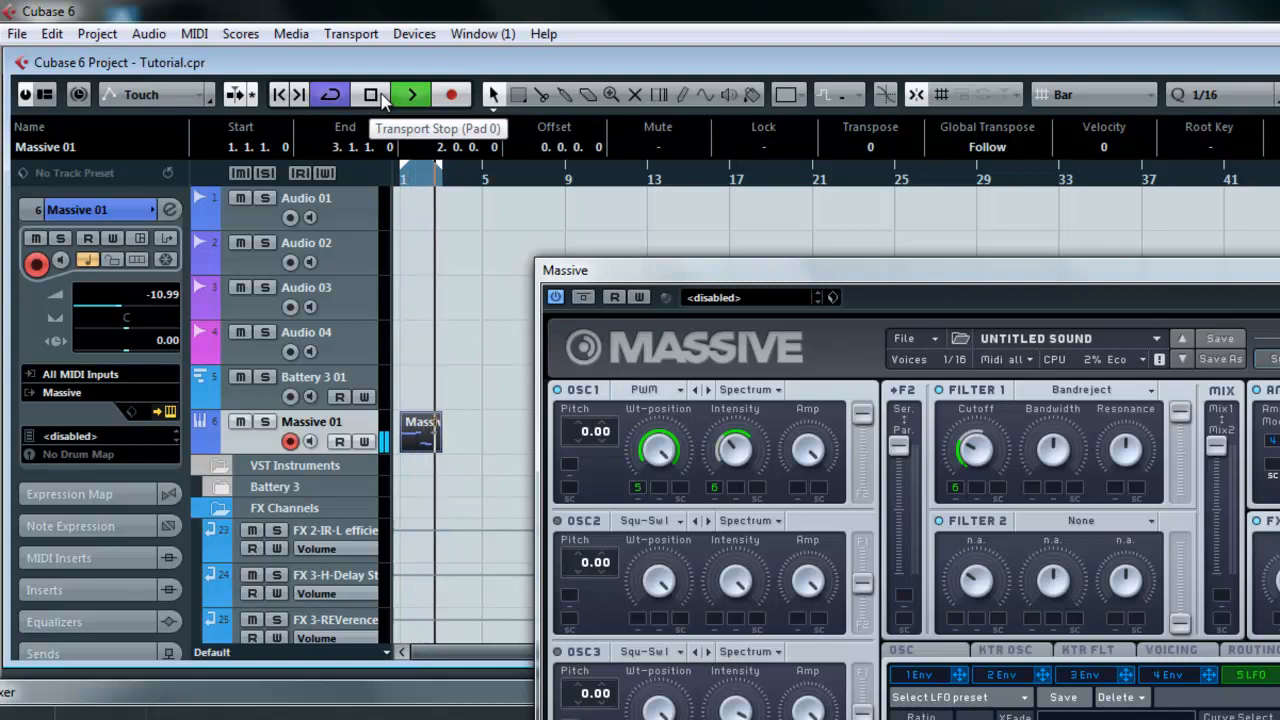
{"action": "left_click", "coordinate": [379, 98]}
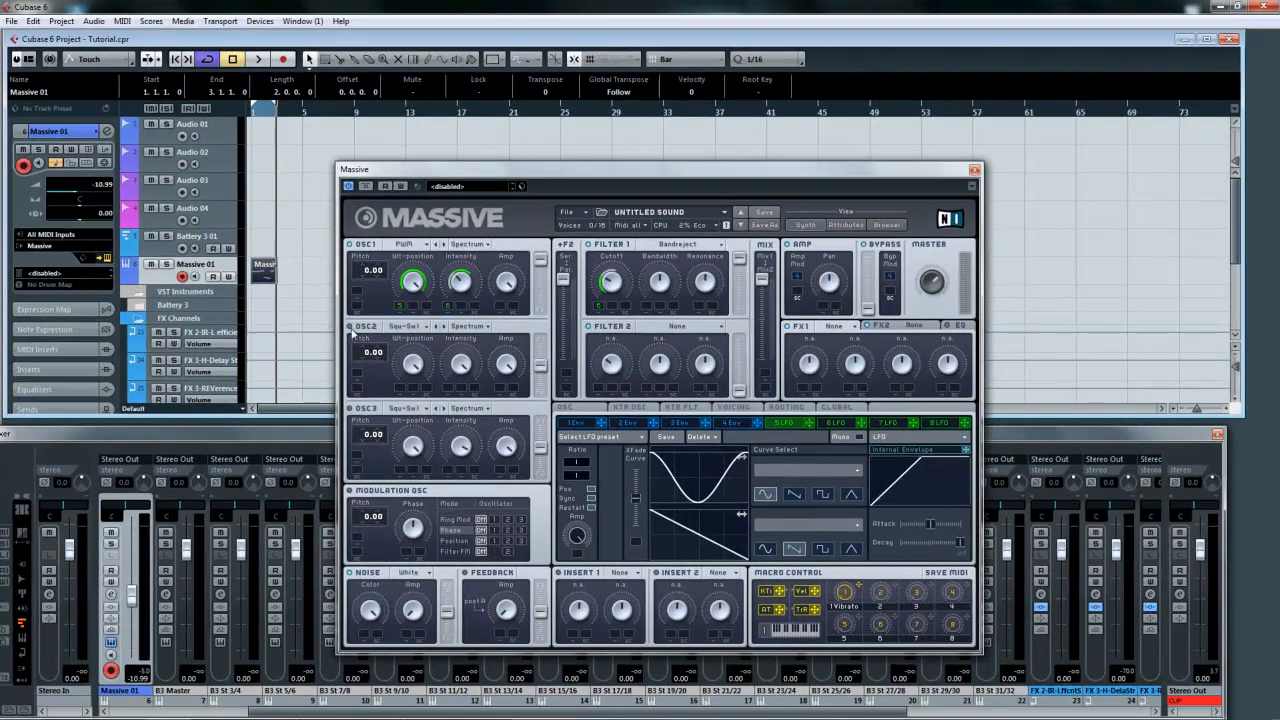
Step: Load the Pulse-Saw PWM wavetable into oscillator 2
{"action": "left_click", "coordinate": [476, 327]}
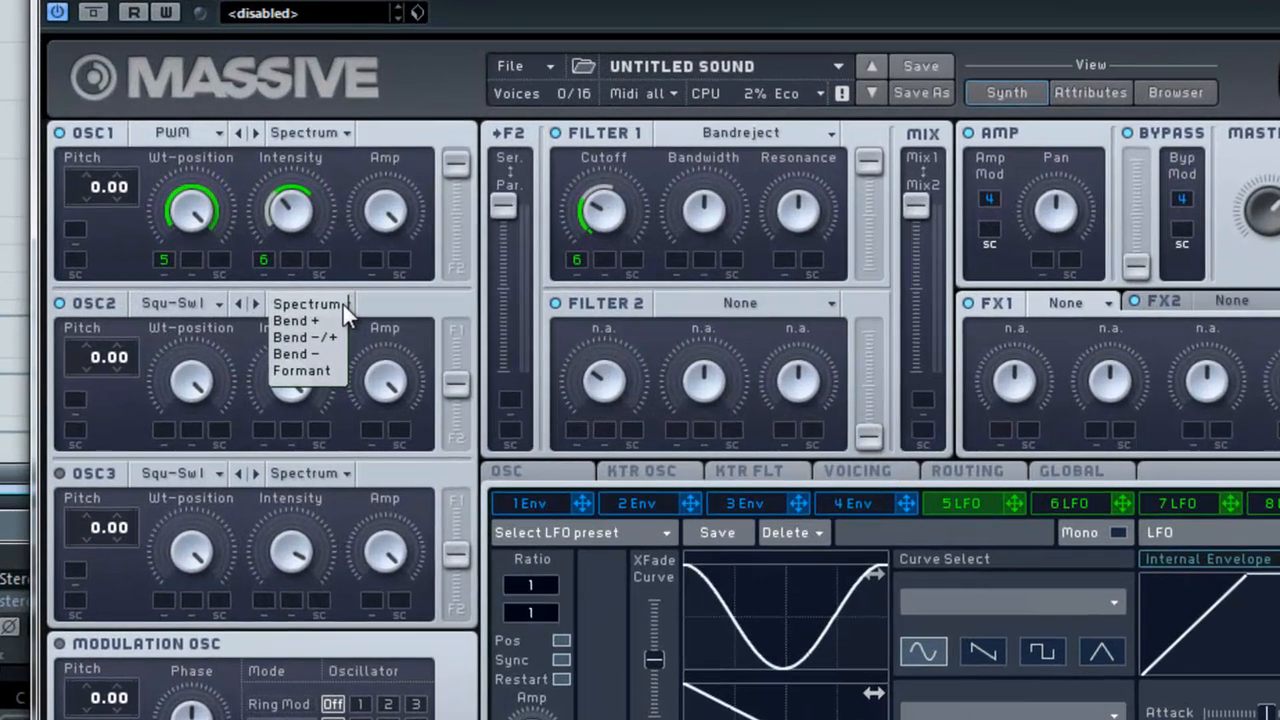
{"action": "left_click", "coordinate": [352, 310]}
{"action": "left_click", "coordinate": [216, 302]}
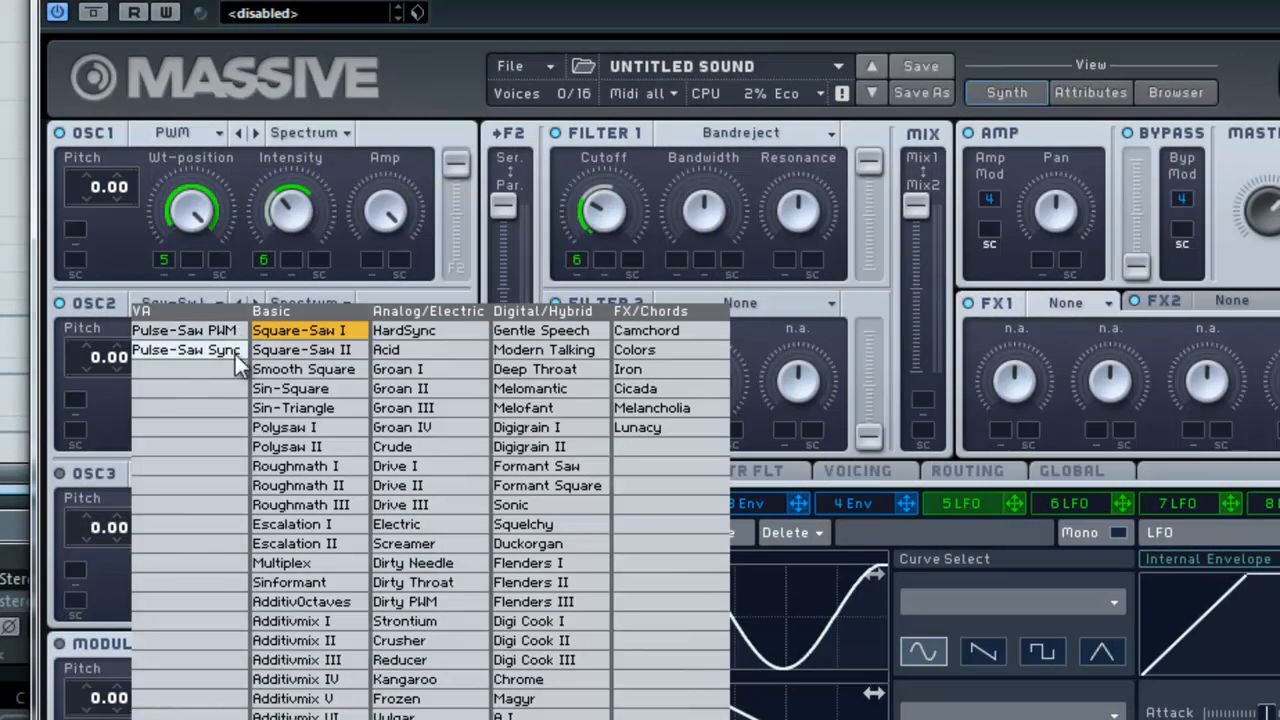
{"action": "left_click", "coordinate": [228, 333]}
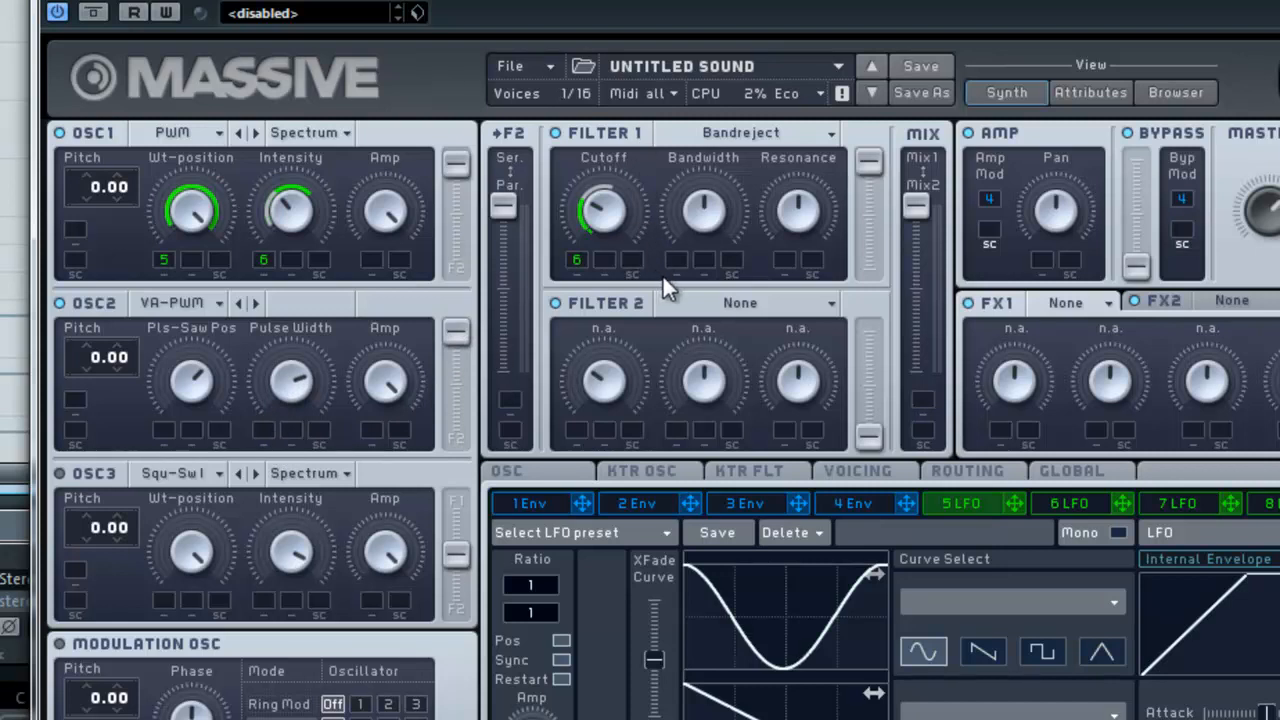
Step: Set the voicing to Monophon with 2 unison voices
{"action": "left_click_drag", "start_coordinate": [712, 155], "coordinate": [809, 139]}
{"action": "left_click", "coordinate": [534, 476]}
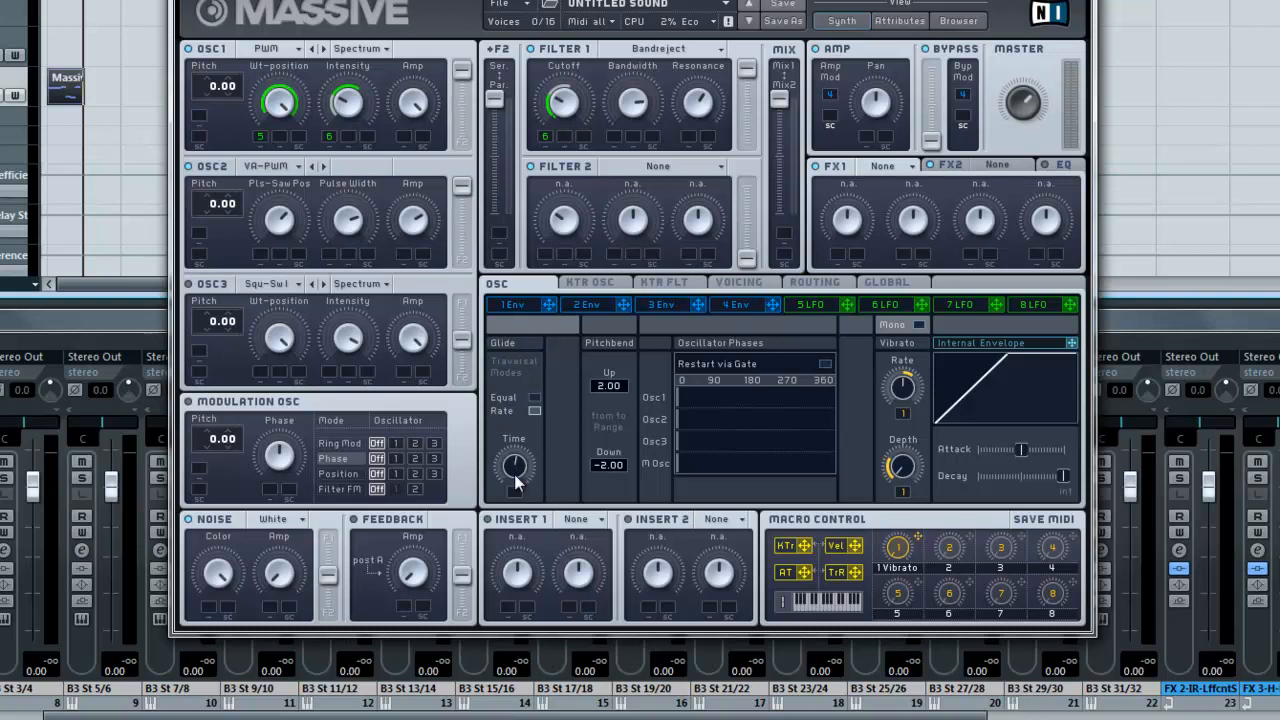
{"action": "left_click", "coordinate": [745, 283]}
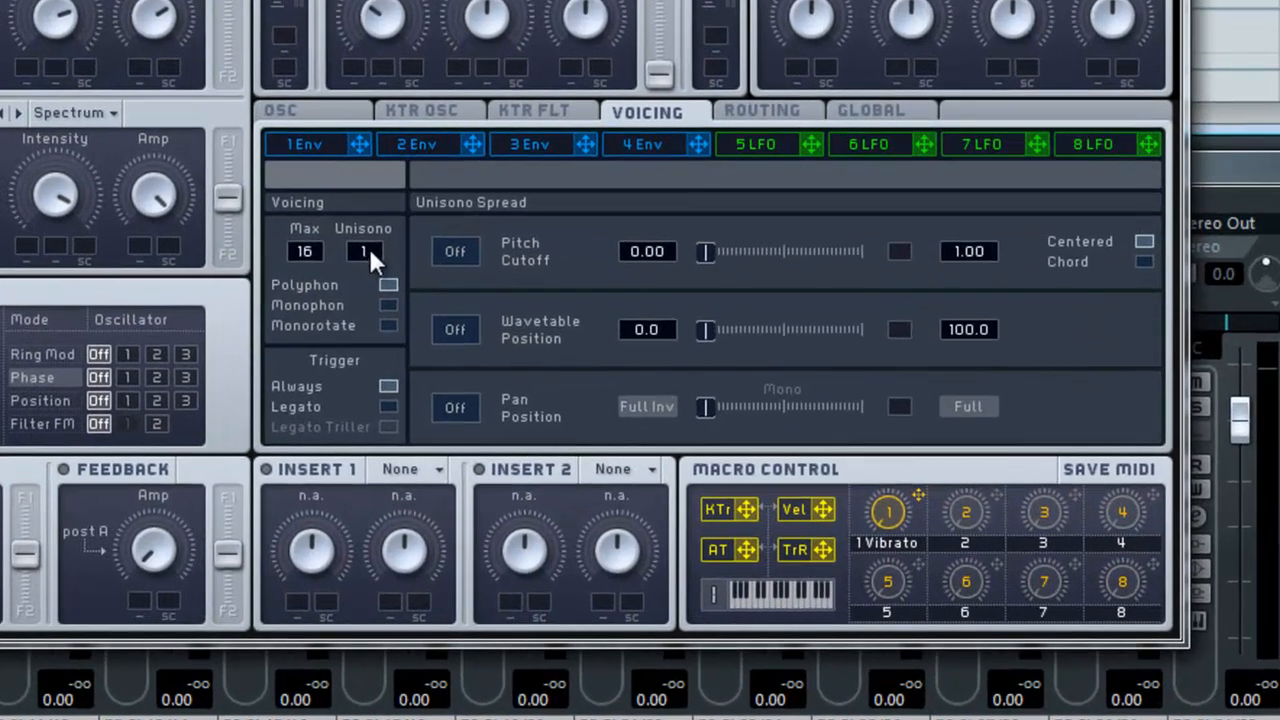
{"action": "left_click", "coordinate": [391, 306]}
{"action": "left_click", "coordinate": [388, 285]}
{"action": "left_click", "coordinate": [389, 305]}
{"action": "left_click", "coordinate": [355, 112]}
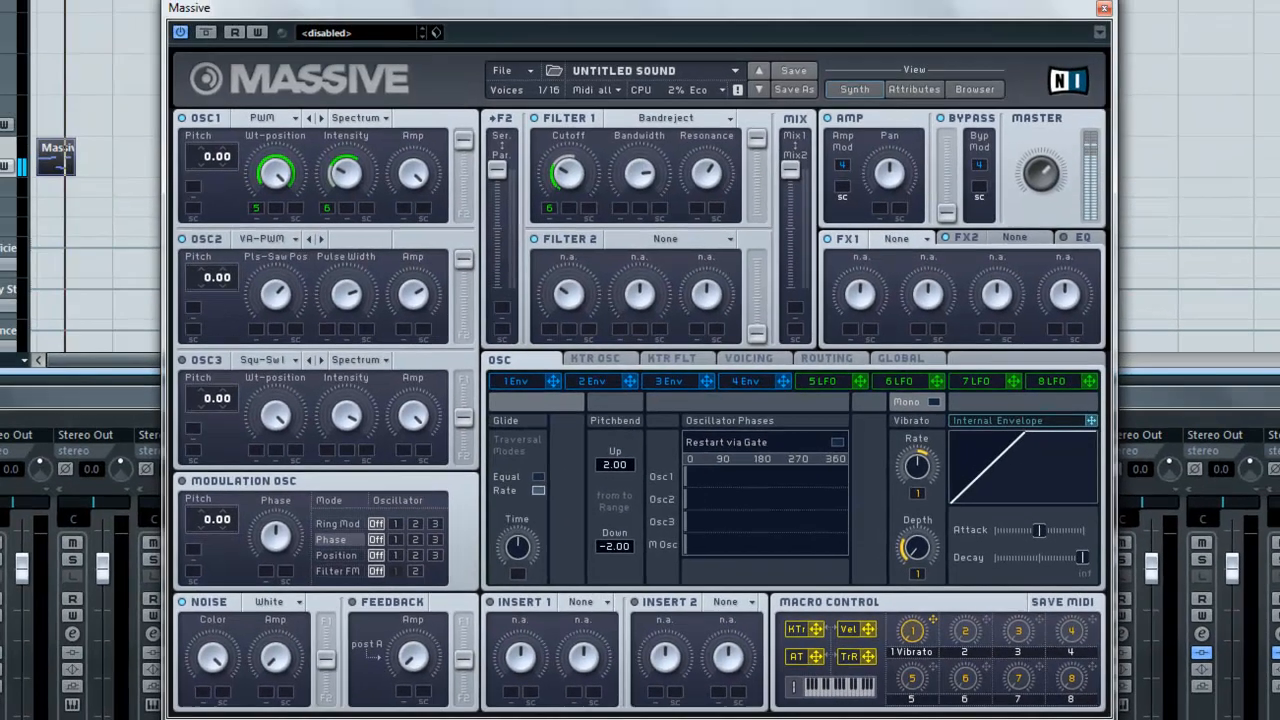
{"action": "left_click", "coordinate": [731, 316]}
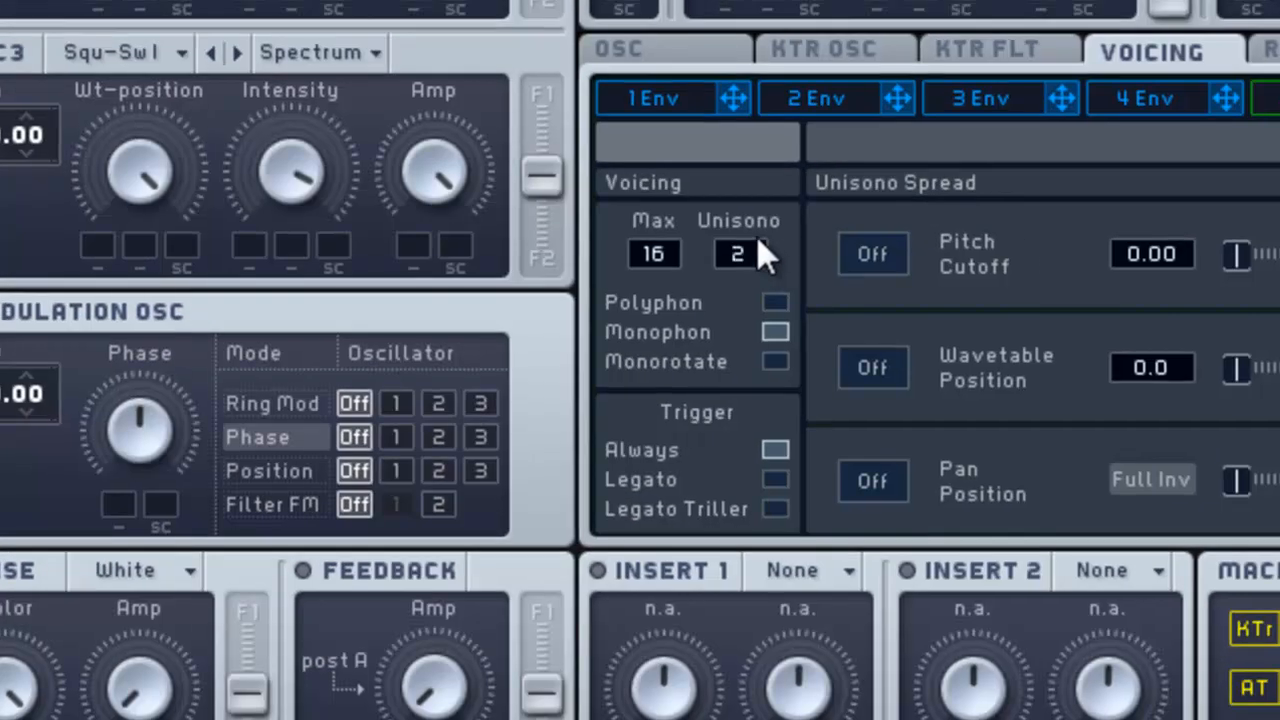
Step: Switch on the unison spread for pitch and cutoff
{"action": "left_click", "coordinate": [872, 253]}
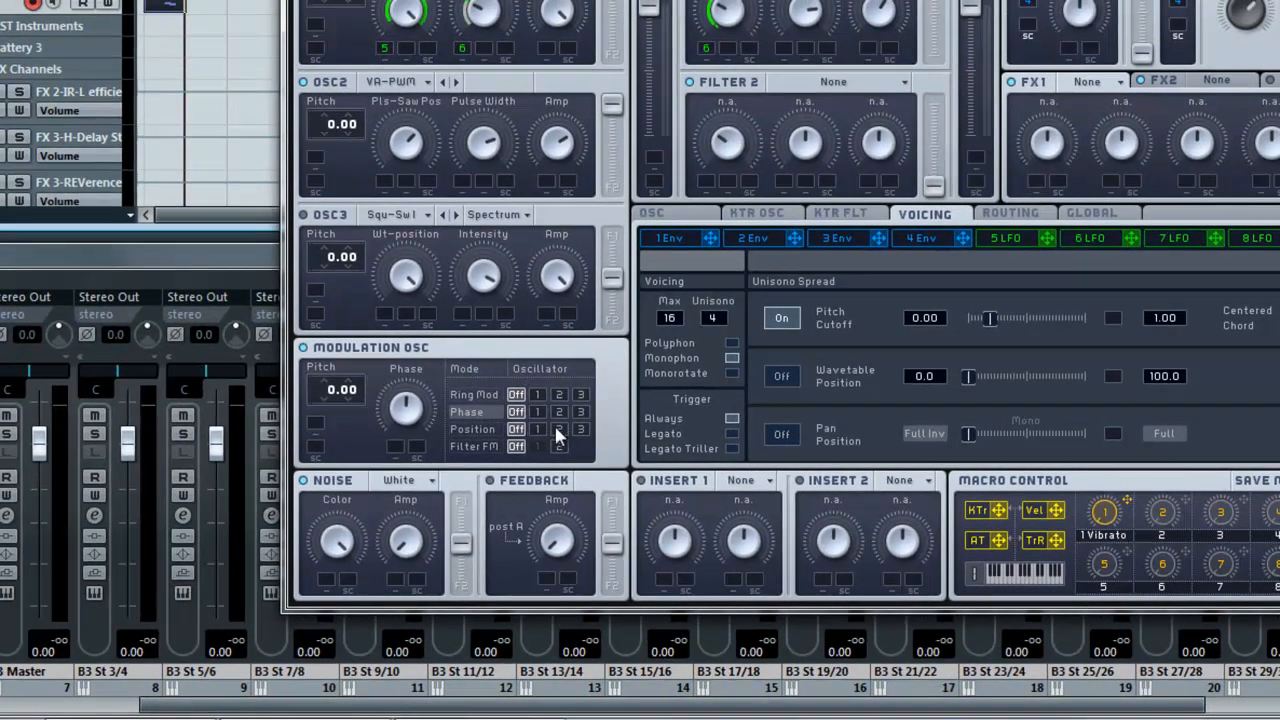
Step: Route the modulation oscillator's phase mode to oscillator 2, adjust its phase and assign LFO 7 to it
{"action": "left_click", "coordinate": [559, 410]}
{"action": "mouse_move", "coordinate": [418, 405]}
{"action": "left_mouse_down"}
{"action": "mouse_move", "coordinate": [410, 462]}
{"action": "mouse_move", "coordinate": [409, 410]}
{"action": "left_mouse_up"}
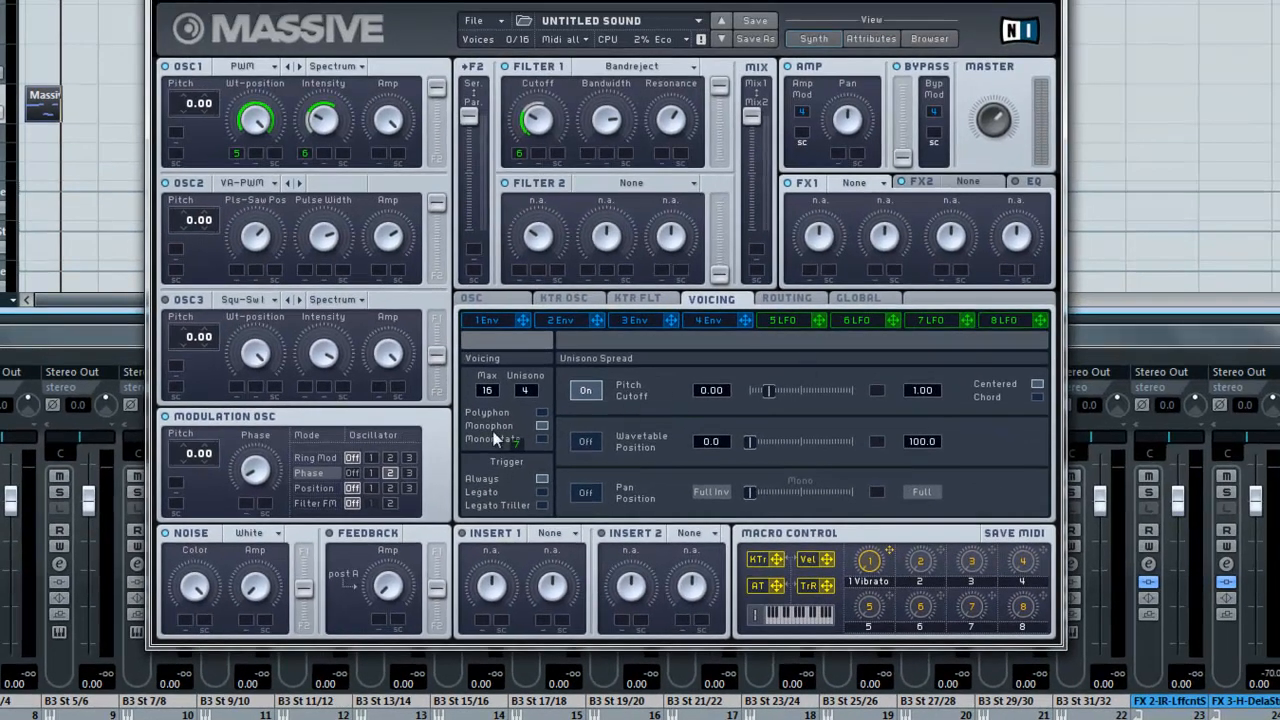
{"action": "left_click_drag", "start_coordinate": [334, 518], "coordinate": [249, 504]}
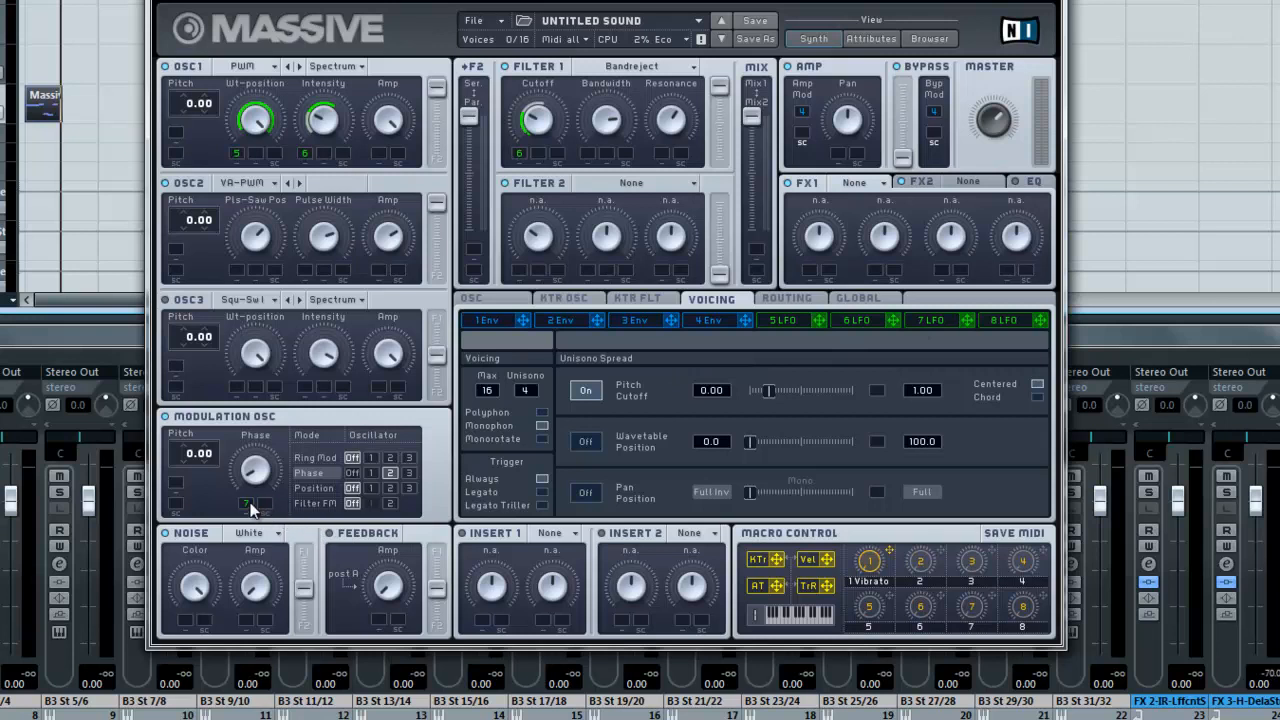
Step: Turn LFO 7 into a Performer, load the factory Sine To Square preset and set its depth on the phase
{"action": "left_click", "coordinate": [935, 320]}
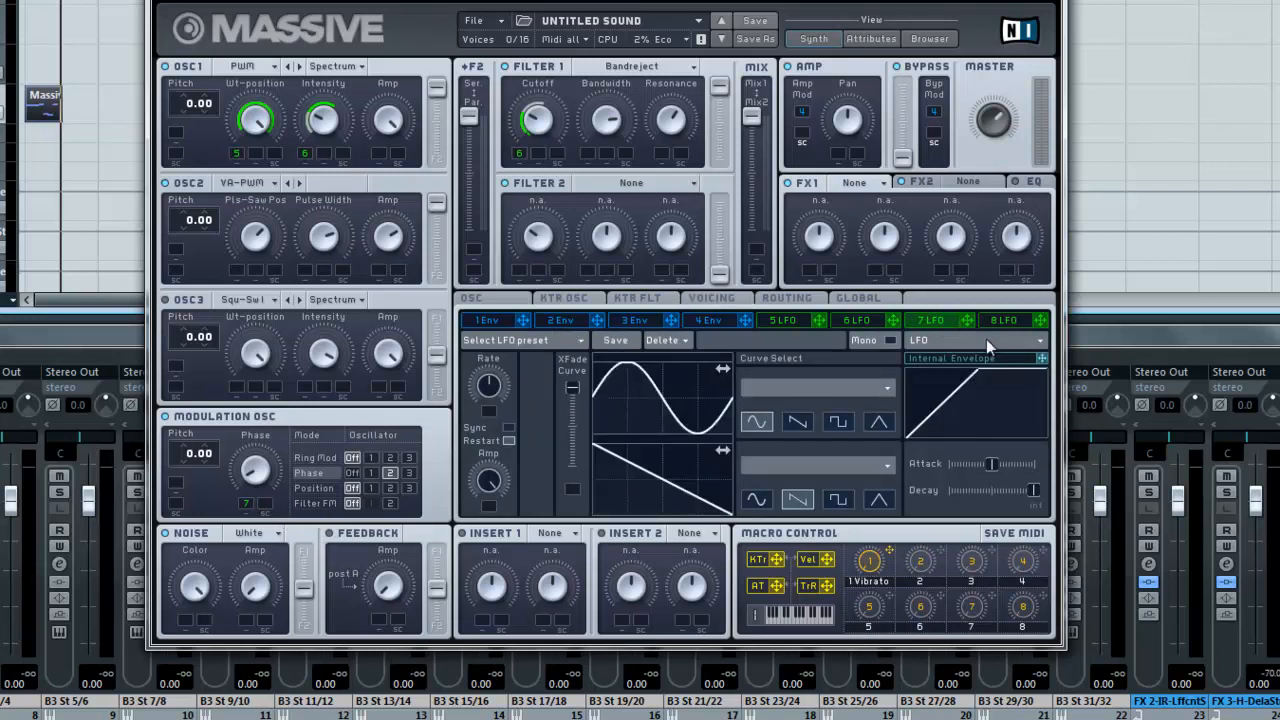
{"action": "left_click", "coordinate": [977, 340]}
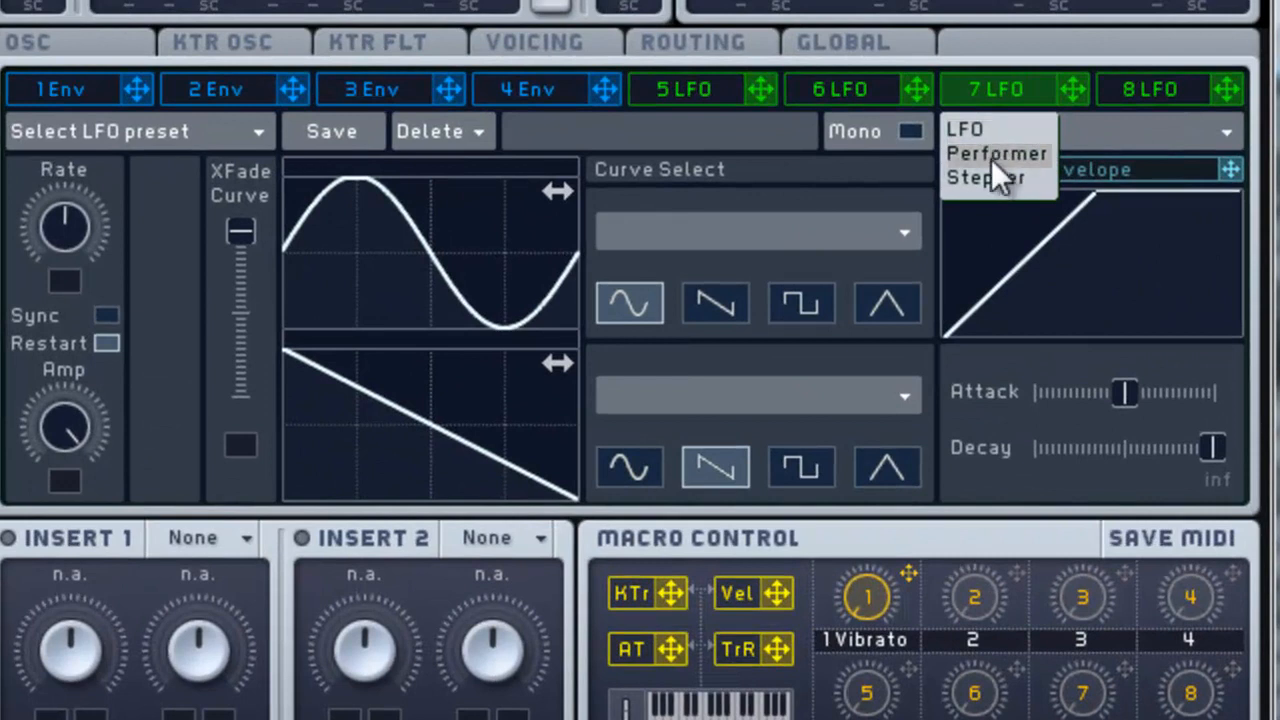
{"action": "left_click", "coordinate": [991, 159]}
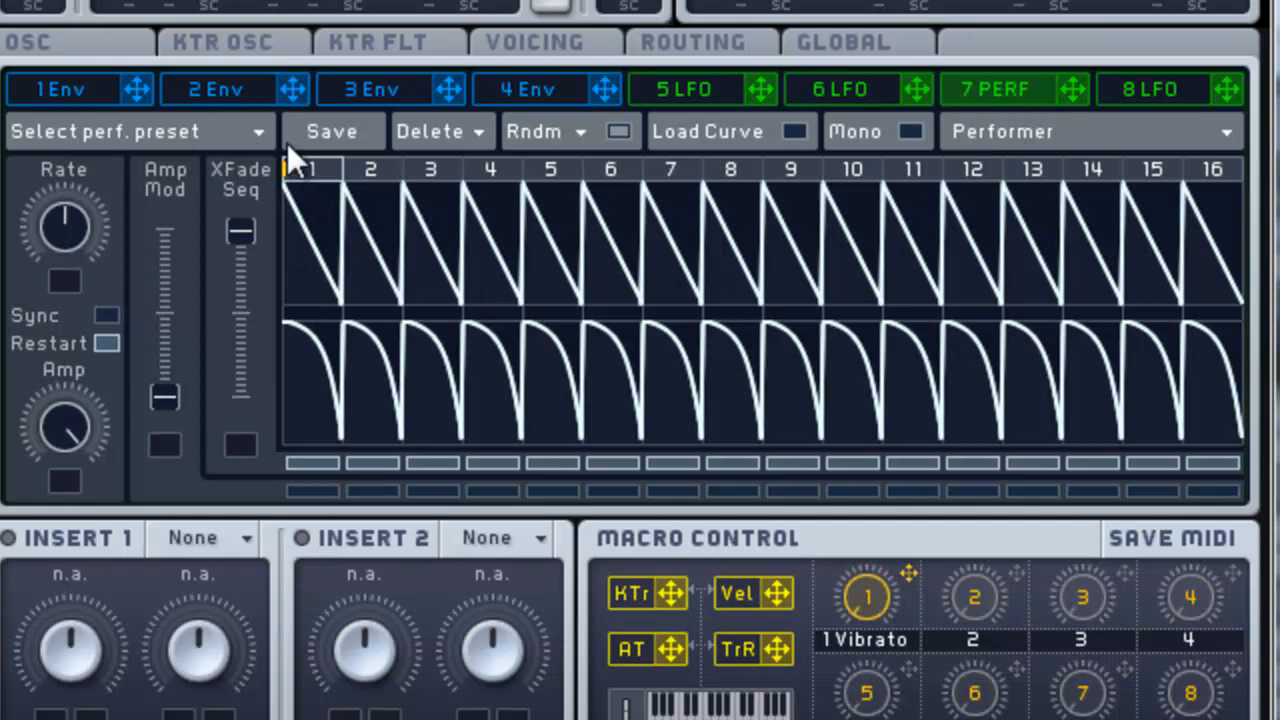
{"action": "left_click", "coordinate": [259, 131]}
{"action": "mouse_move", "coordinate": [119, 129]}
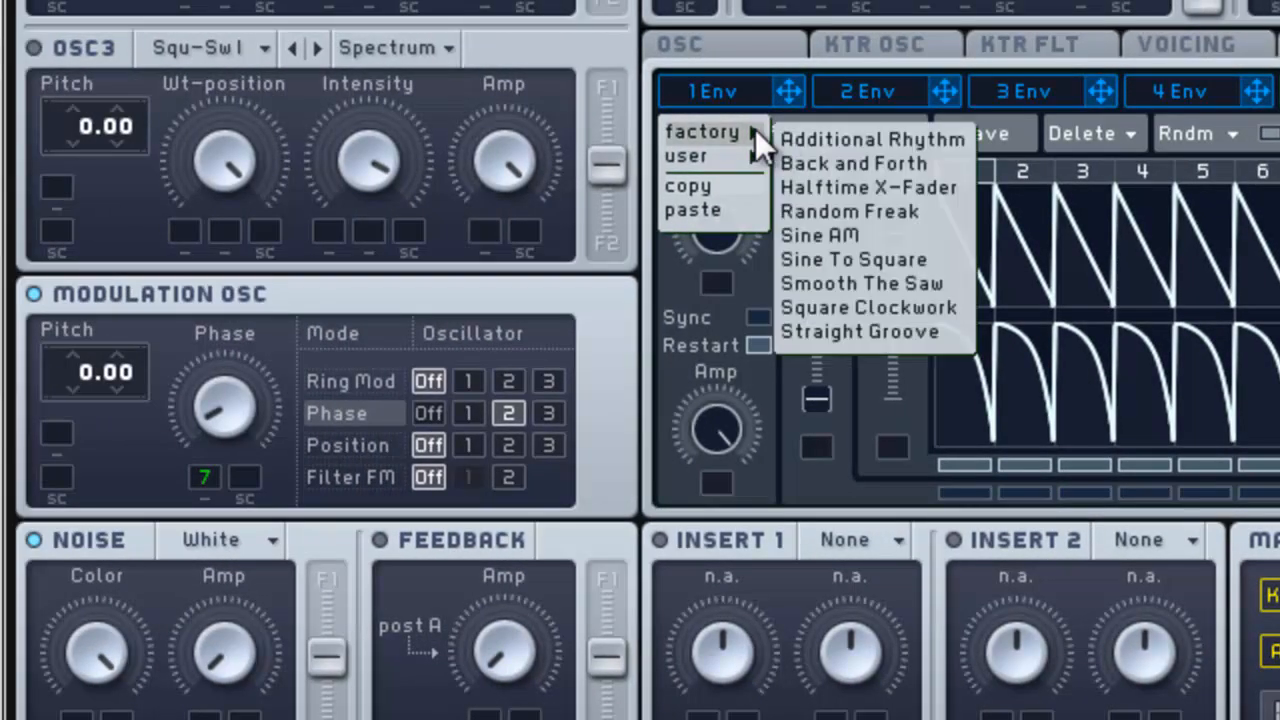
{"action": "left_click", "coordinate": [875, 261]}
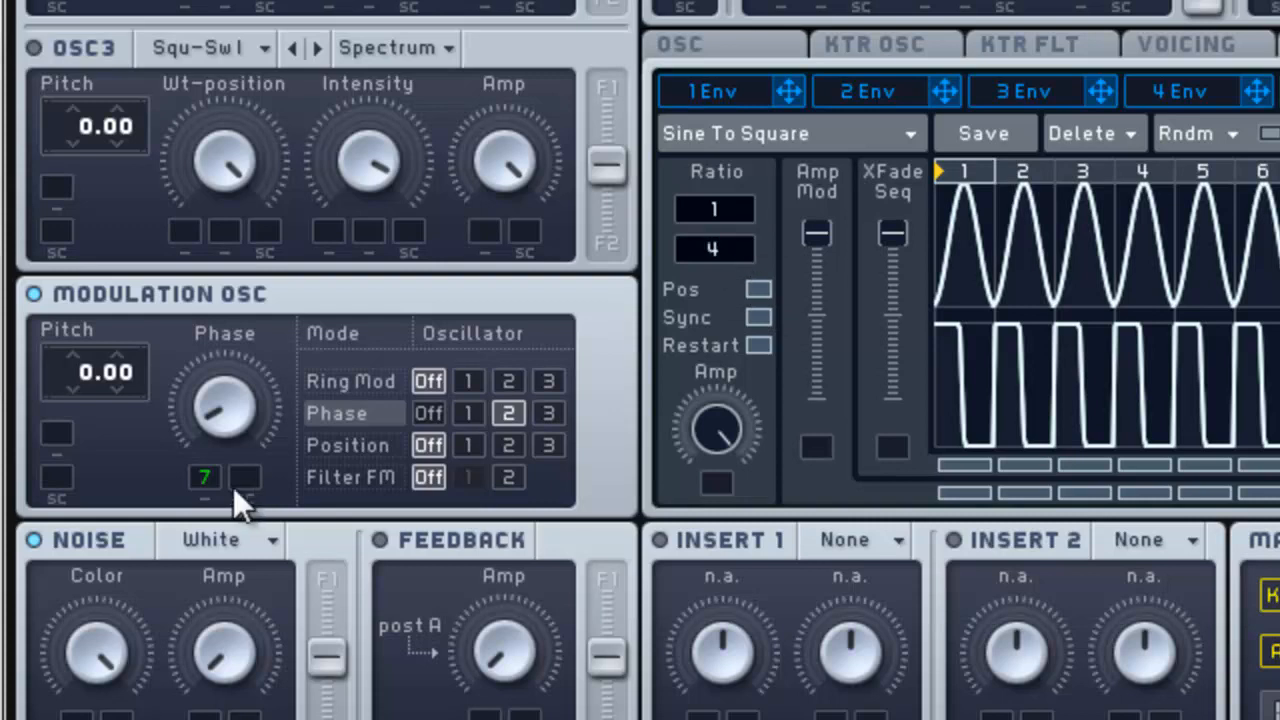
{"action": "left_click_drag", "start_coordinate": [208, 425], "coordinate": [221, 465]}
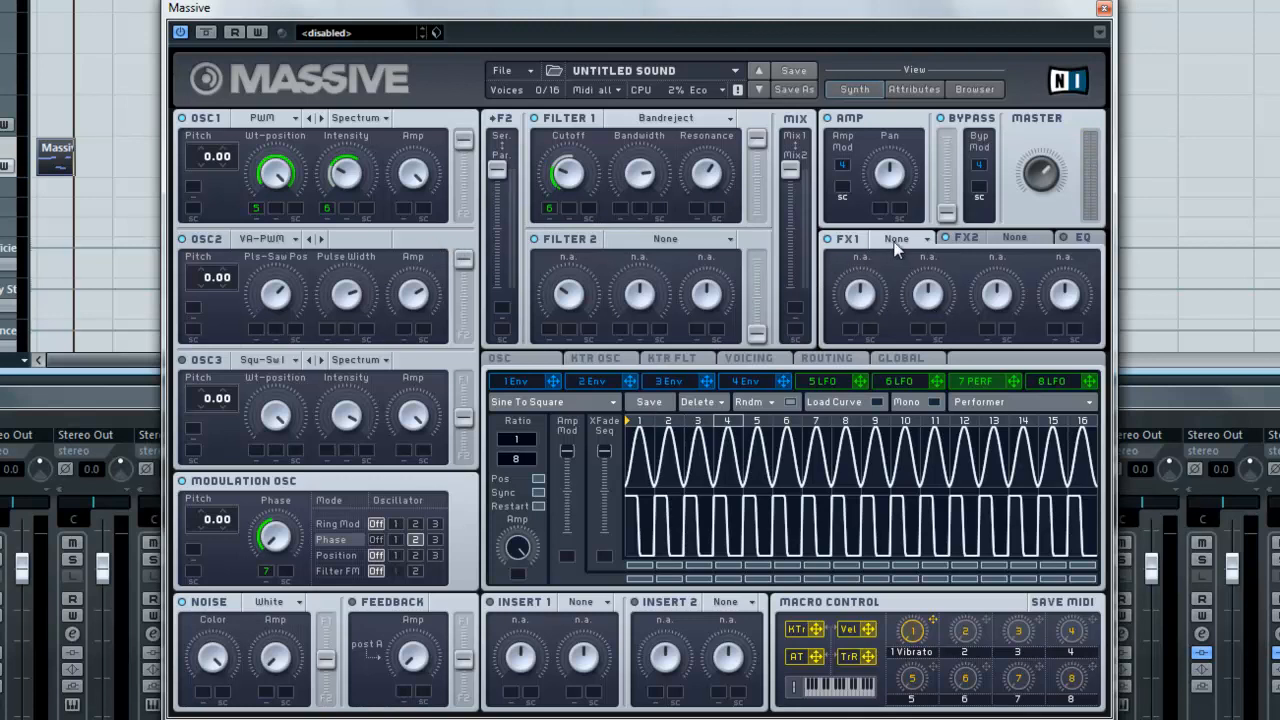
Step: Load the Brauner Tube effect into FX1 and adjust its dry/wet and drive
{"action": "left_click", "coordinate": [927, 238]}
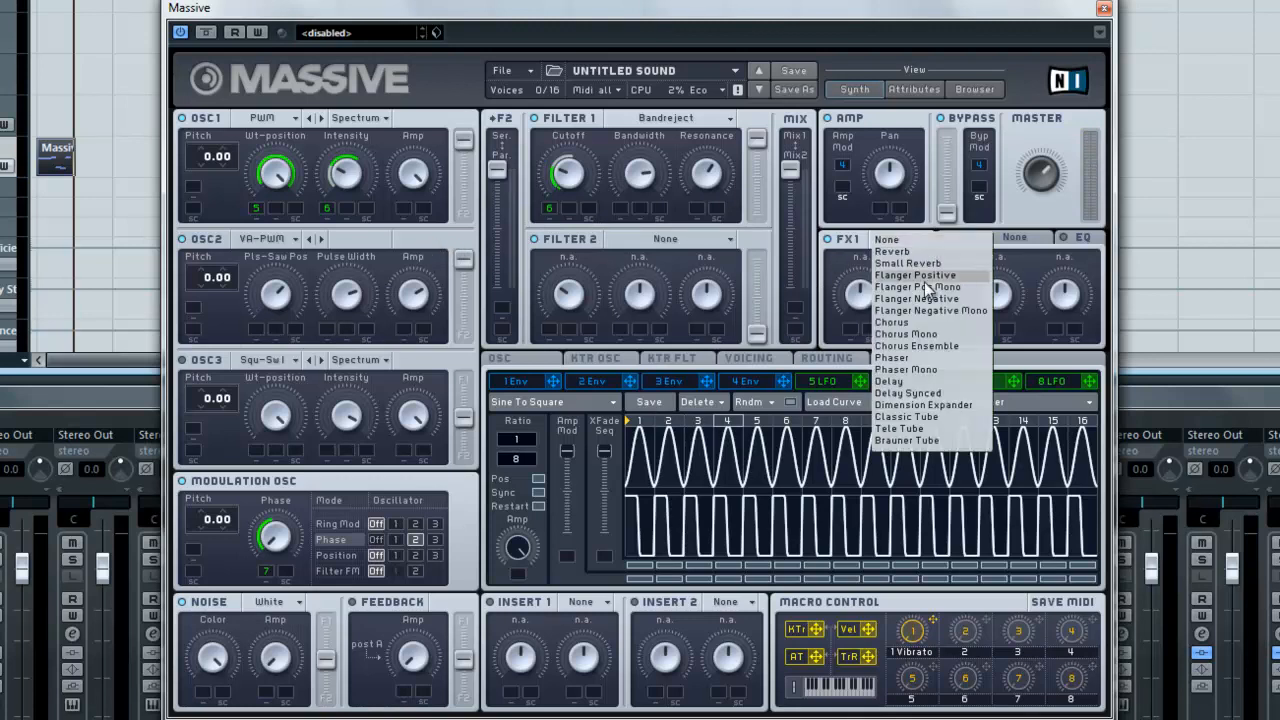
{"action": "left_click", "coordinate": [905, 441]}
{"action": "left_click_drag", "start_coordinate": [854, 308], "coordinate": [852, 343]}
{"action": "left_click_drag", "start_coordinate": [924, 296], "coordinate": [924, 313]}
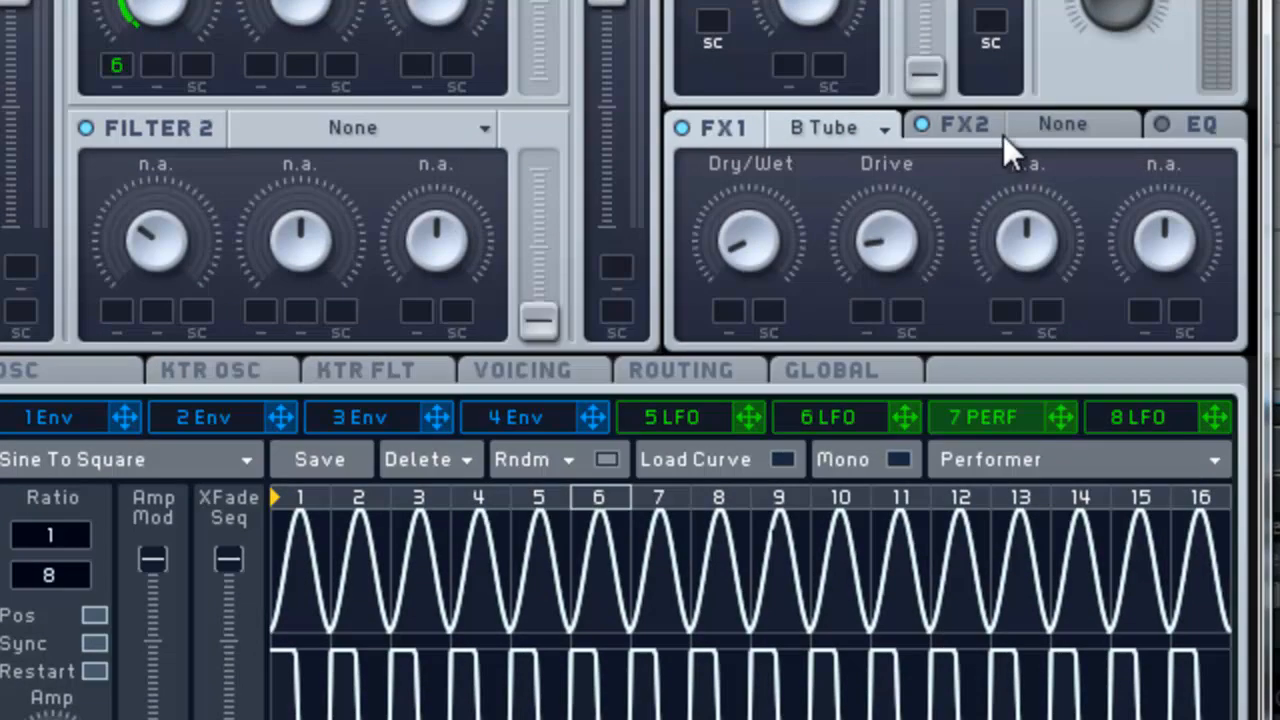
Step: Load the Dimension Expander effect into FX2 and adjust its dry/wet and size
{"action": "left_click", "coordinate": [1071, 129]}
{"action": "left_click", "coordinate": [1106, 126]}
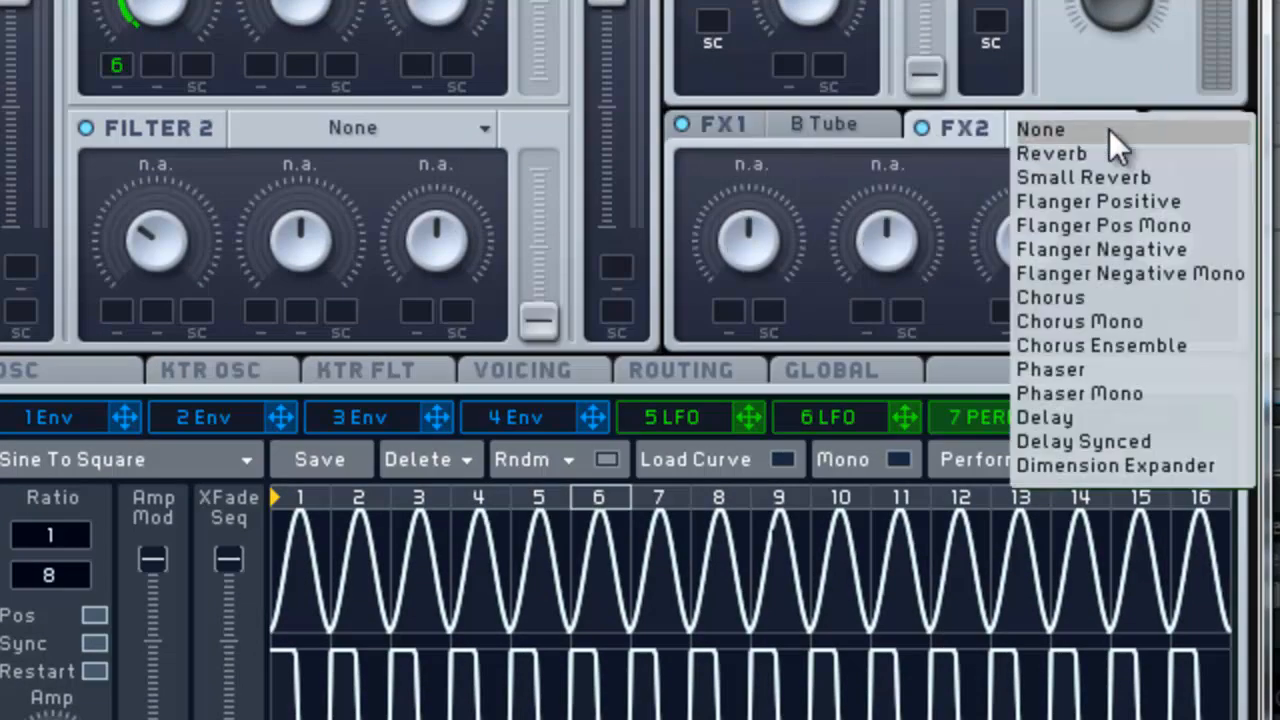
{"action": "left_click", "coordinate": [1153, 469]}
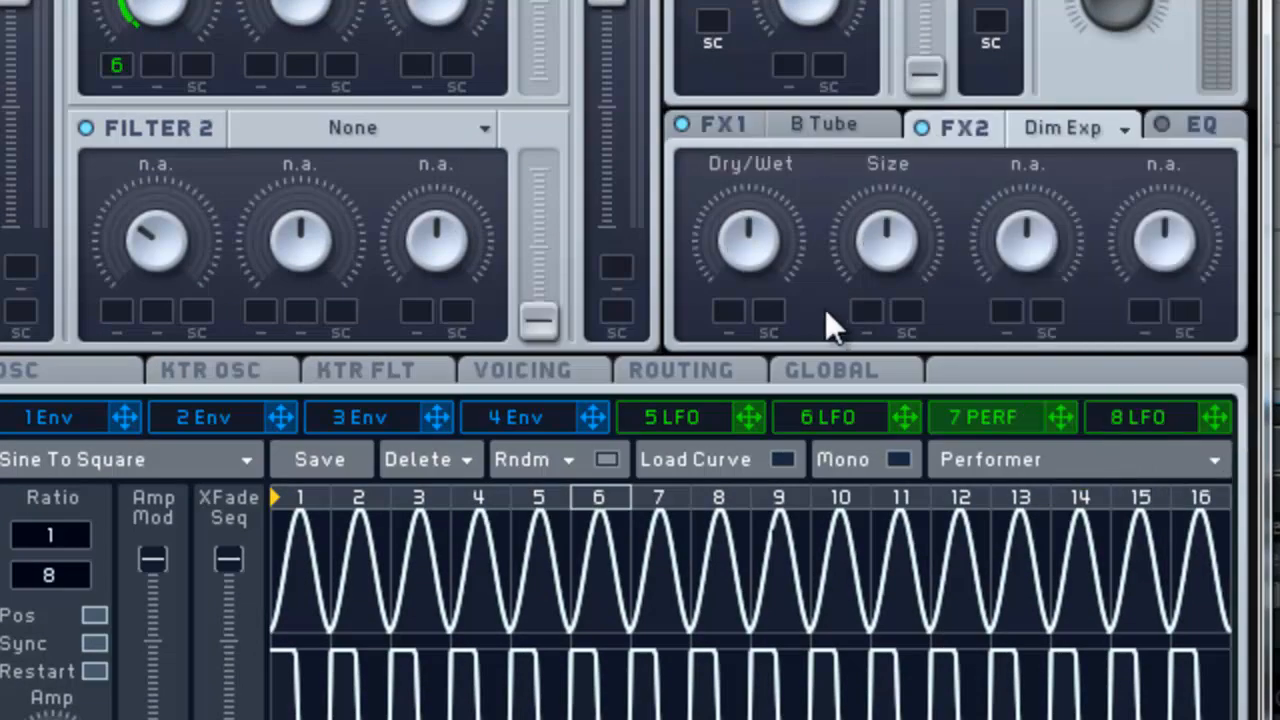
{"action": "left_click_drag", "start_coordinate": [763, 253], "coordinate": [885, 173]}
{"action": "left_click_drag", "start_coordinate": [869, 275], "coordinate": [869, 303]}
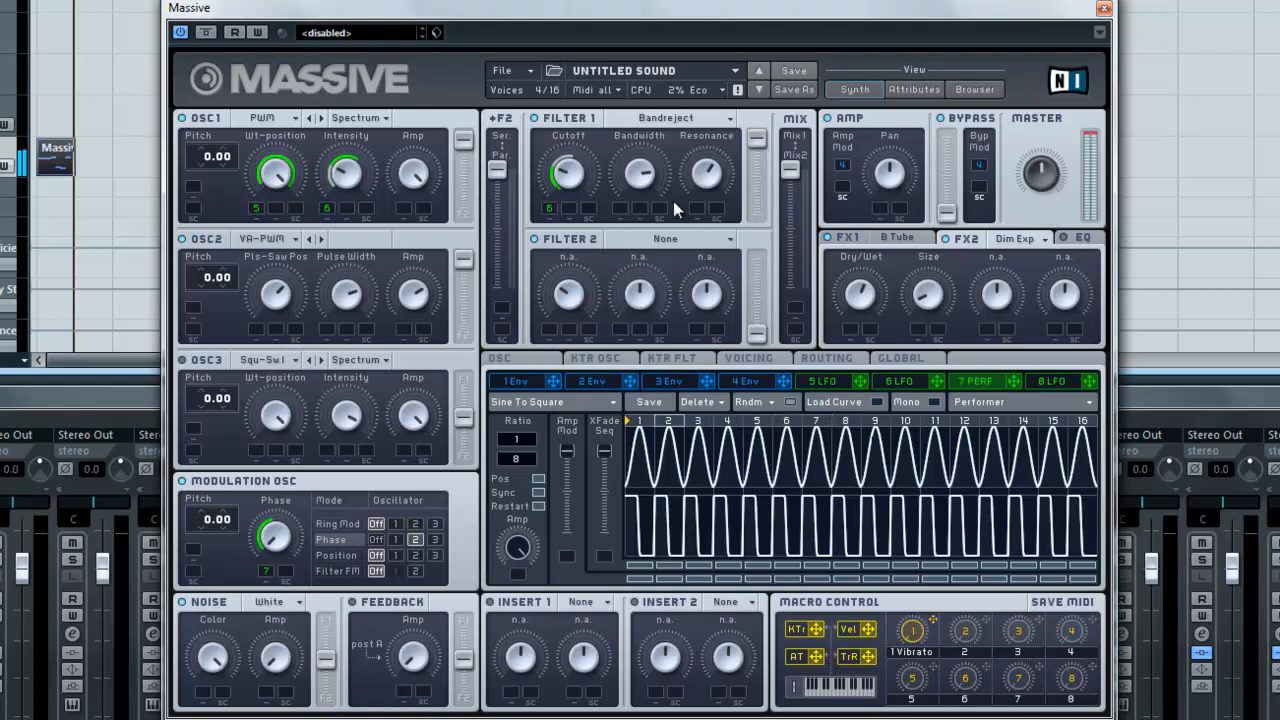
Step: Open LFO 5 and adjust one of its modulation assignments
{"action": "left_click", "coordinate": [830, 382]}
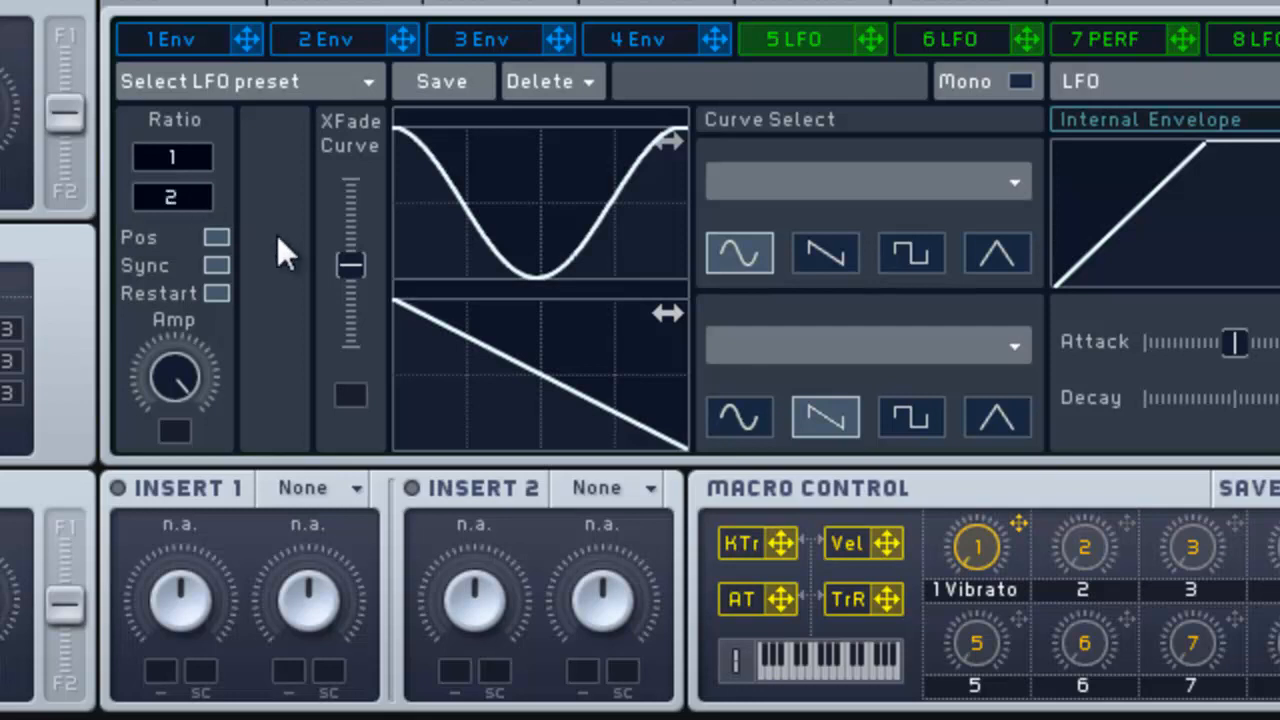
{"action": "left_click_drag", "start_coordinate": [629, 210], "coordinate": [478, 200]}
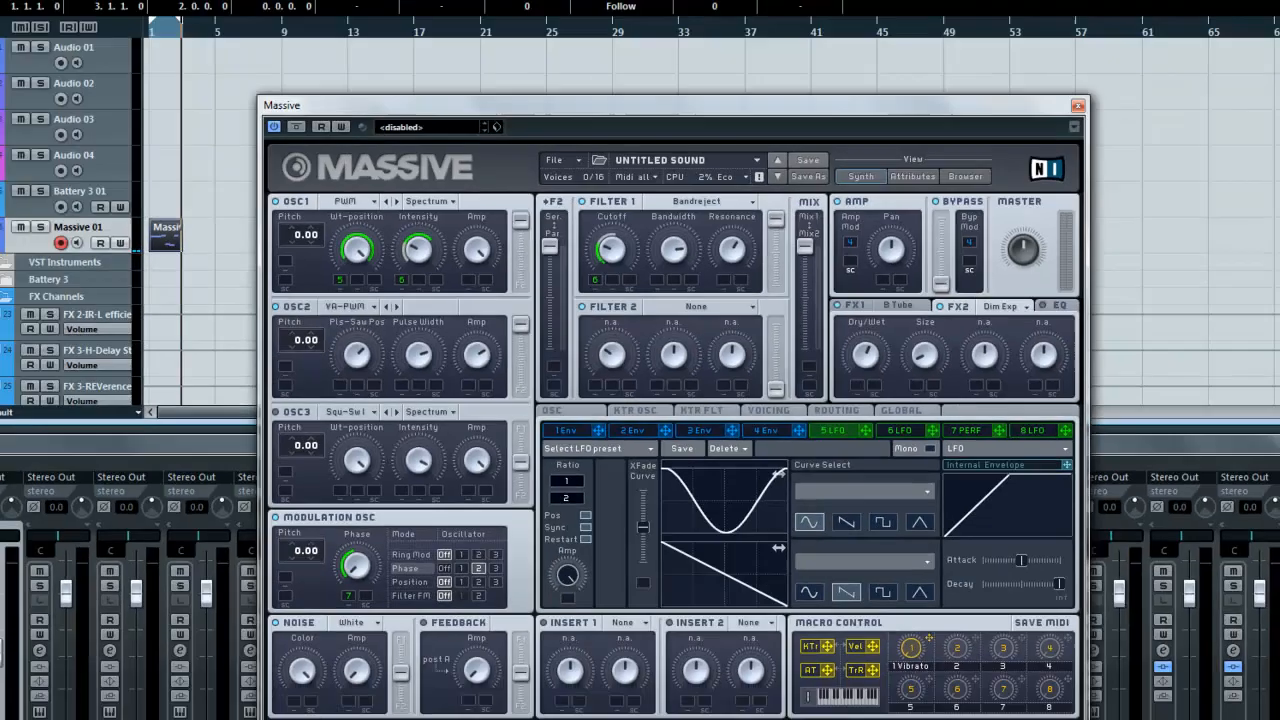
Step: Play the Massive part to audition the sound while tweaking the modulation oscillator's phase
{"action": "left_click", "coordinate": [259, 59]}
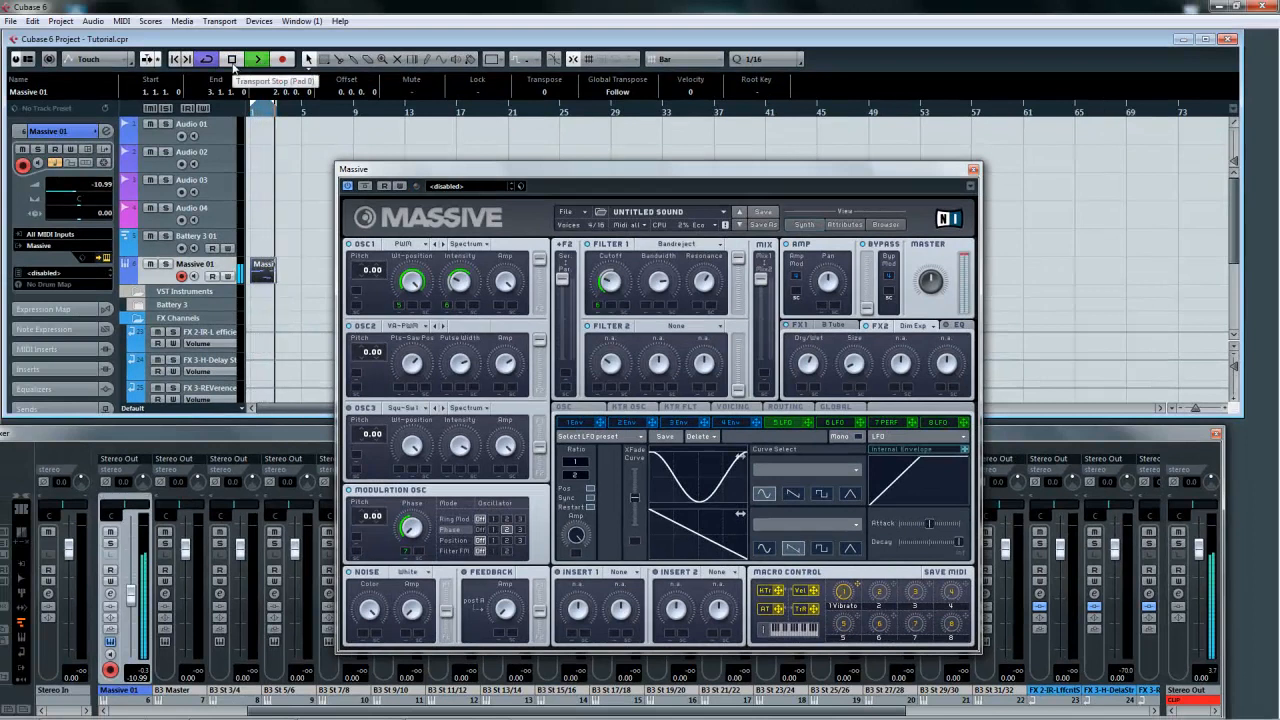
{"action": "left_click", "coordinate": [234, 63]}
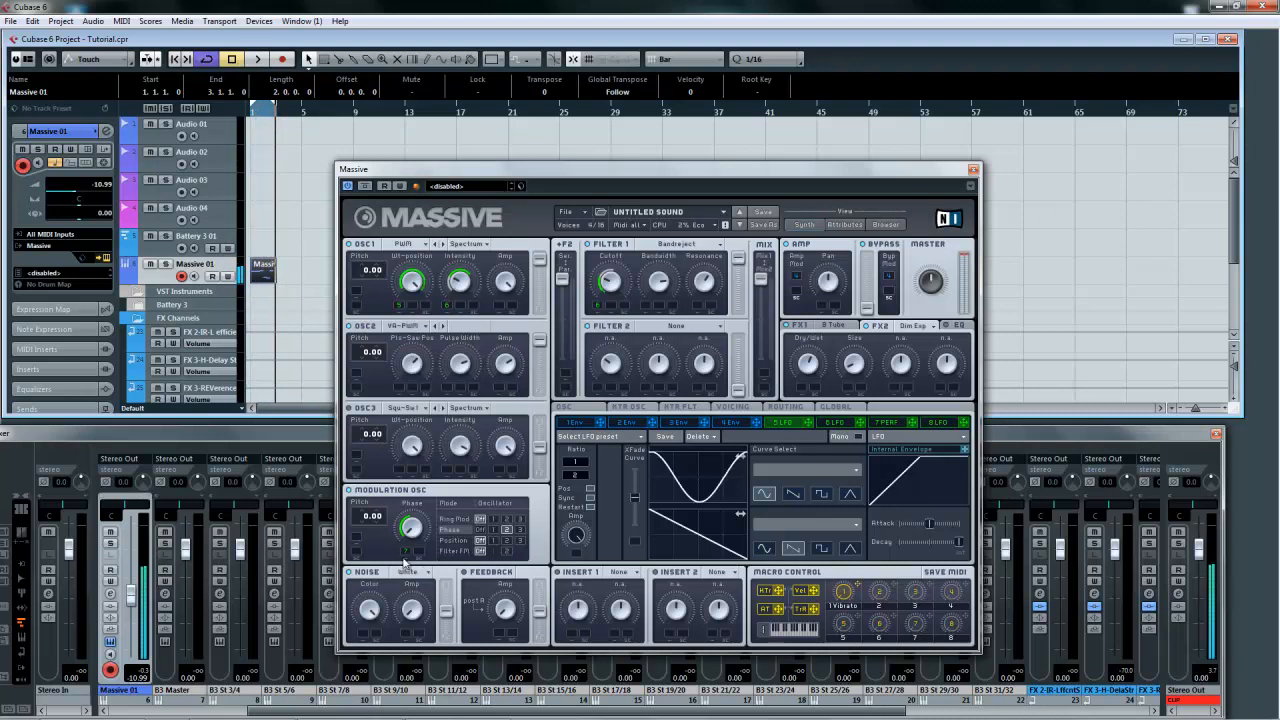
{"action": "left_click_drag", "start_coordinate": [410, 525], "coordinate": [414, 522]}
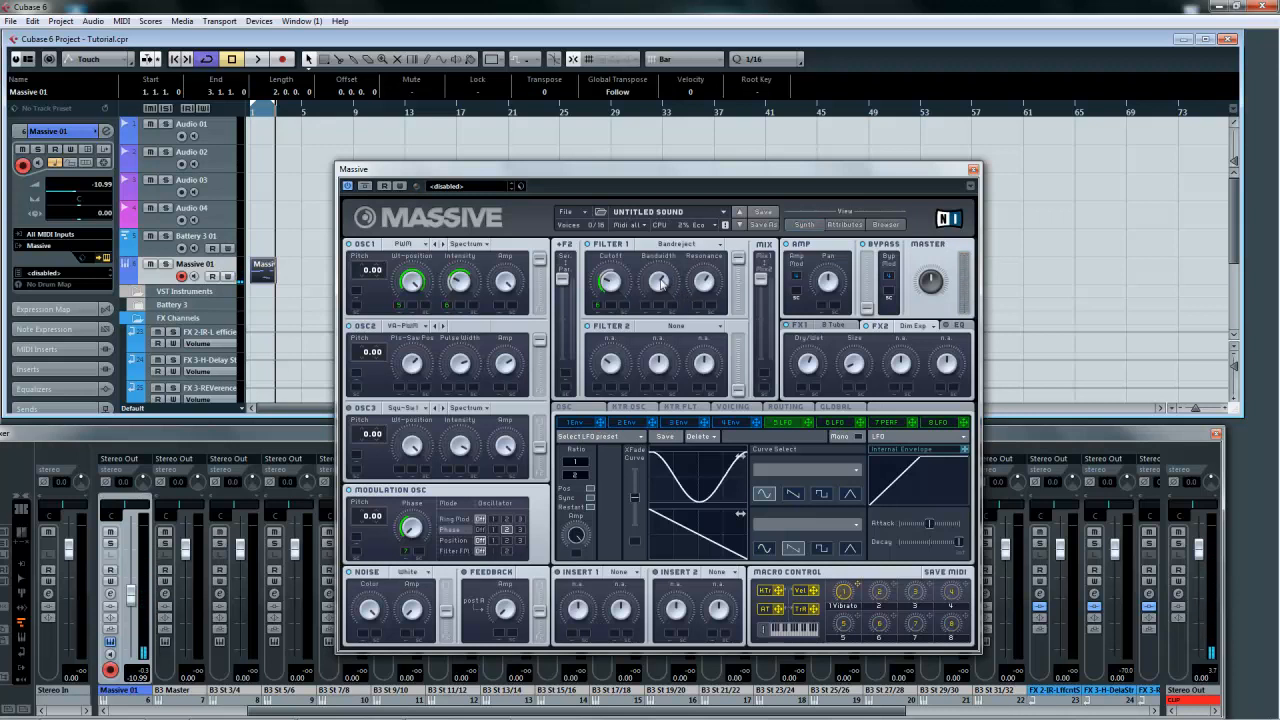
{"action": "left_click", "coordinate": [258, 60]}
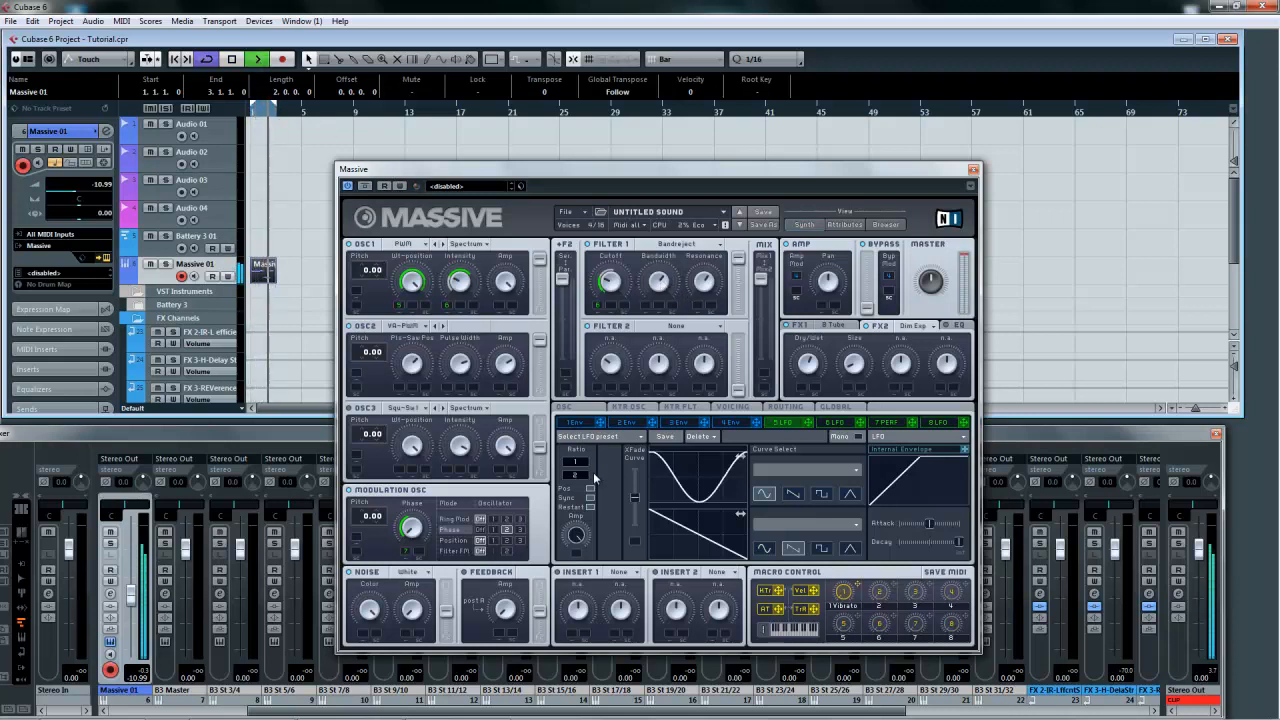
{"action": "left_click", "coordinate": [232, 60]}
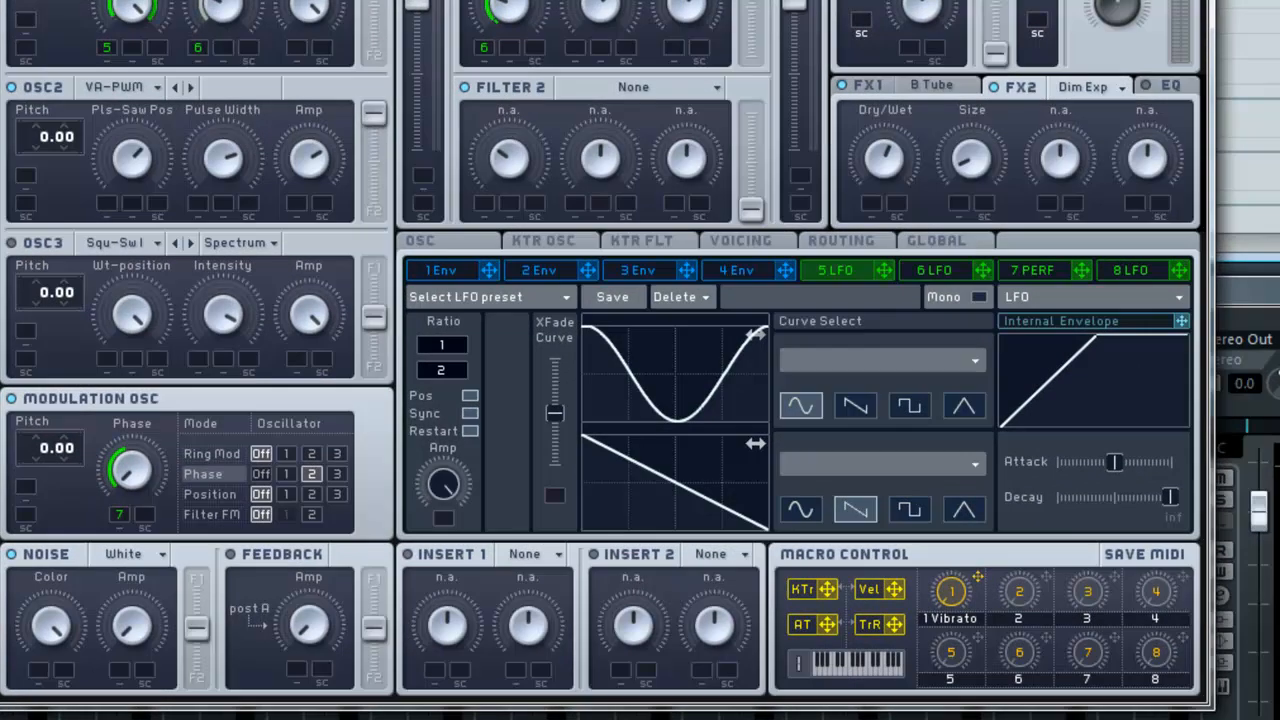
Step: Open the Massive 01 channel settings and insert Crayon Filter into the first insert slot
{"action": "key", "text": "F3"}
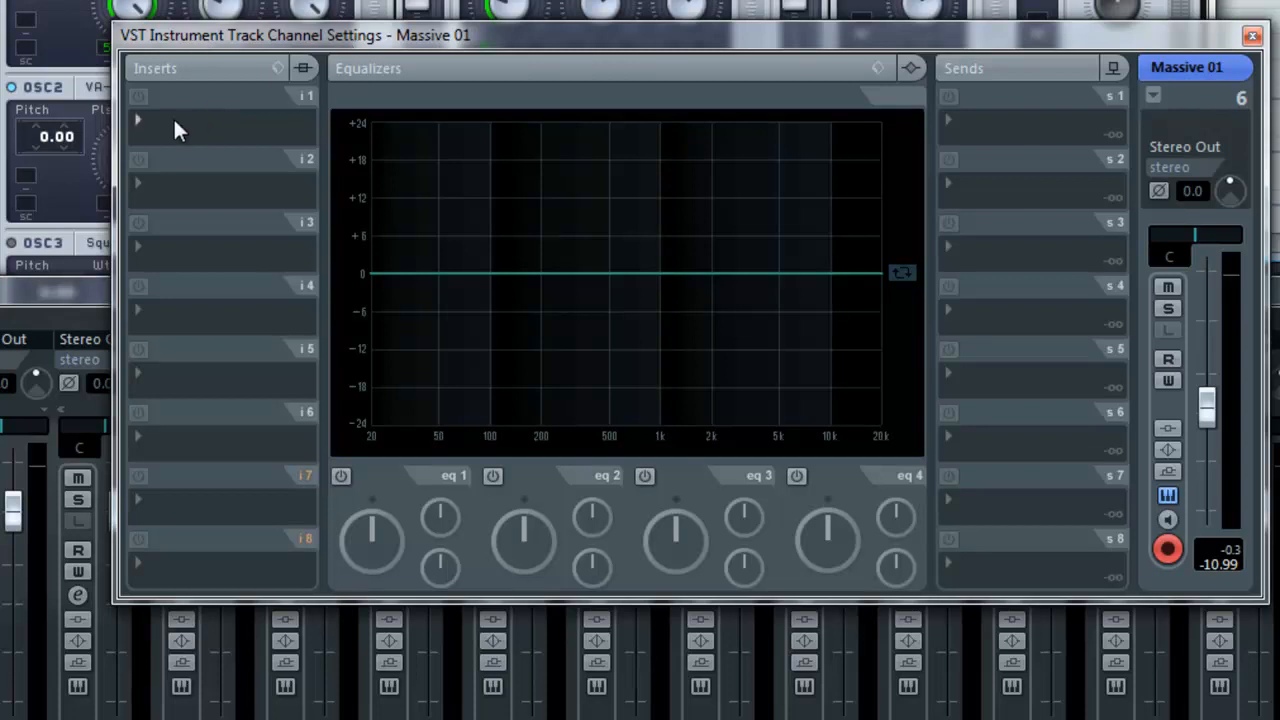
{"action": "left_click", "coordinate": [138, 120]}
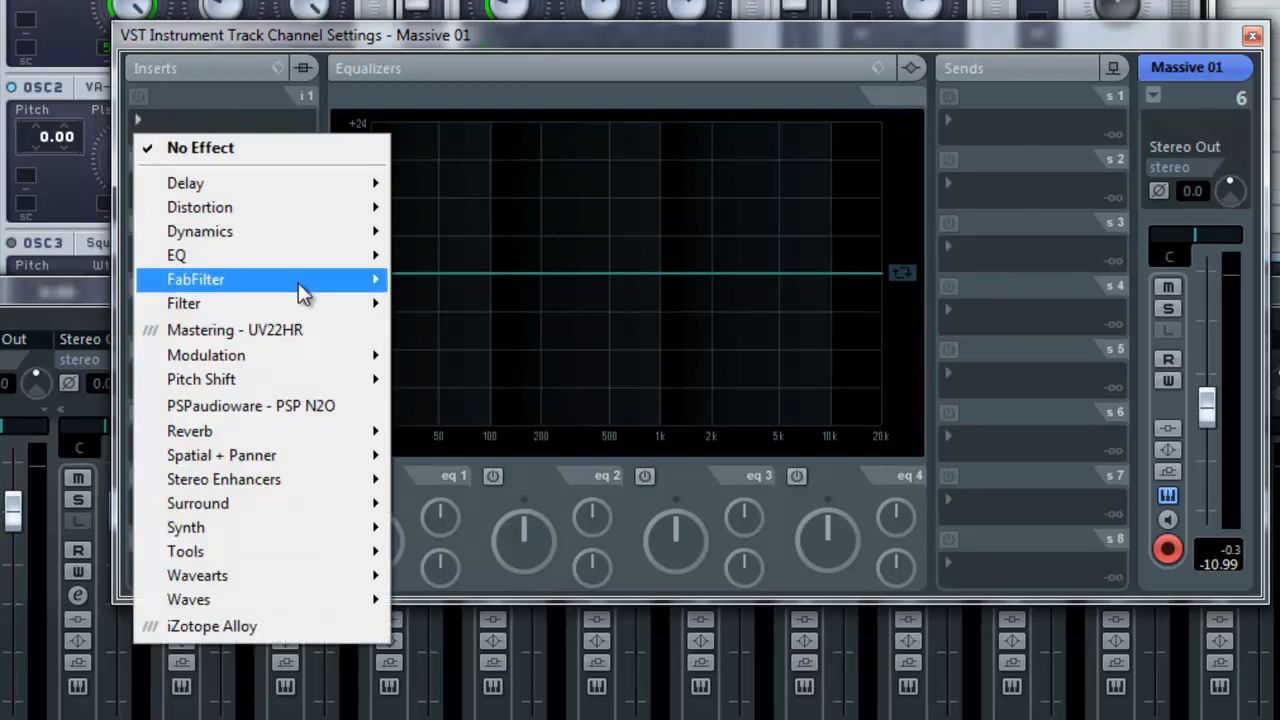
{"action": "mouse_move", "coordinate": [308, 302]}
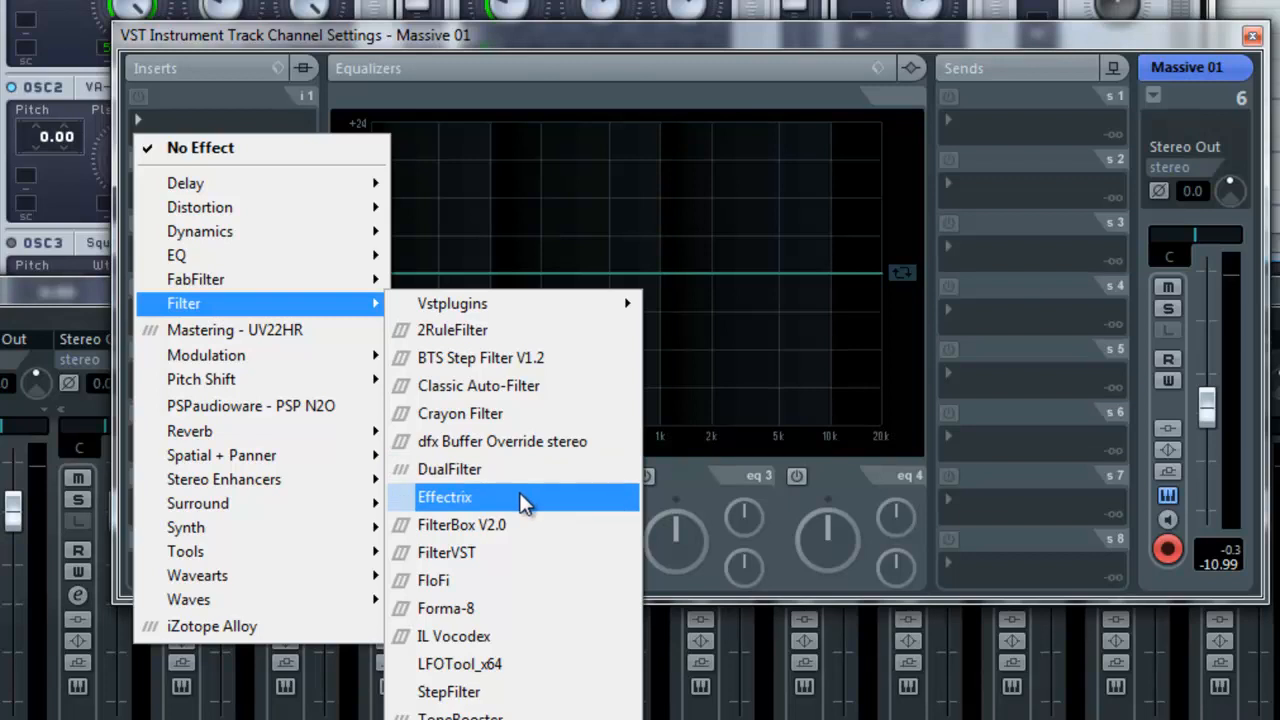
{"action": "left_click", "coordinate": [474, 418]}
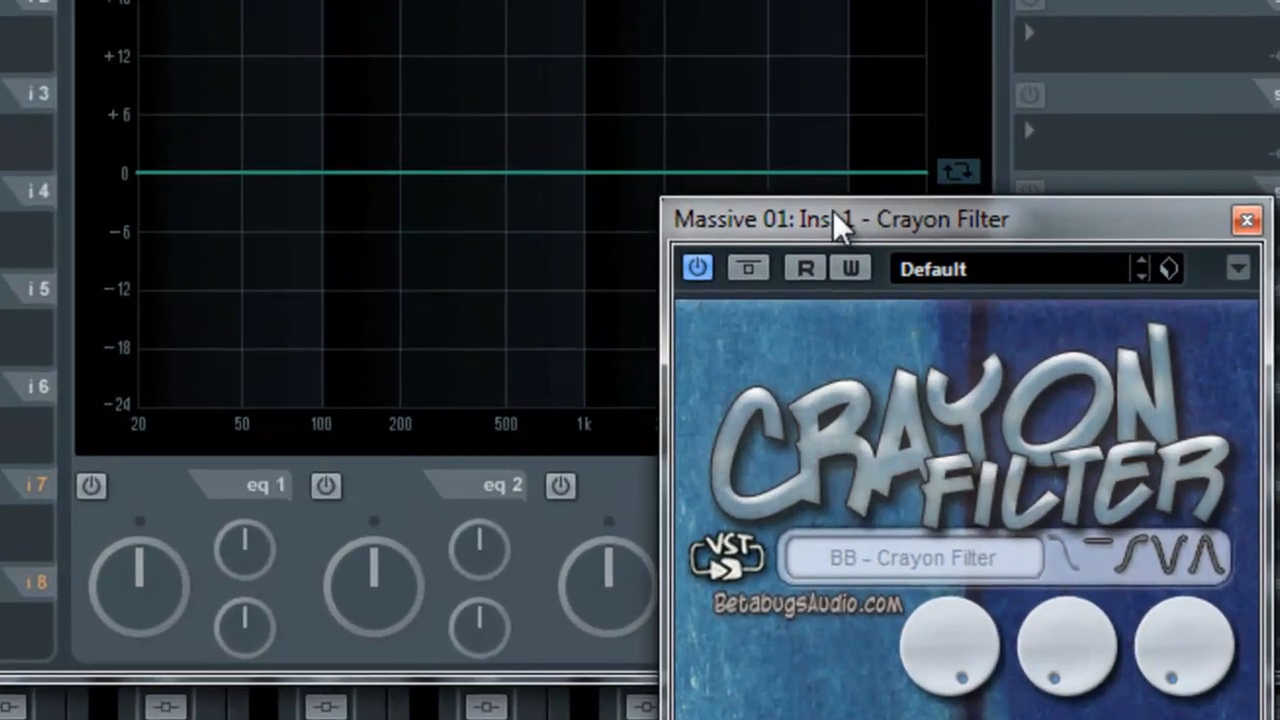
Step: Move the Crayon Filter window and toggle its low pass, band pass and high pass filter modes
{"action": "left_click_drag", "start_coordinate": [835, 214], "coordinate": [451, 190]}
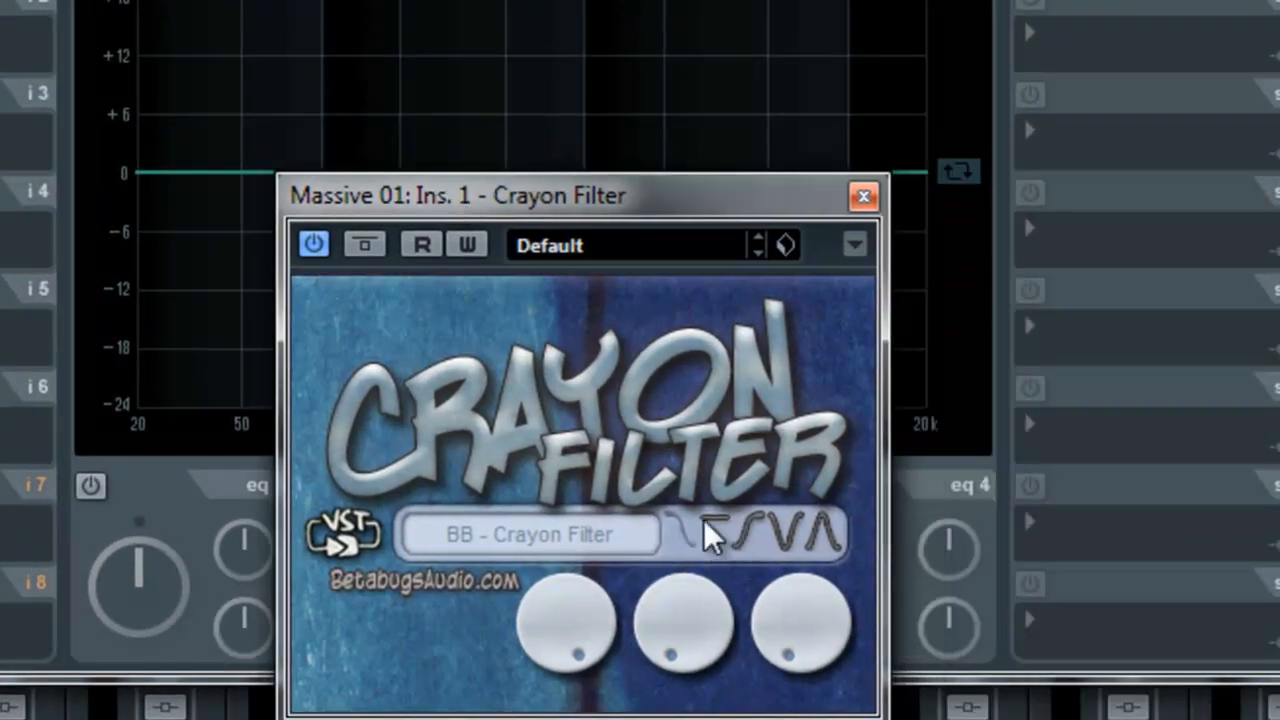
{"action": "mouse_move", "coordinate": [677, 521]}
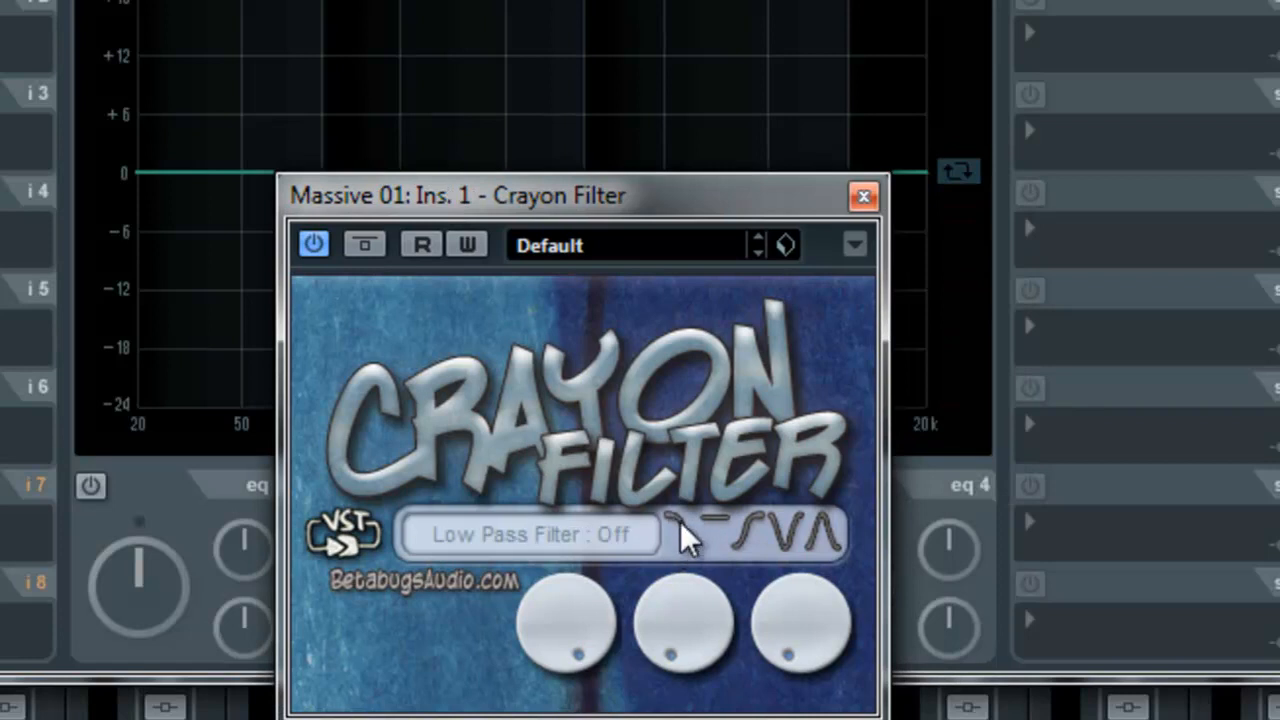
{"action": "left_click", "coordinate": [690, 537]}
{"action": "left_click", "coordinate": [720, 529]}
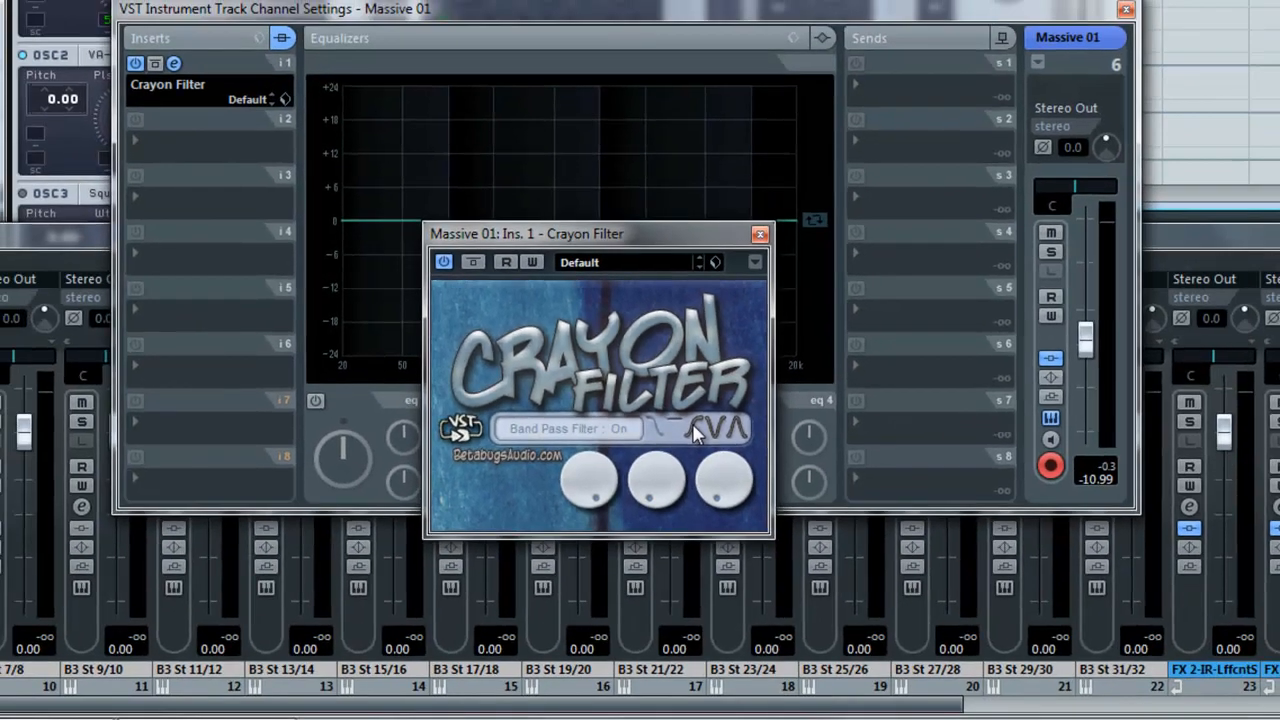
{"action": "left_click", "coordinate": [692, 423]}
Step: Adjust the Crayon Filter's frequency and resonance knobs and lower the Massive 01 channel fader
{"action": "left_click_drag", "start_coordinate": [608, 453], "coordinate": [574, 505]}
{"action": "left_click_drag", "start_coordinate": [1089, 348], "coordinate": [1089, 364]}
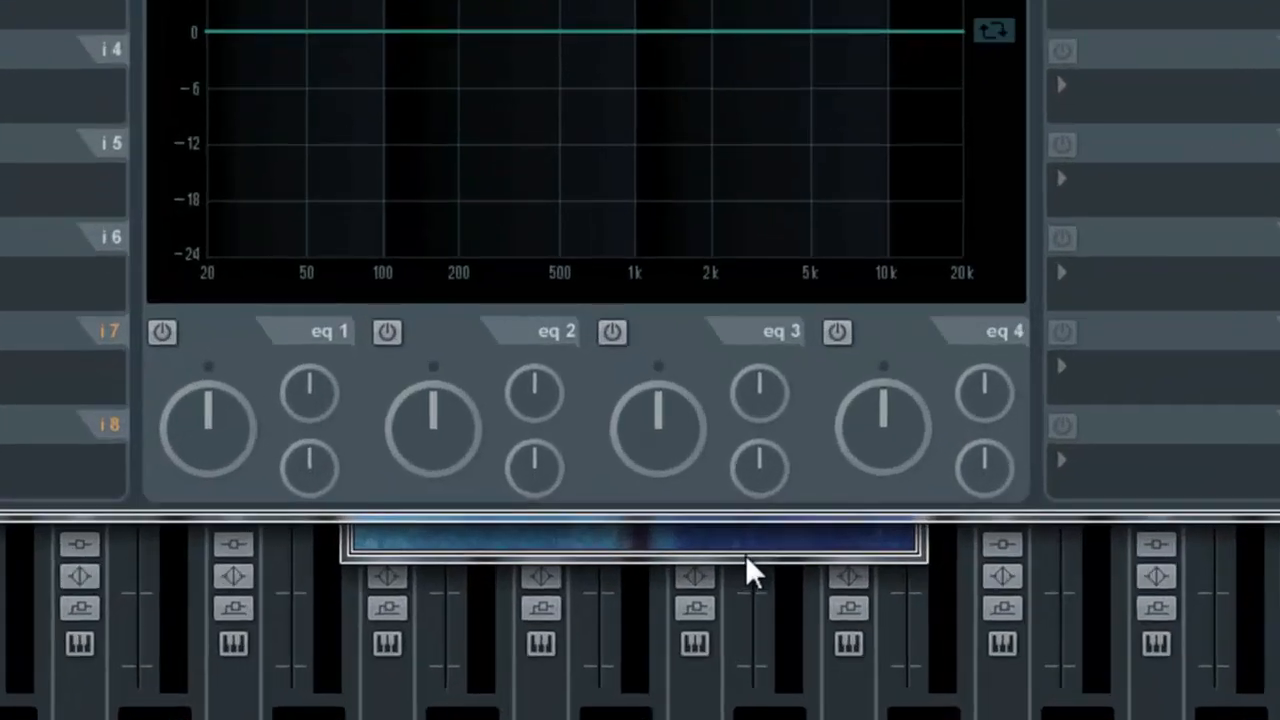
{"action": "left_click", "coordinate": [745, 553]}
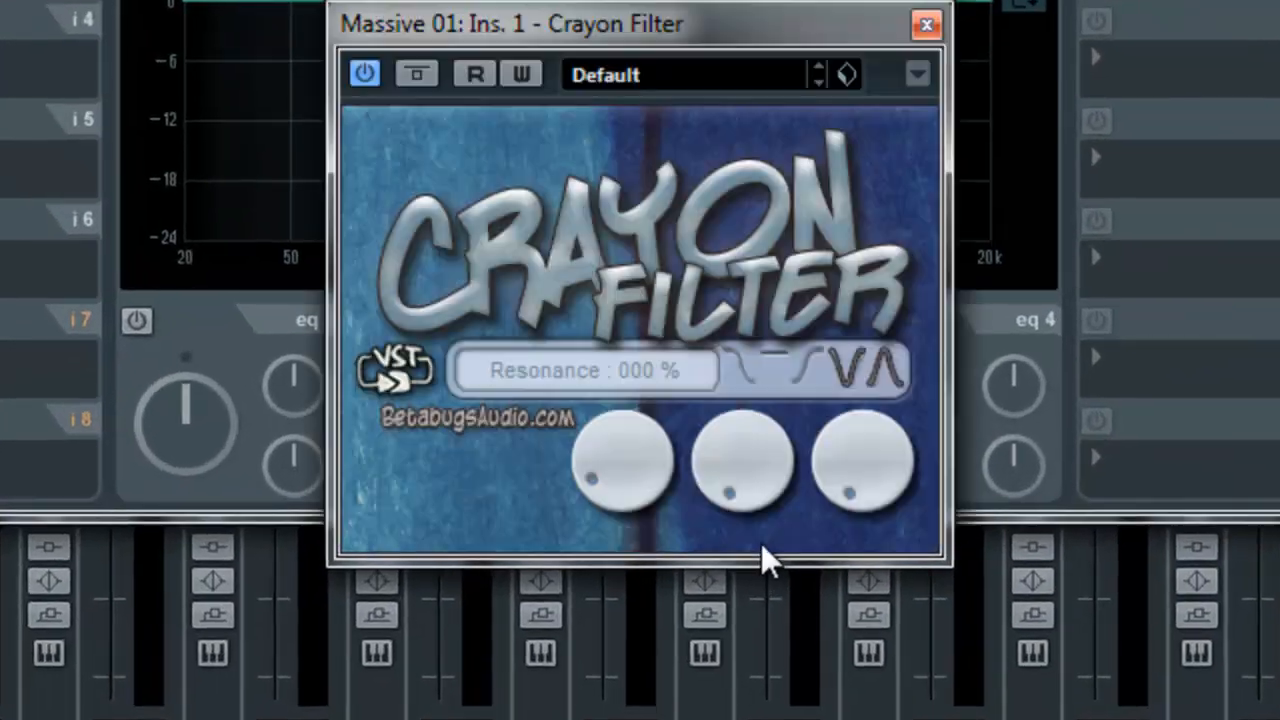
{"action": "left_click_drag", "start_coordinate": [600, 475], "coordinate": [705, 385]}
Step: Toggle the band pass filter and sweep the Crayon Filter's frequency by ear
{"action": "left_click", "coordinate": [786, 363]}
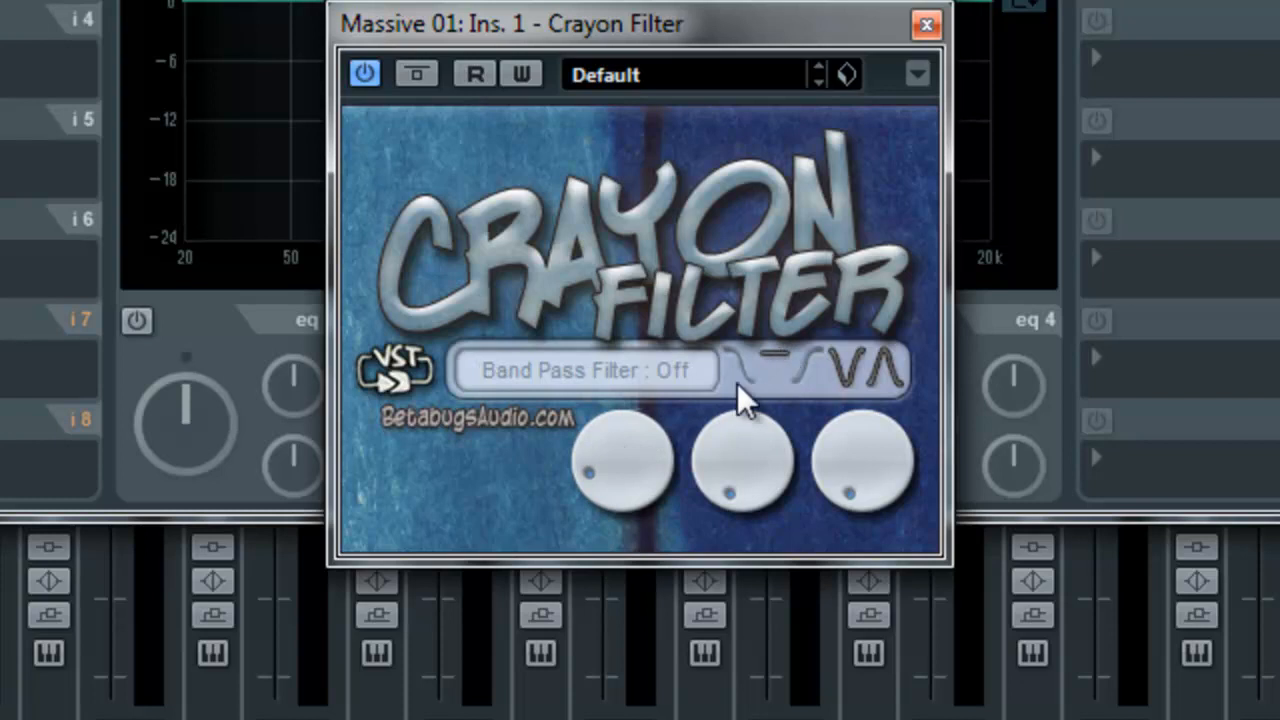
{"action": "left_click_drag", "start_coordinate": [620, 490], "coordinate": [706, 372]}
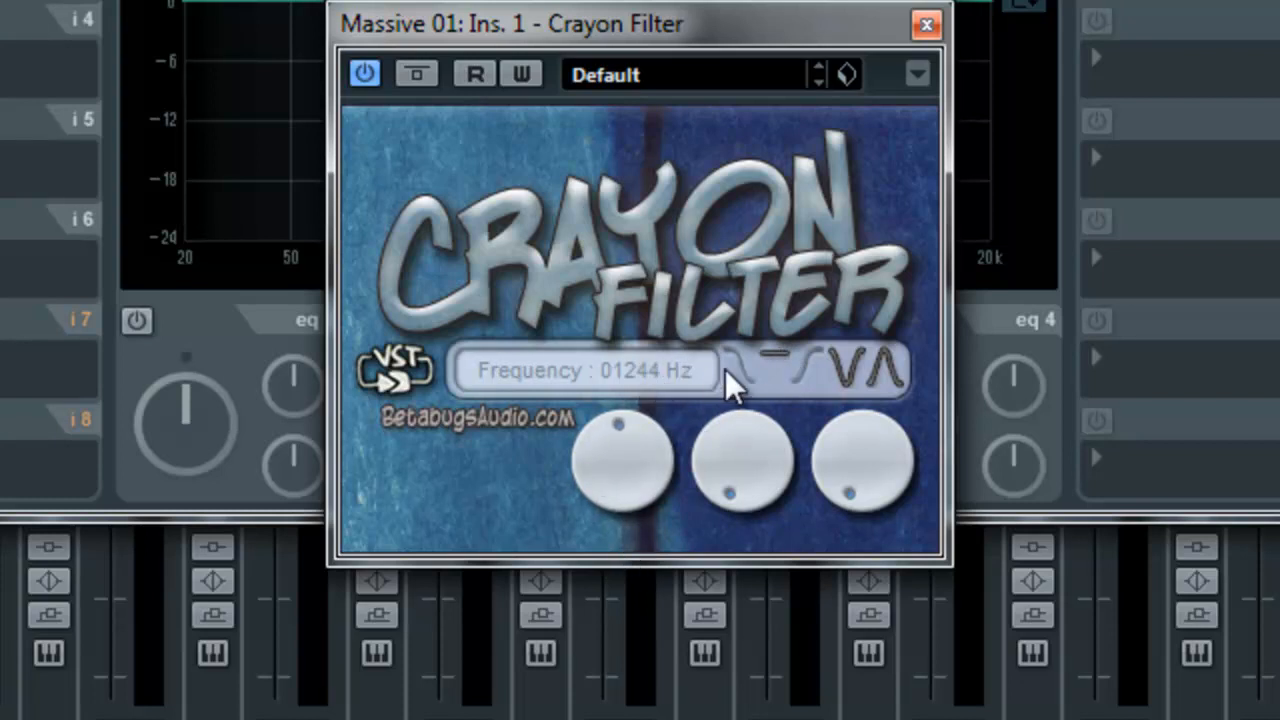
{"action": "left_click_drag", "start_coordinate": [640, 457], "coordinate": [654, 380]}
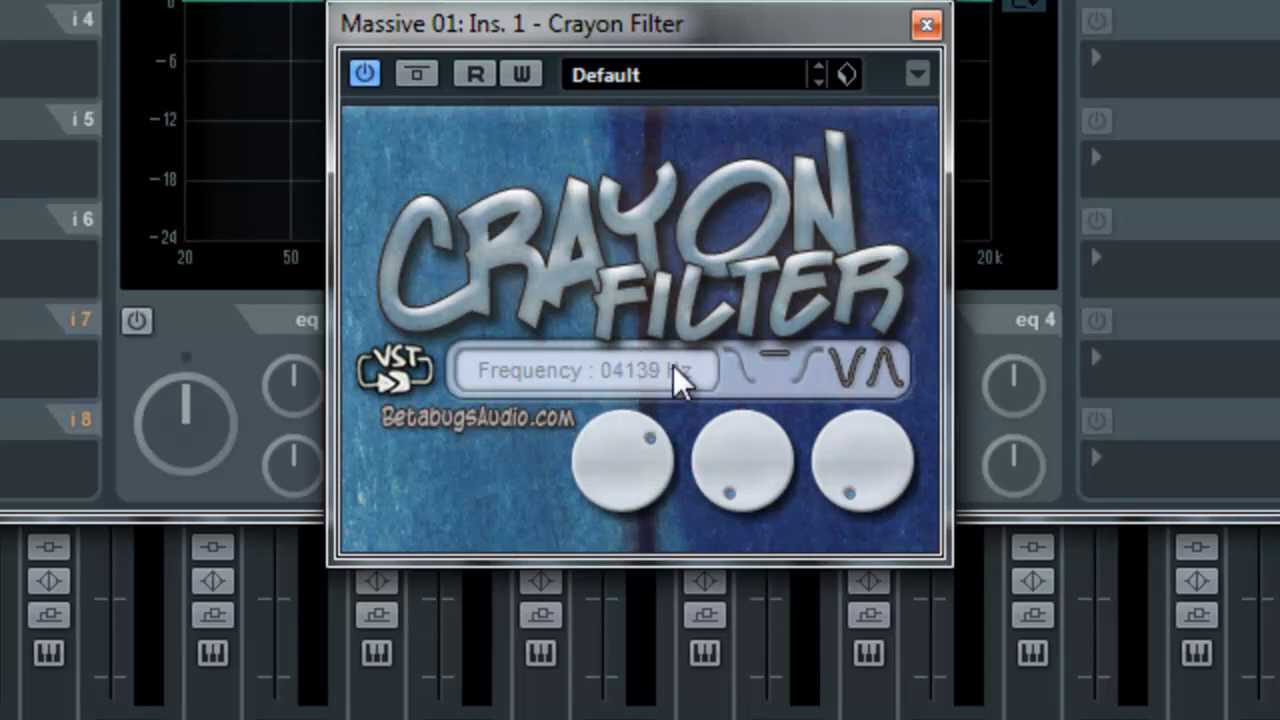
{"action": "left_click", "coordinate": [798, 393]}
{"action": "left_click_drag", "start_coordinate": [651, 443], "coordinate": [609, 514]}
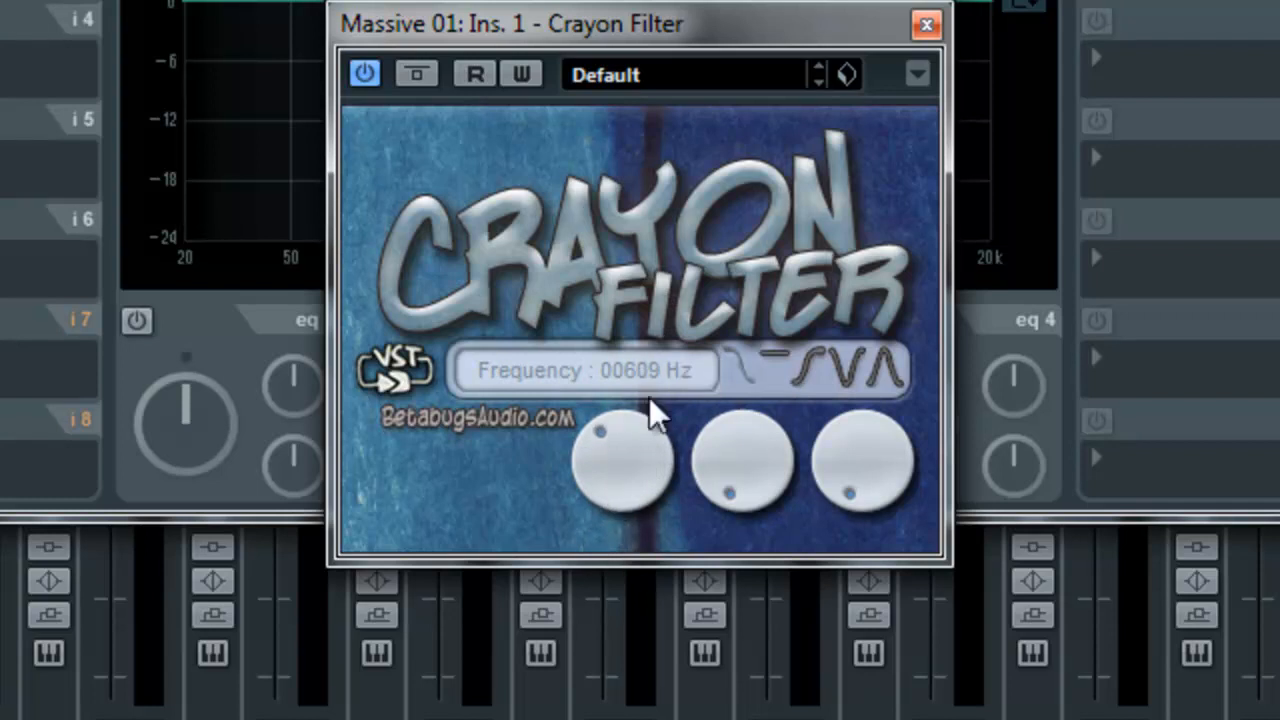
{"action": "left_click", "coordinate": [798, 391]}
{"action": "mouse_move", "coordinate": [623, 466]}
{"action": "left_mouse_down"}
{"action": "mouse_move", "coordinate": [629, 443]}
{"action": "mouse_move", "coordinate": [618, 492]}
{"action": "mouse_move", "coordinate": [629, 409]}
{"action": "mouse_move", "coordinate": [619, 462]}
{"action": "left_mouse_up"}
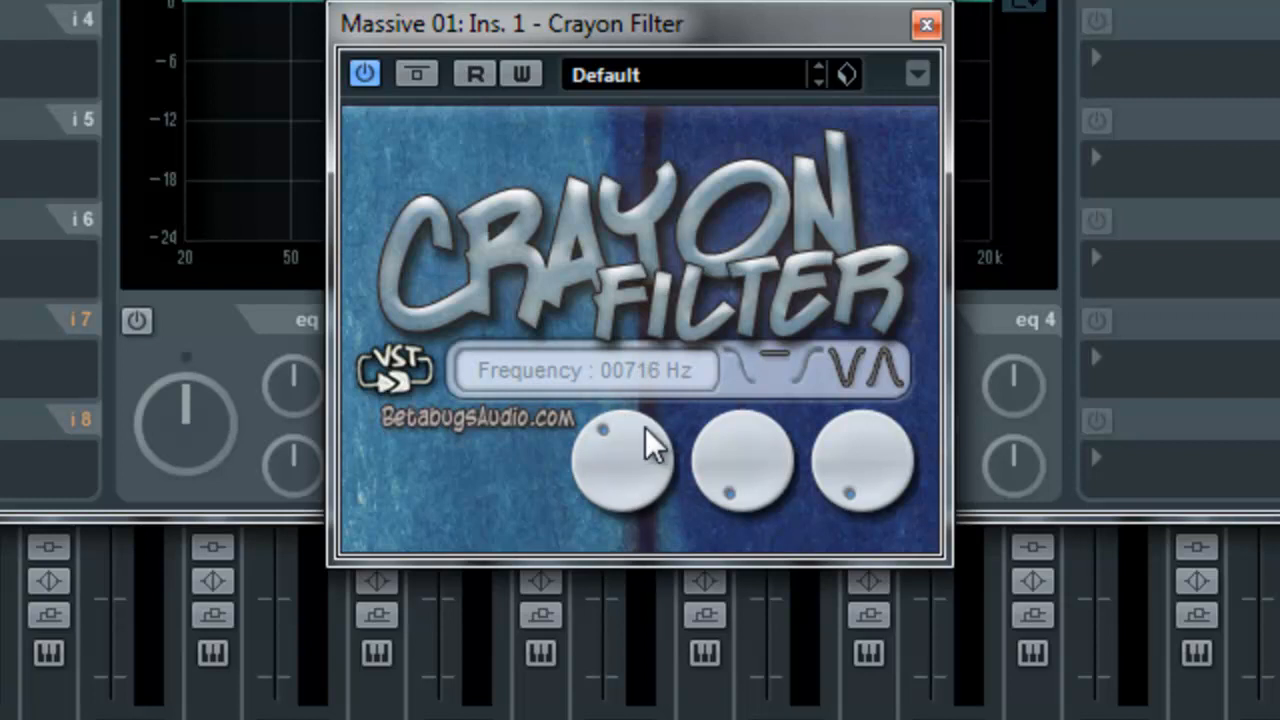
{"action": "left_click_drag", "start_coordinate": [580, 457], "coordinate": [617, 400]}
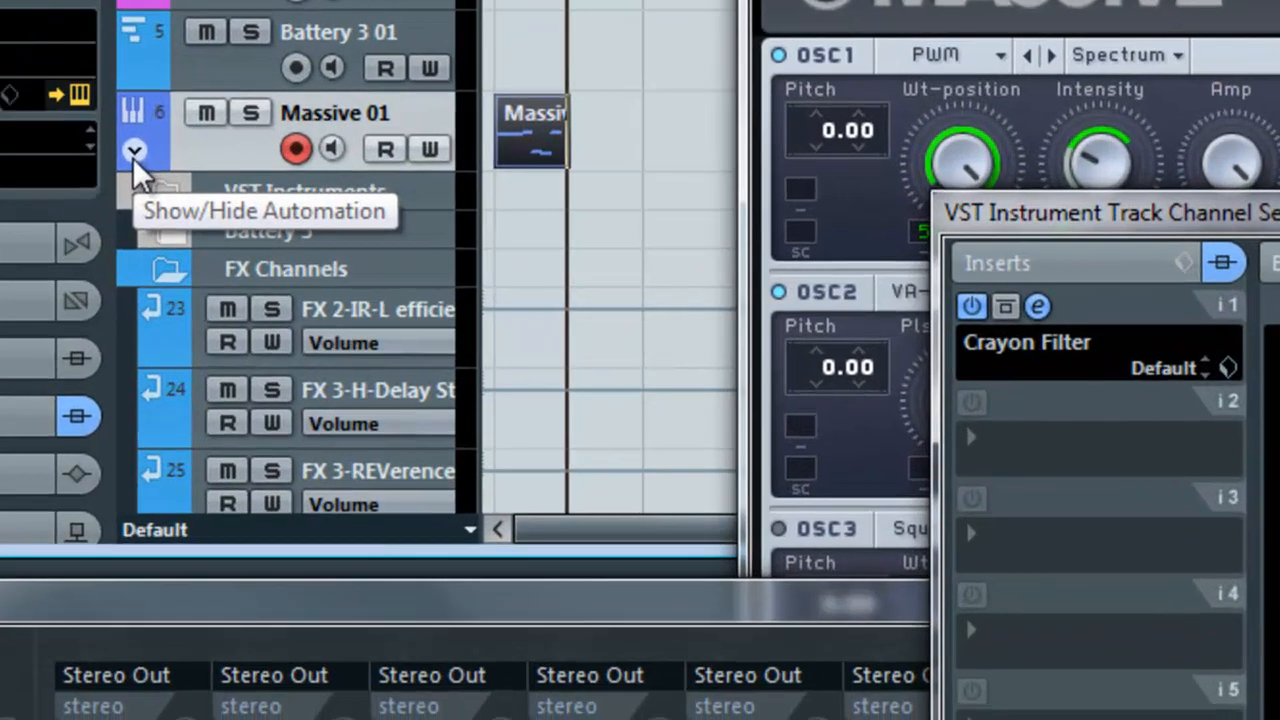
Step: Open the Massive 01 track's automation lane and assign it to the Crayon Filter cutoff frequency parameter
{"action": "left_click", "coordinate": [184, 372]}
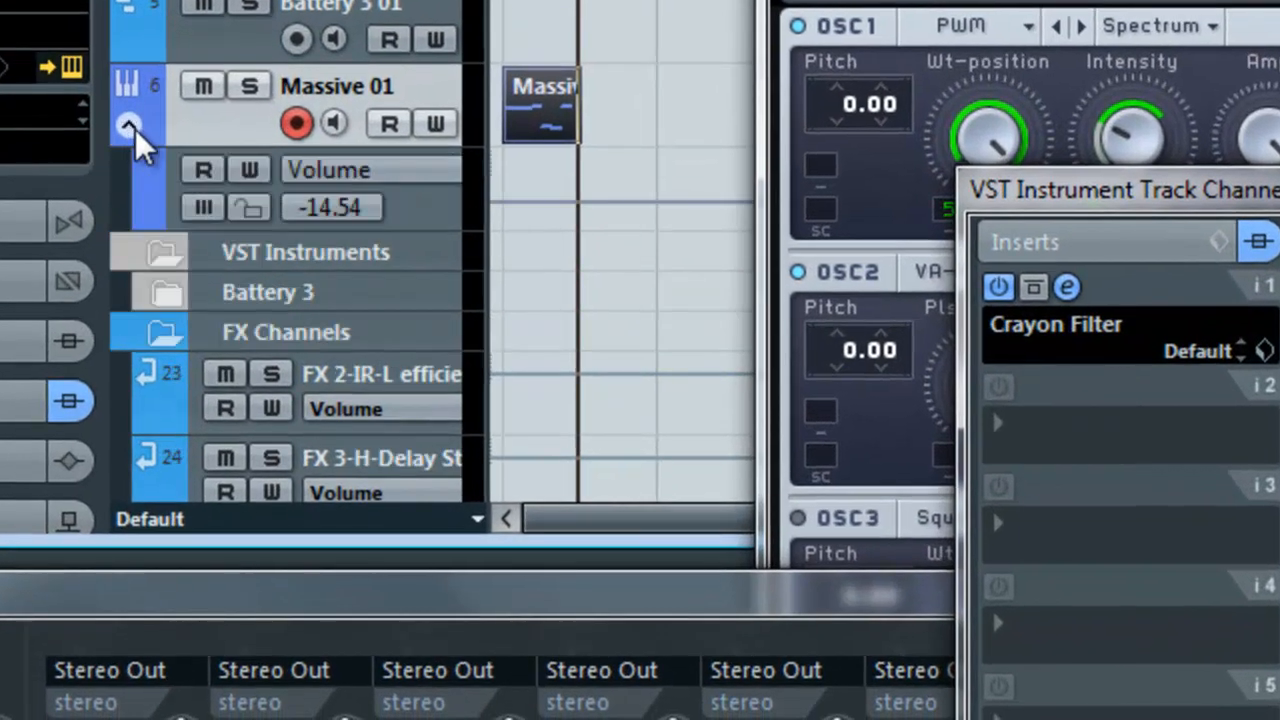
{"action": "left_click", "coordinate": [353, 166]}
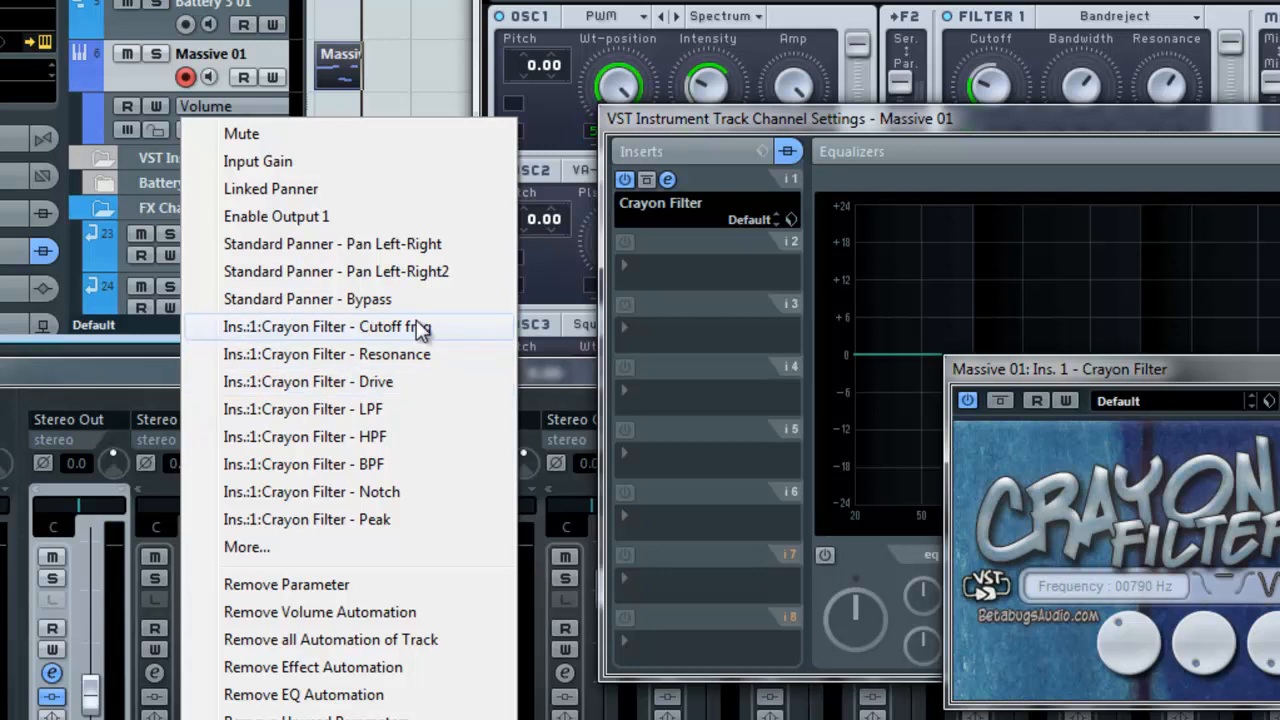
{"action": "left_click", "coordinate": [419, 330]}
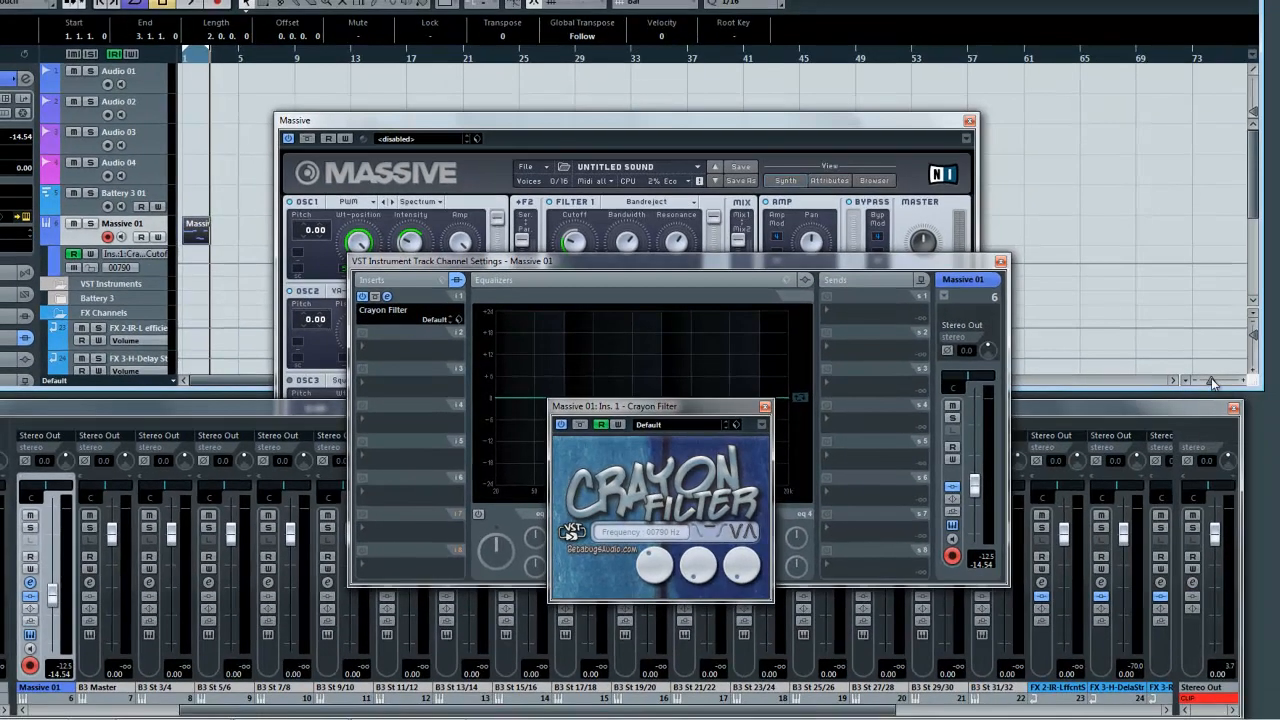
Step: Draw a sine-shaped cutoff automation curve across the first two bars with the Line tool's Sine shape
{"action": "left_click_drag", "start_coordinate": [1210, 381], "coordinate": [1215, 381]}
{"action": "left_click_drag", "start_coordinate": [652, 129], "coordinate": [821, 508]}
{"action": "left_click_drag", "start_coordinate": [715, 402], "coordinate": [714, 123]}
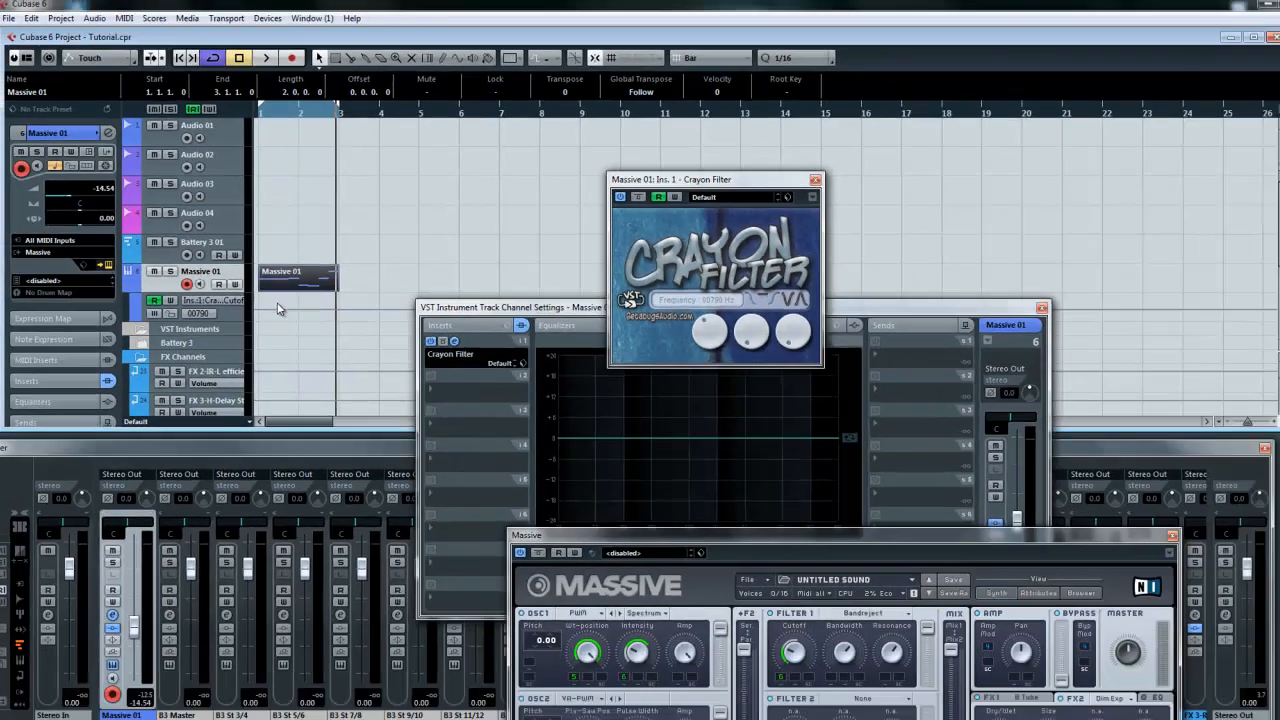
{"action": "right_click", "coordinate": [500, 535]}
{"action": "left_click", "coordinate": [267, 294]}
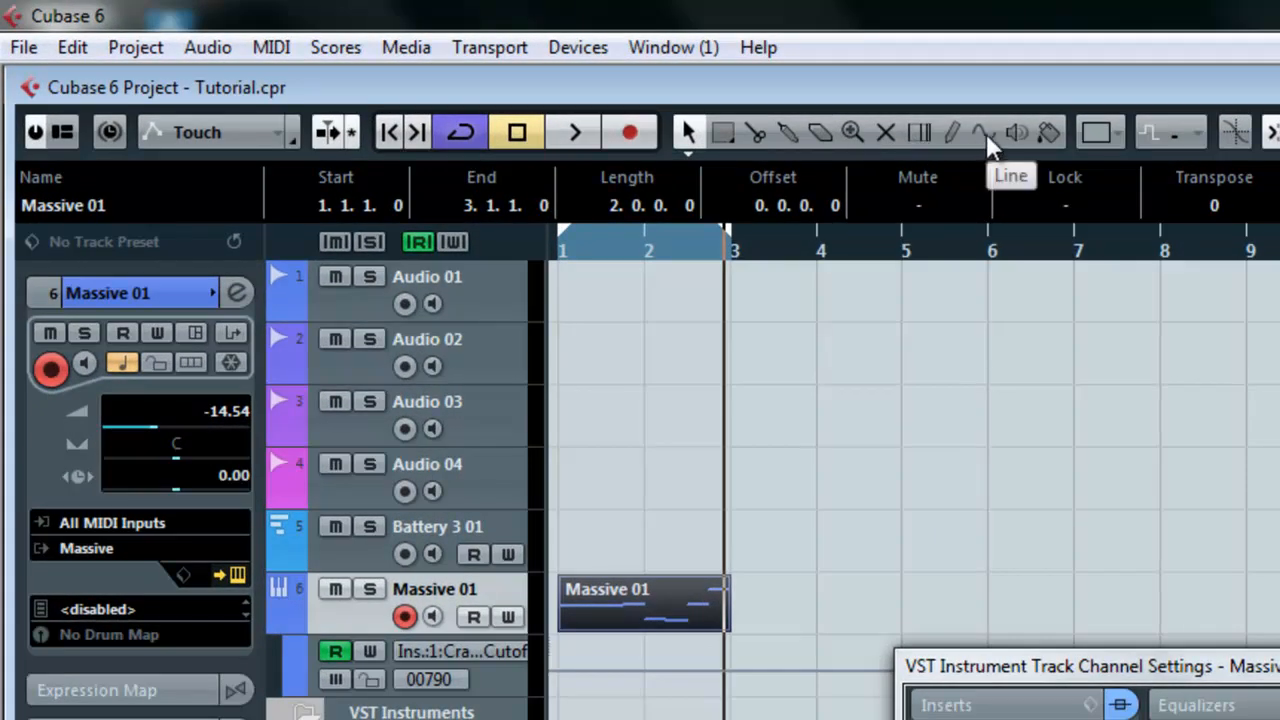
{"action": "left_click", "coordinate": [985, 133]}
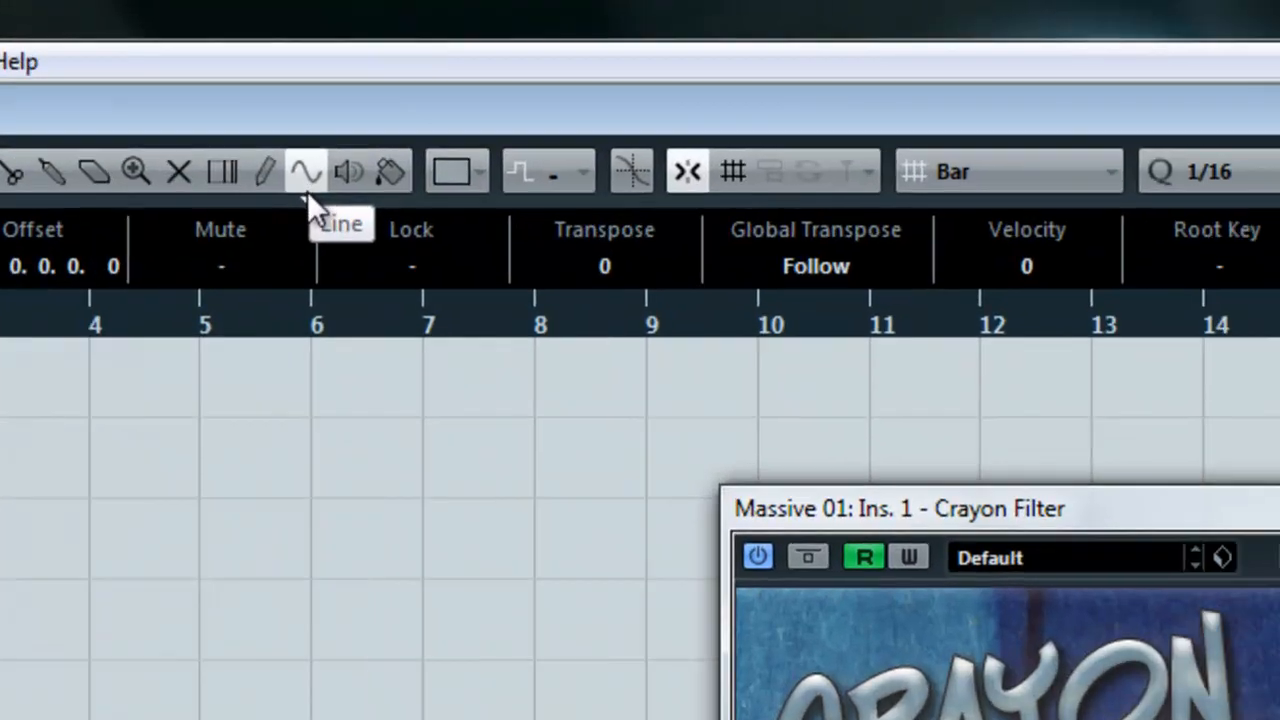
{"action": "left_click", "coordinate": [985, 135]}
{"action": "left_click", "coordinate": [1005, 176]}
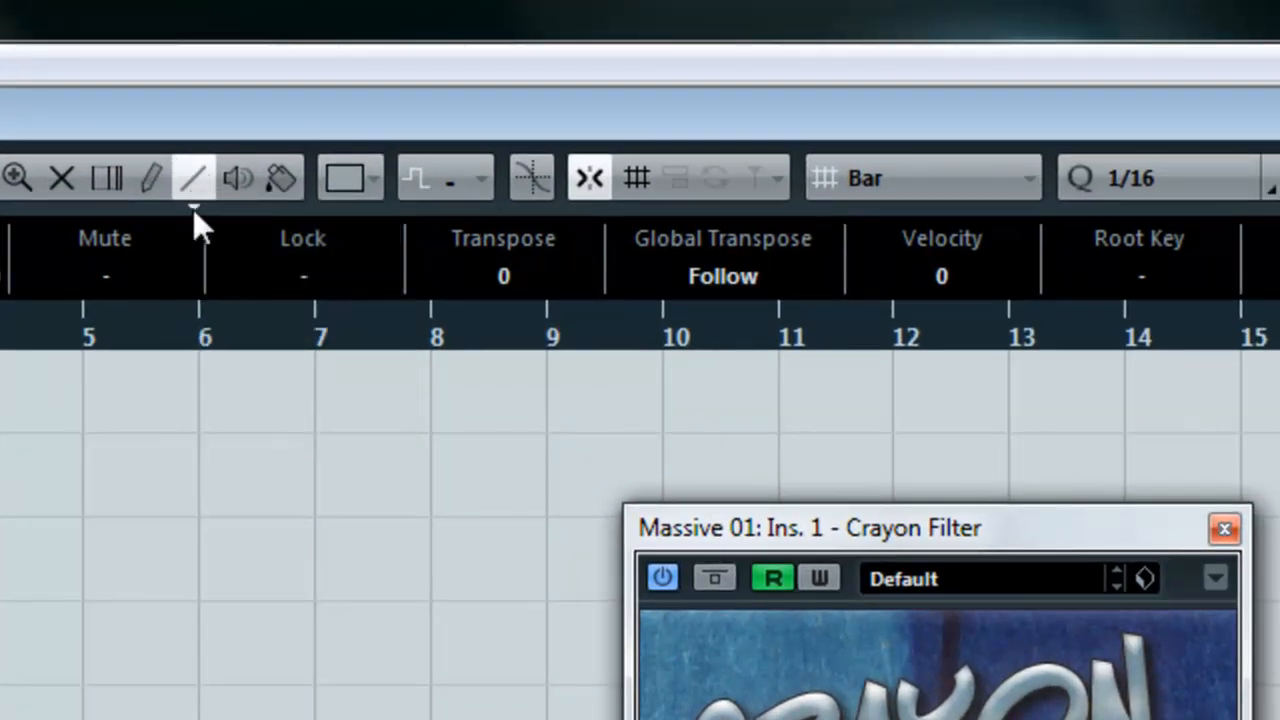
{"action": "left_click", "coordinate": [196, 214]}
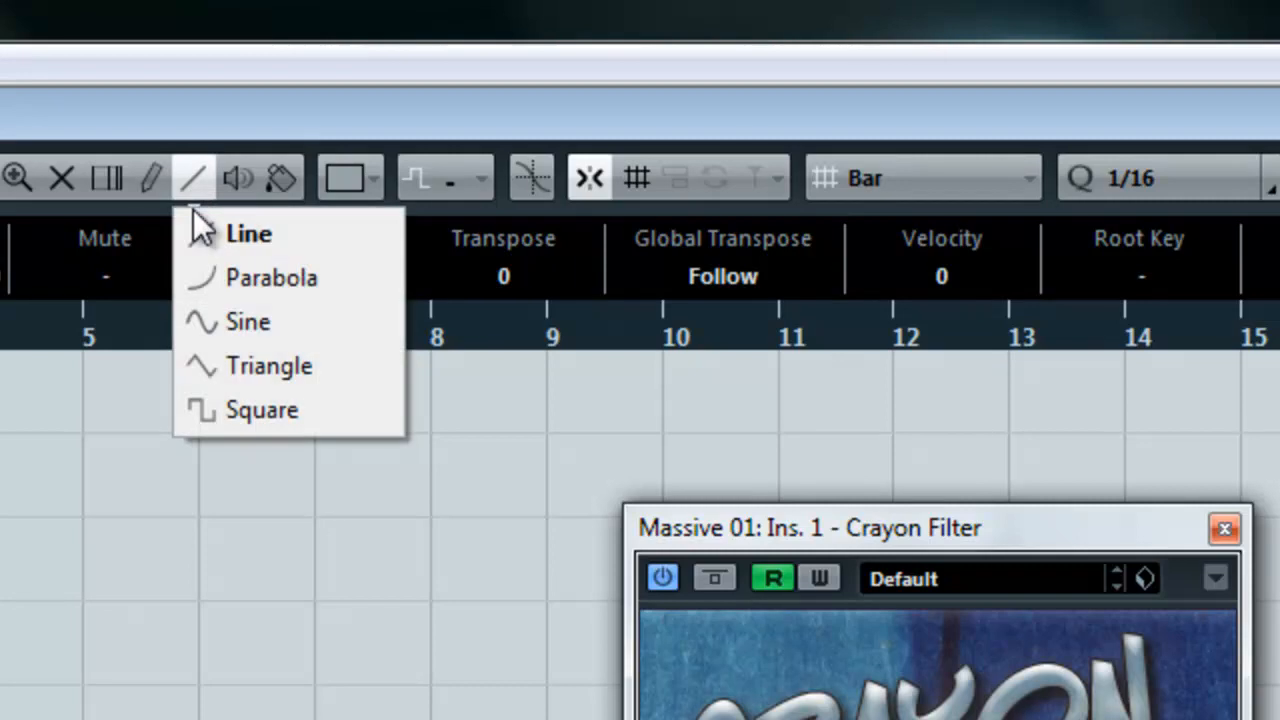
{"action": "left_click", "coordinate": [254, 325]}
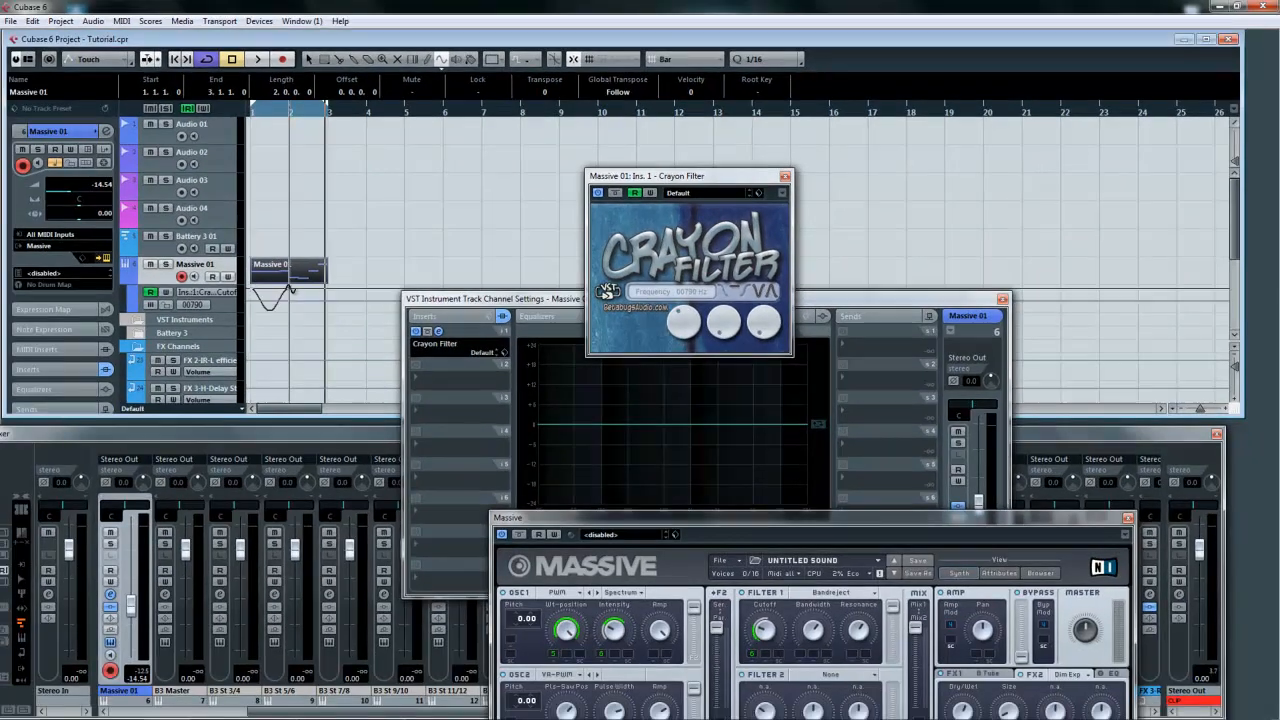
{"action": "mouse_move", "coordinate": [317, 290]}
{"action": "left_mouse_down"}
{"action": "mouse_move", "coordinate": [266, 298]}
{"action": "mouse_move", "coordinate": [301, 287]}
{"action": "left_mouse_up"}
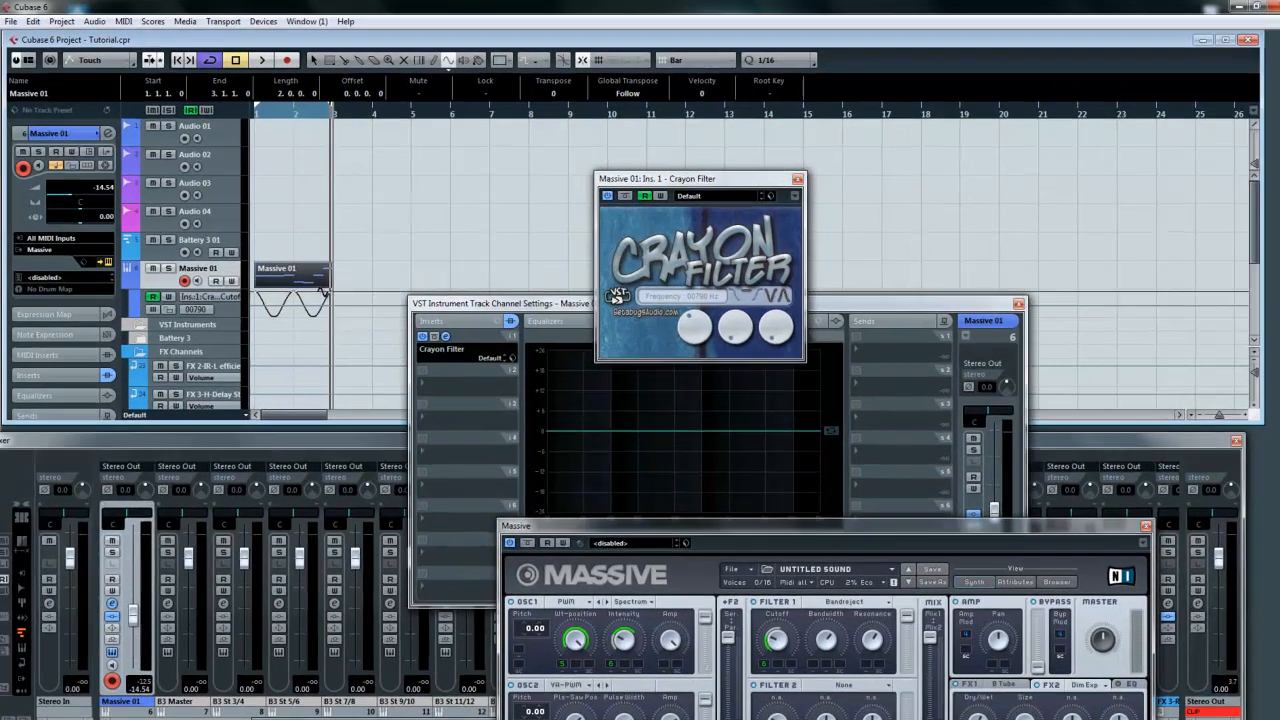
{"action": "left_click_drag", "start_coordinate": [427, 421], "coordinate": [427, 421]}
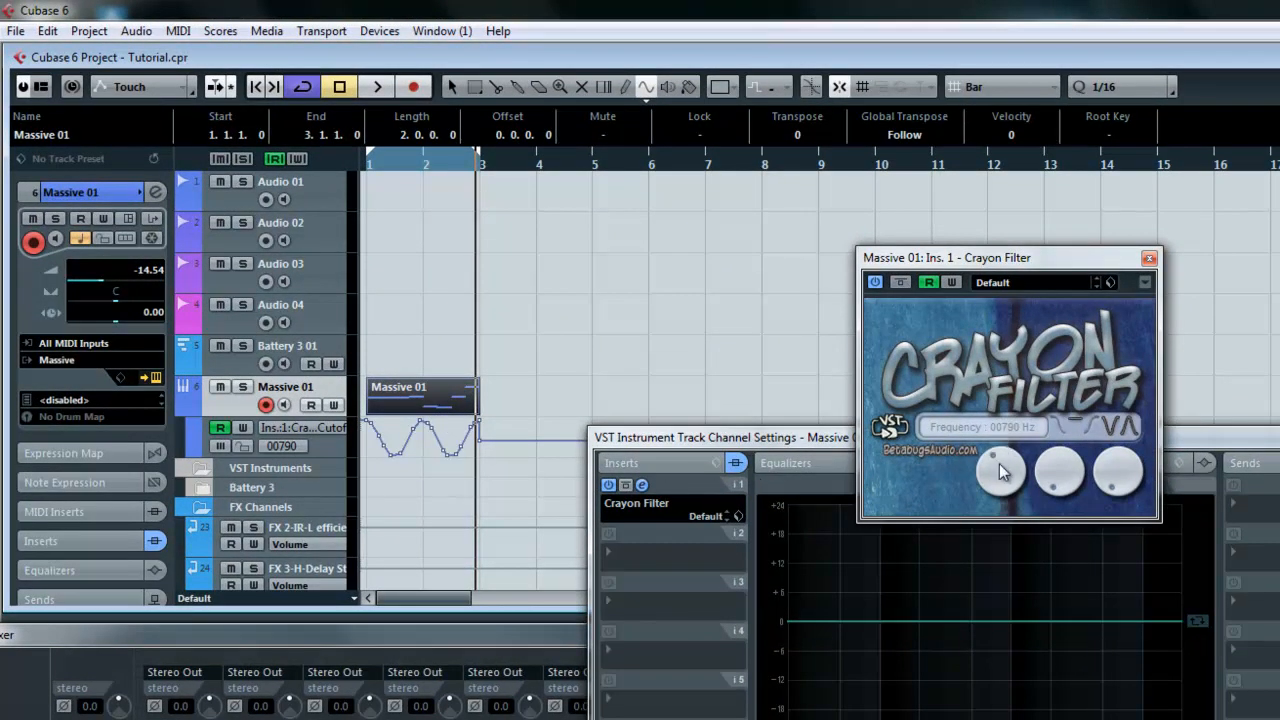
Step: Play back the cutoff automation and zoom in on the Massive 01 part with the Object Selection tool
{"action": "key", "text": "space"}
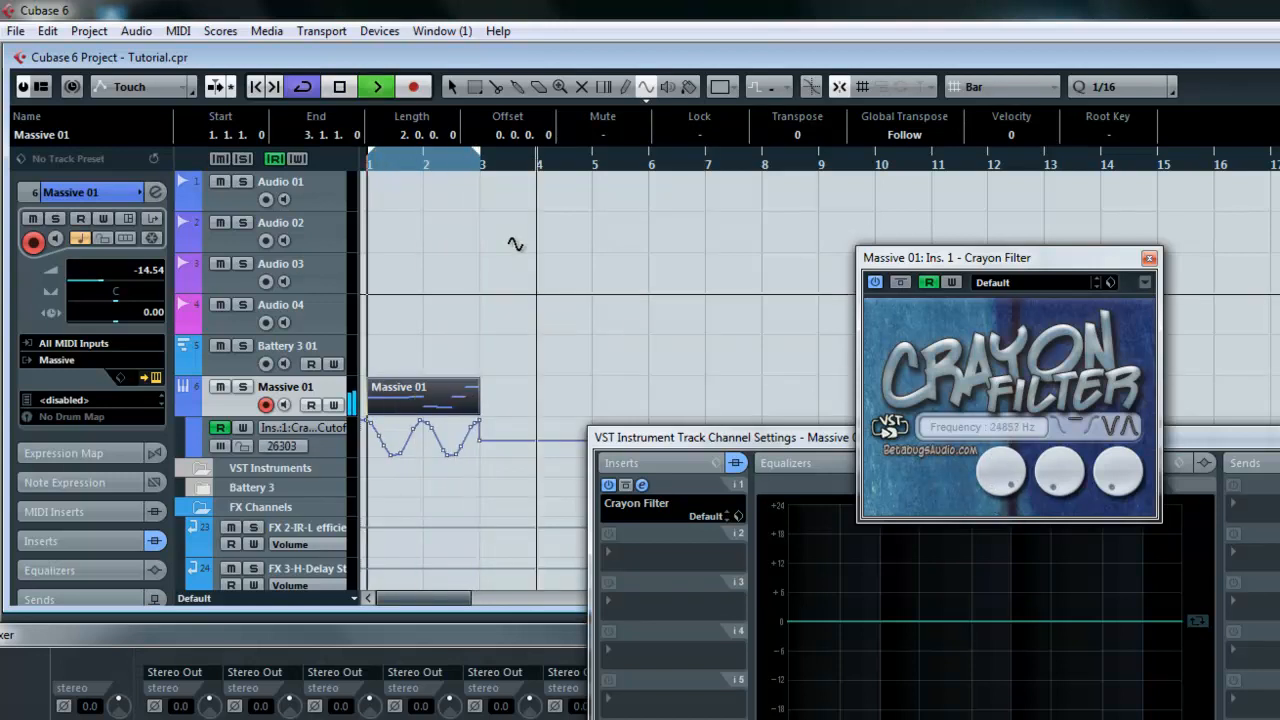
{"action": "key", "text": "space"}
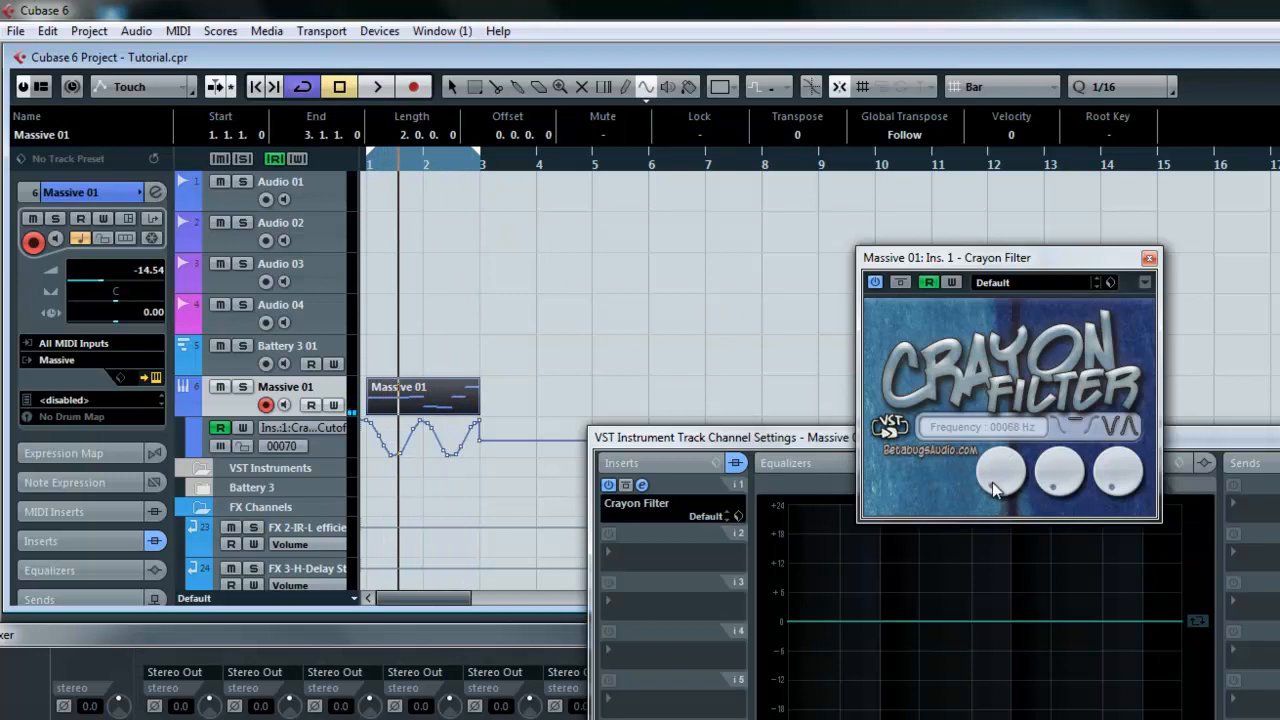
{"action": "right_click", "coordinate": [516, 393]}
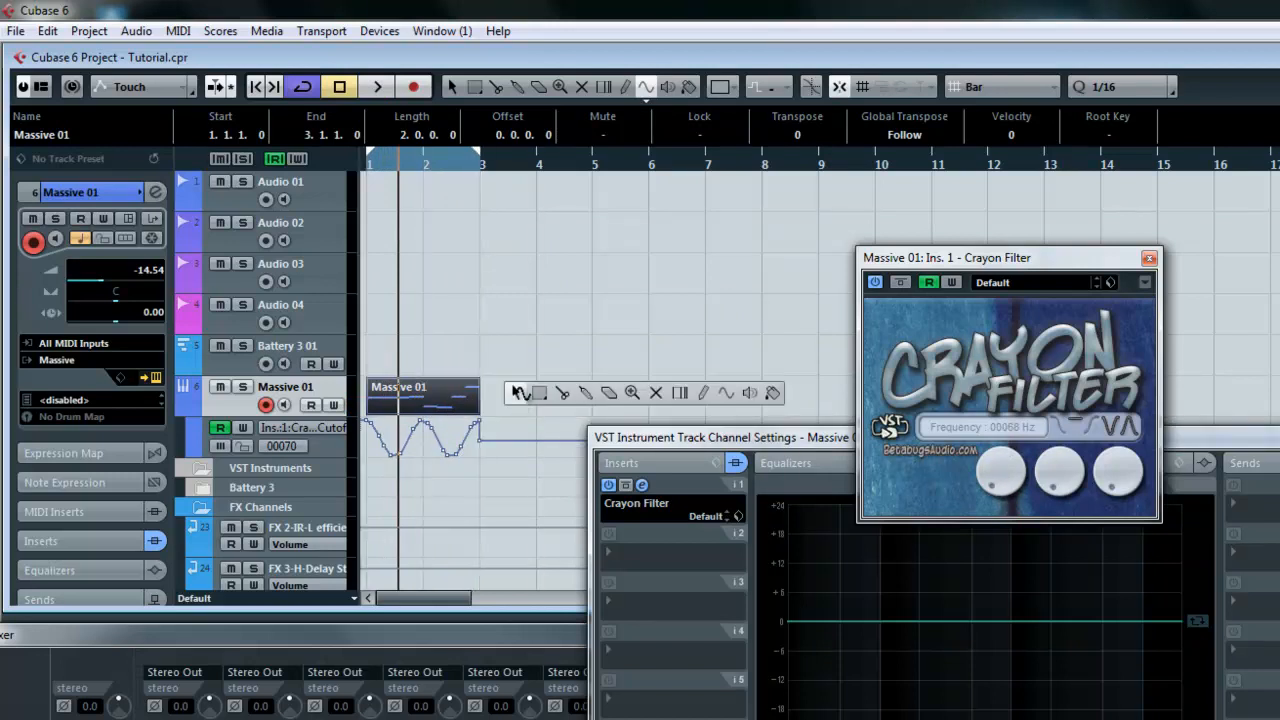
{"action": "left_click", "coordinate": [516, 393]}
{"action": "key", "text": "h"}
{"action": "key", "text": "h"}
{"action": "key", "text": "h"}
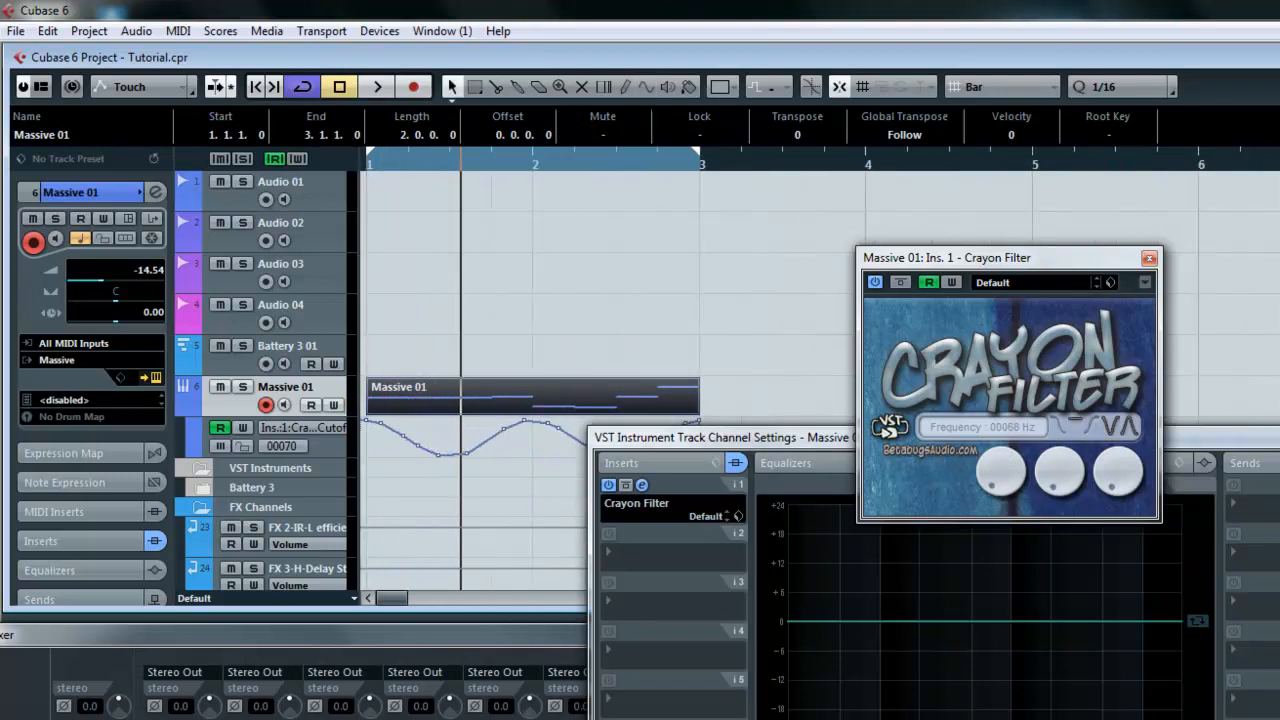
{"action": "left_click_drag", "start_coordinate": [759, 444], "coordinate": [996, 532]}
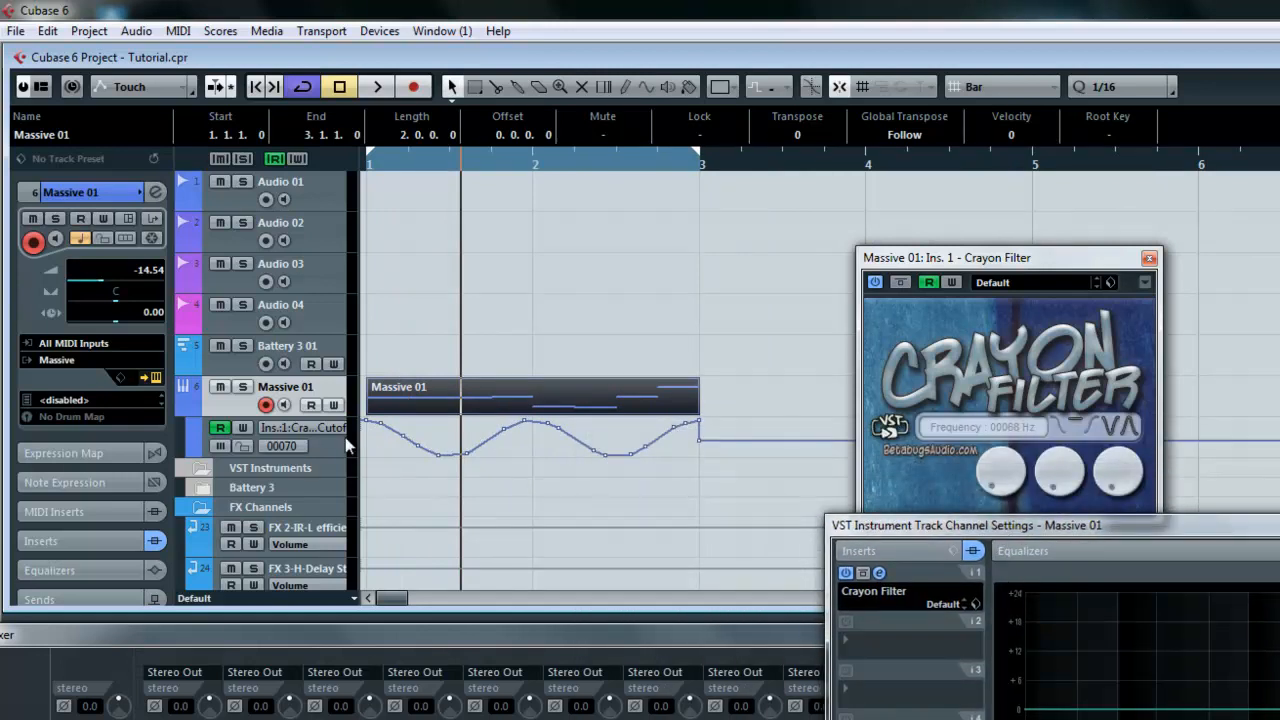
Step: With snap disabled, reshape the cutoff automation points in the first bar and audition the result
{"action": "left_click", "coordinate": [370, 430]}
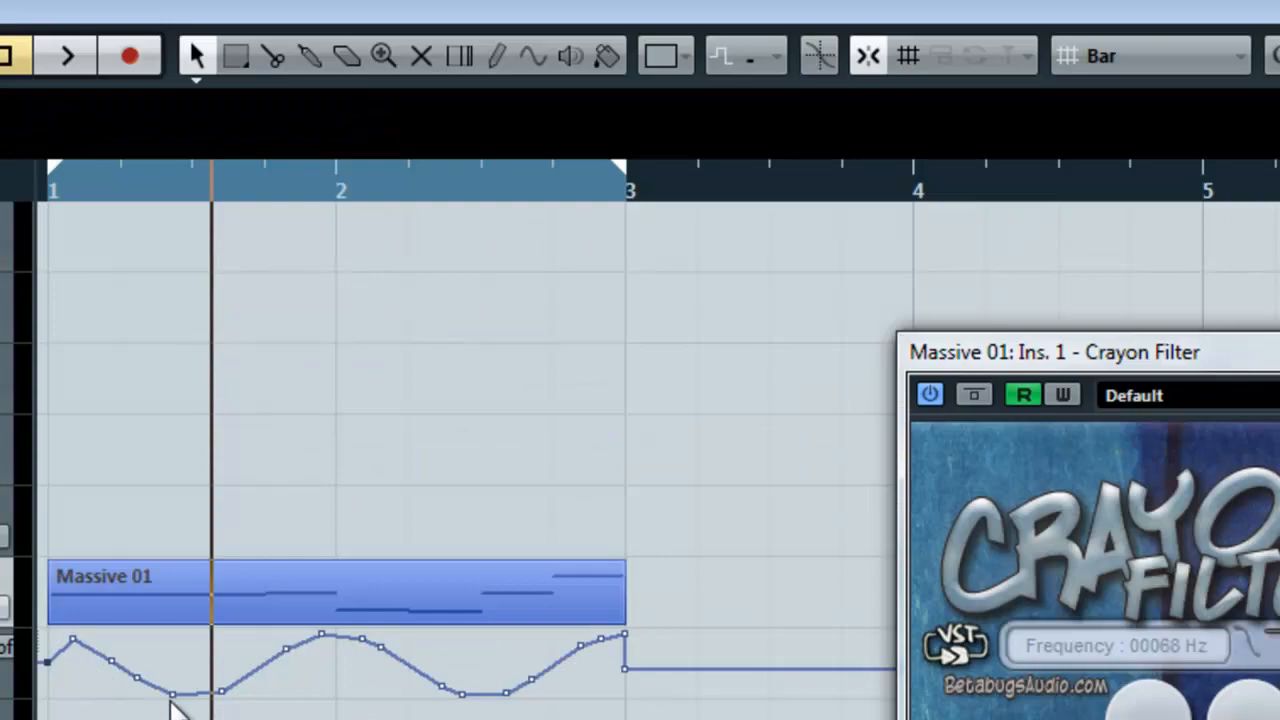
{"action": "left_click_drag", "start_coordinate": [172, 695], "coordinate": [136, 673]}
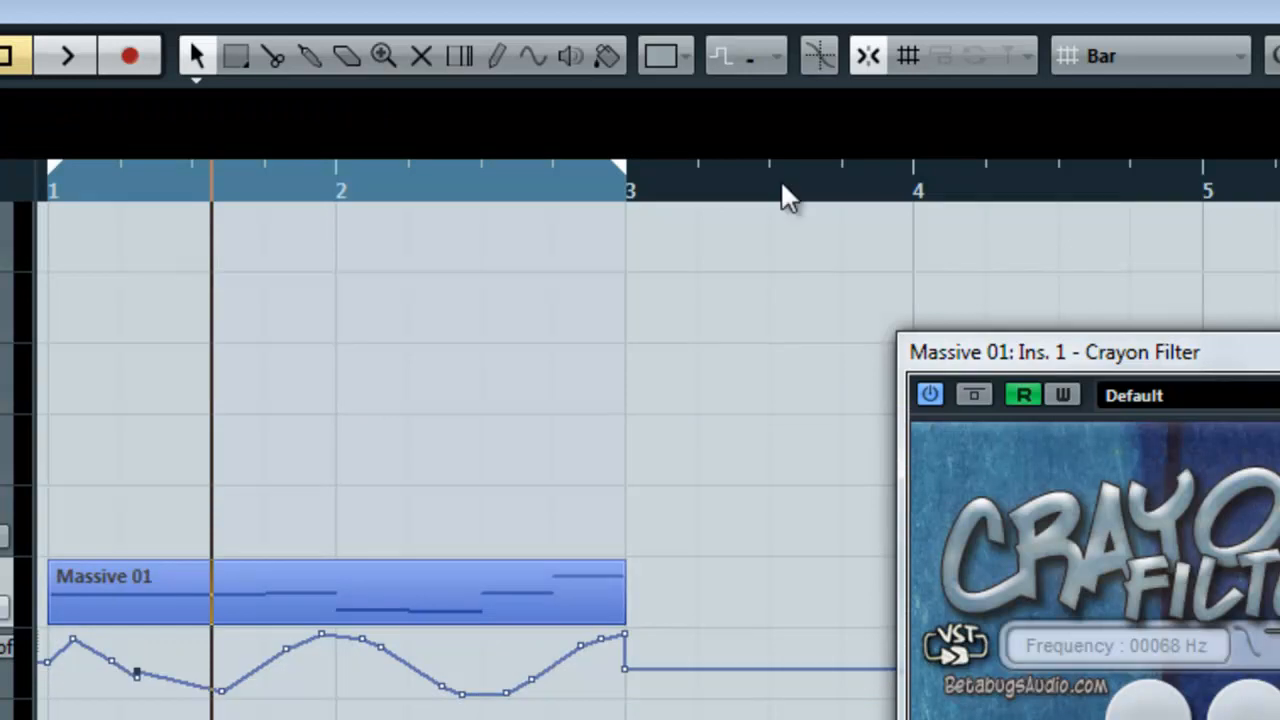
{"action": "left_click", "coordinate": [868, 58]}
{"action": "left_click", "coordinate": [137, 676]}
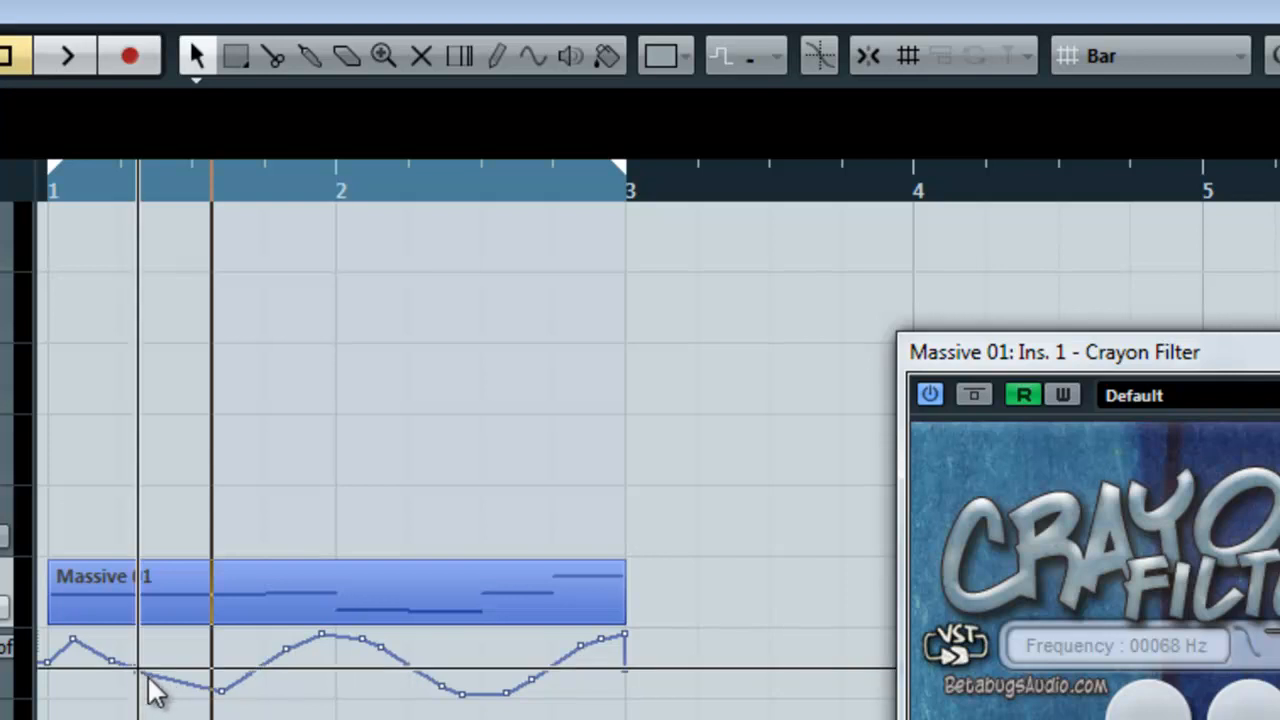
{"action": "right_click", "coordinate": [140, 672]}
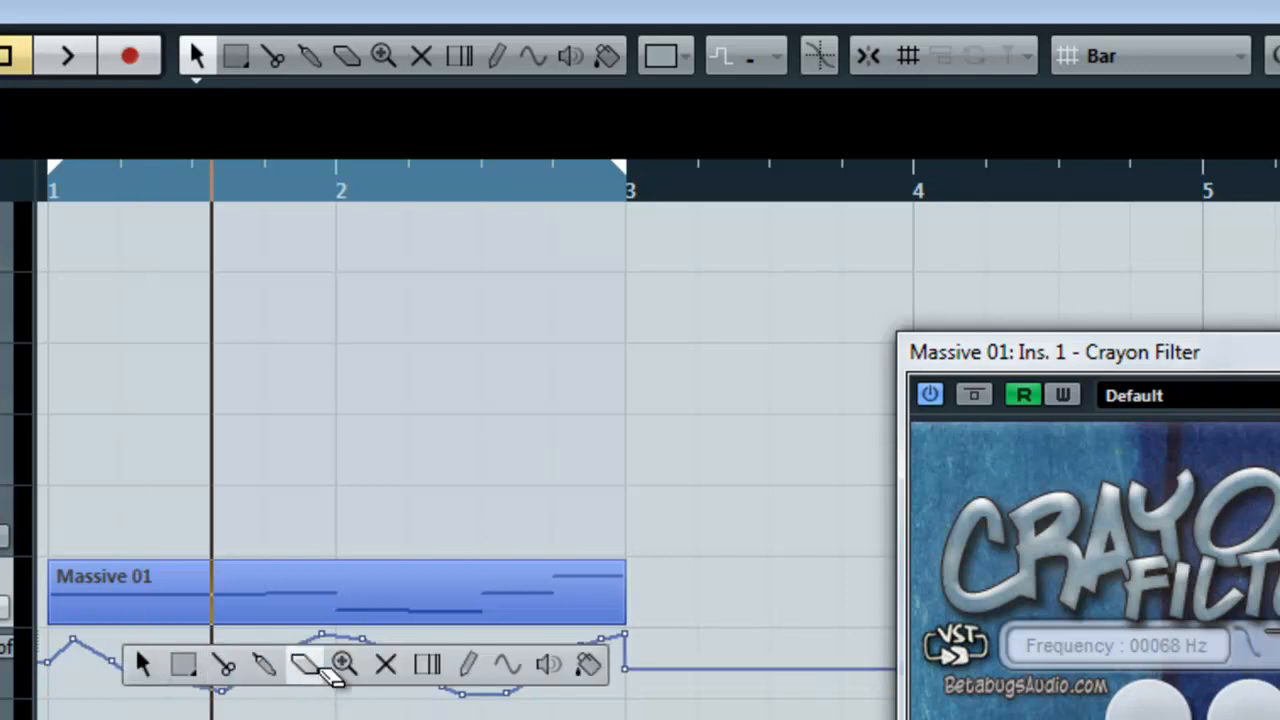
{"action": "left_click", "coordinate": [305, 664]}
{"action": "key", "text": "1"}
{"action": "left_click", "coordinate": [186, 678]}
{"action": "left_click_drag", "start_coordinate": [140, 683], "coordinate": [150, 668]}
{"action": "left_click_drag", "start_coordinate": [223, 690], "coordinate": [223, 664]}
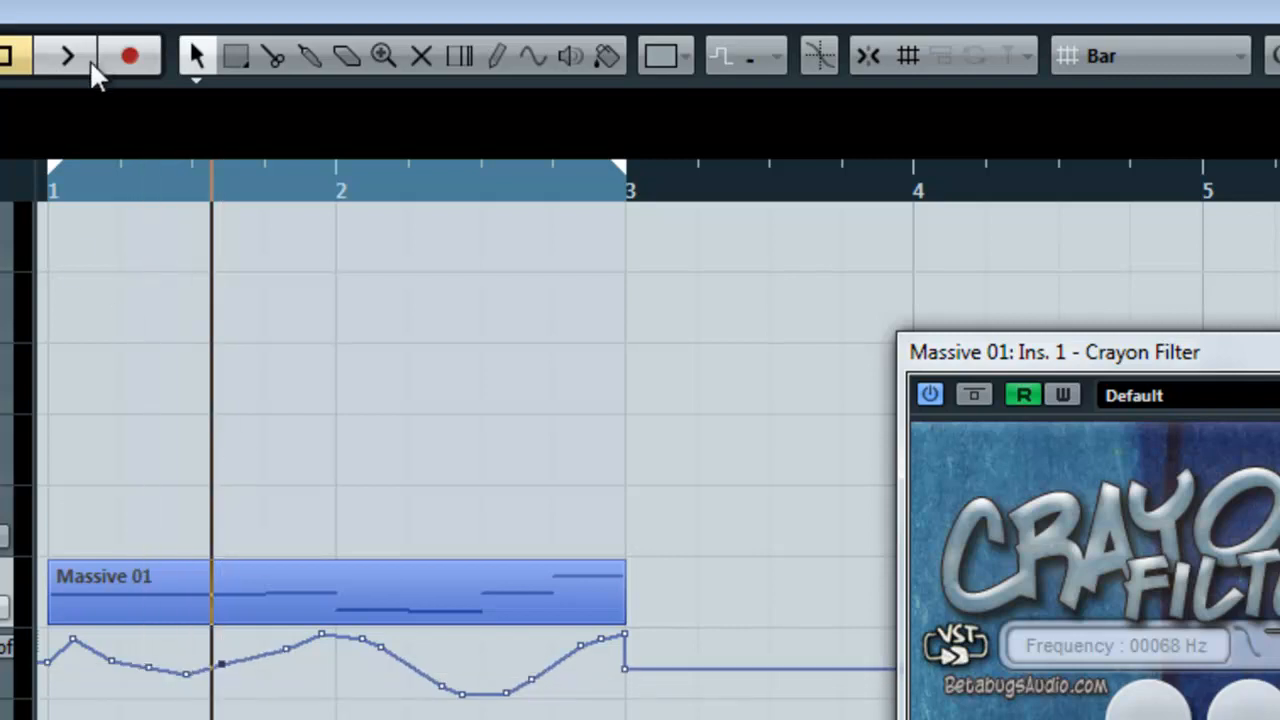
{"action": "left_click", "coordinate": [8, 56]}
{"action": "left_click", "coordinate": [67, 56]}
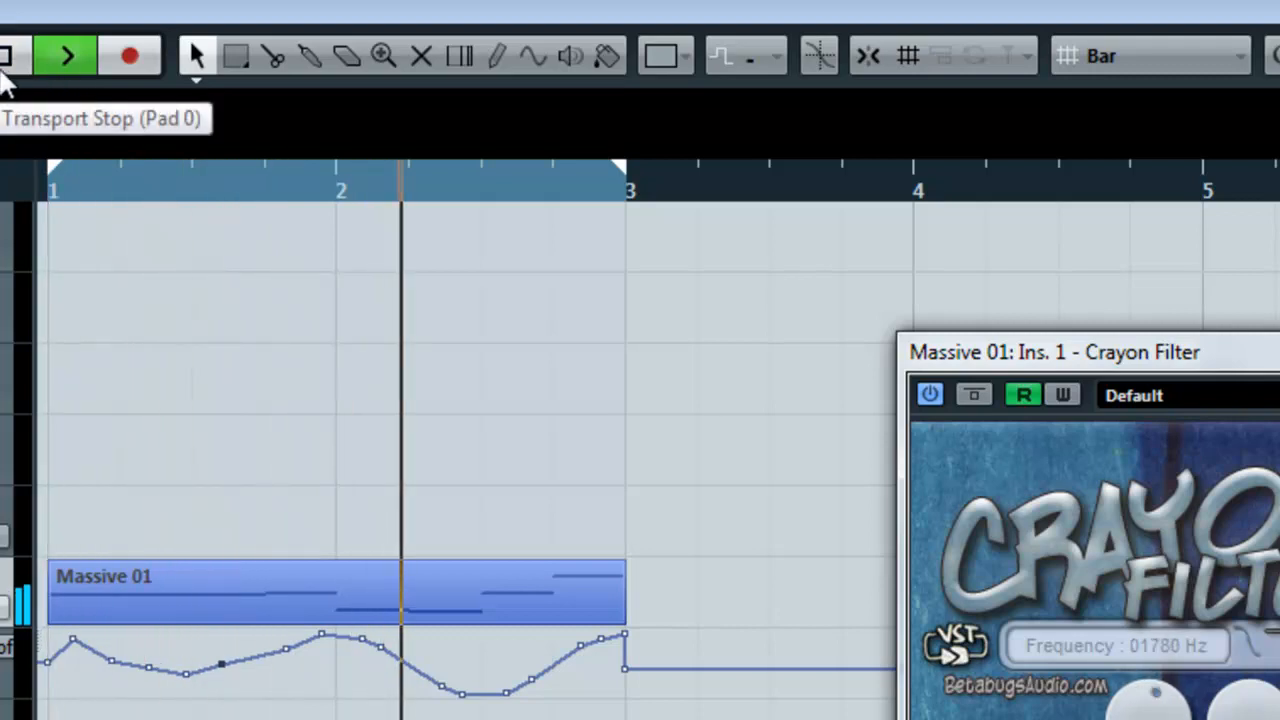
{"action": "left_click", "coordinate": [5, 58]}
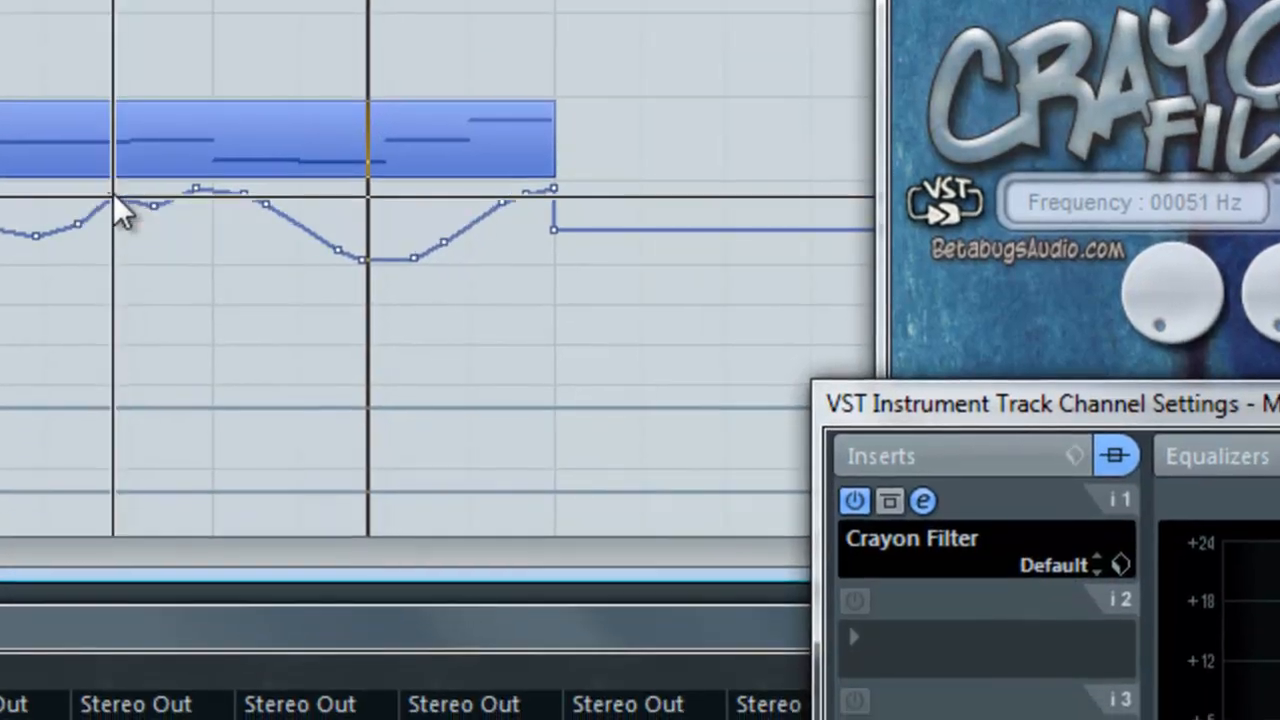
Step: Drag cutoff automation points in the second bar into sharp peaks and dips while the part plays
{"action": "left_click_drag", "start_coordinate": [113, 197], "coordinate": [130, 231]}
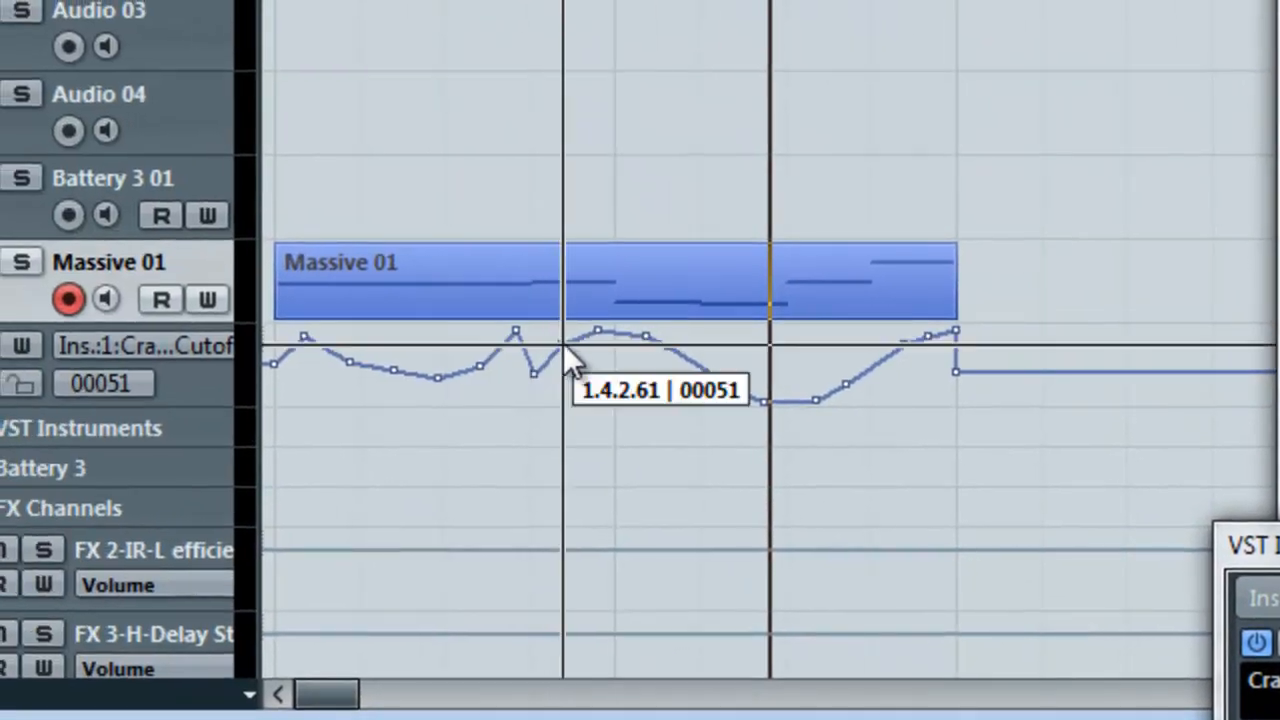
{"action": "mouse_move", "coordinate": [563, 343]}
{"action": "left_mouse_down"}
{"action": "mouse_move", "coordinate": [577, 333]}
{"action": "mouse_move", "coordinate": [585, 365]}
{"action": "mouse_move", "coordinate": [621, 333]}
{"action": "mouse_move", "coordinate": [667, 345]}
{"action": "mouse_move", "coordinate": [677, 383]}
{"action": "mouse_move", "coordinate": [695, 391]}
{"action": "mouse_move", "coordinate": [706, 334]}
{"action": "left_mouse_up"}
{"action": "mouse_move", "coordinate": [729, 387]}
{"action": "left_mouse_down"}
{"action": "mouse_move", "coordinate": [741, 380]}
{"action": "mouse_move", "coordinate": [729, 361]}
{"action": "mouse_move", "coordinate": [737, 380]}
{"action": "mouse_move", "coordinate": [757, 345]}
{"action": "mouse_move", "coordinate": [748, 330]}
{"action": "left_mouse_up"}
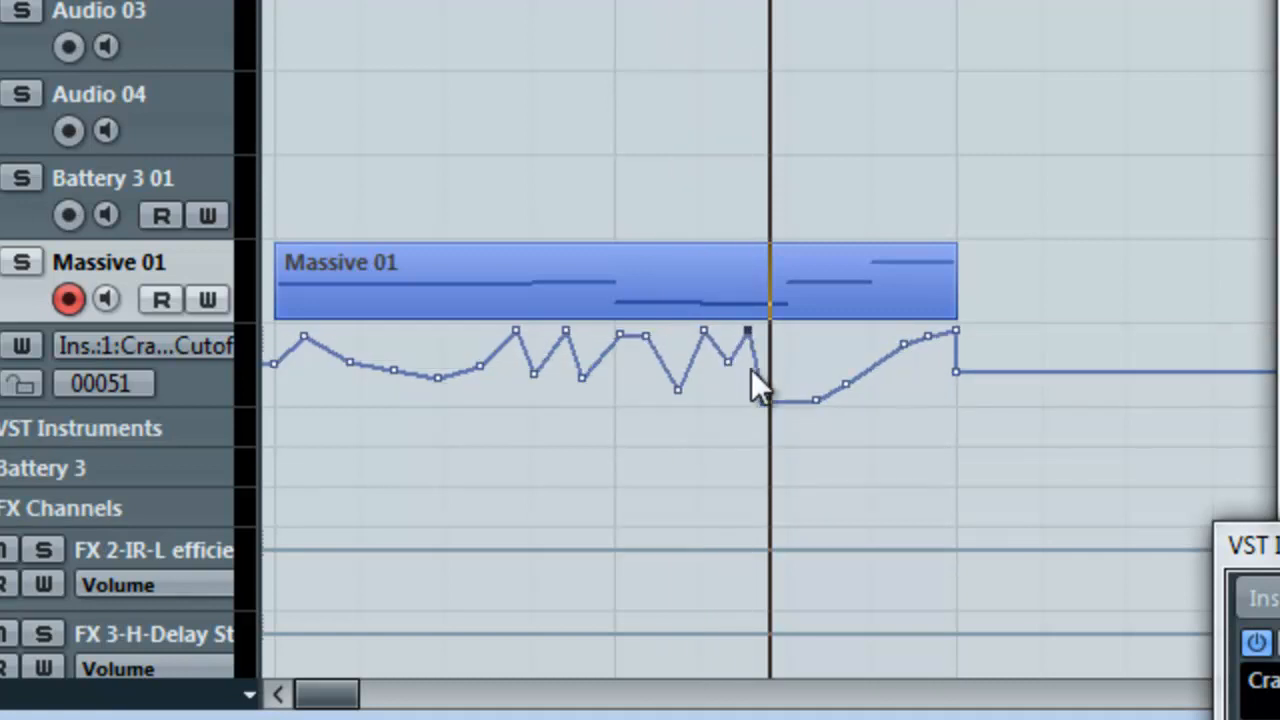
{"action": "left_click_drag", "start_coordinate": [763, 402], "coordinate": [774, 361]}
{"action": "left_click_drag", "start_coordinate": [816, 399], "coordinate": [815, 367]}
{"action": "key", "text": "space"}
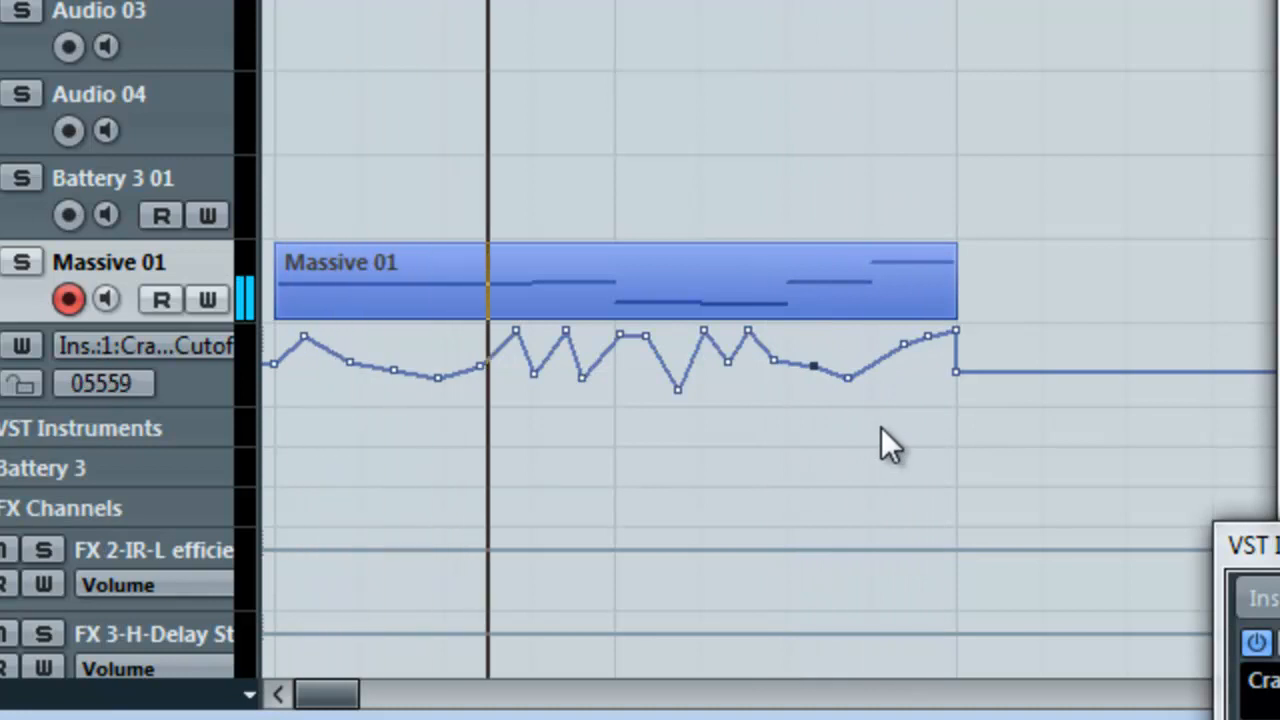
{"action": "left_click_drag", "start_coordinate": [705, 331], "coordinate": [683, 400]}
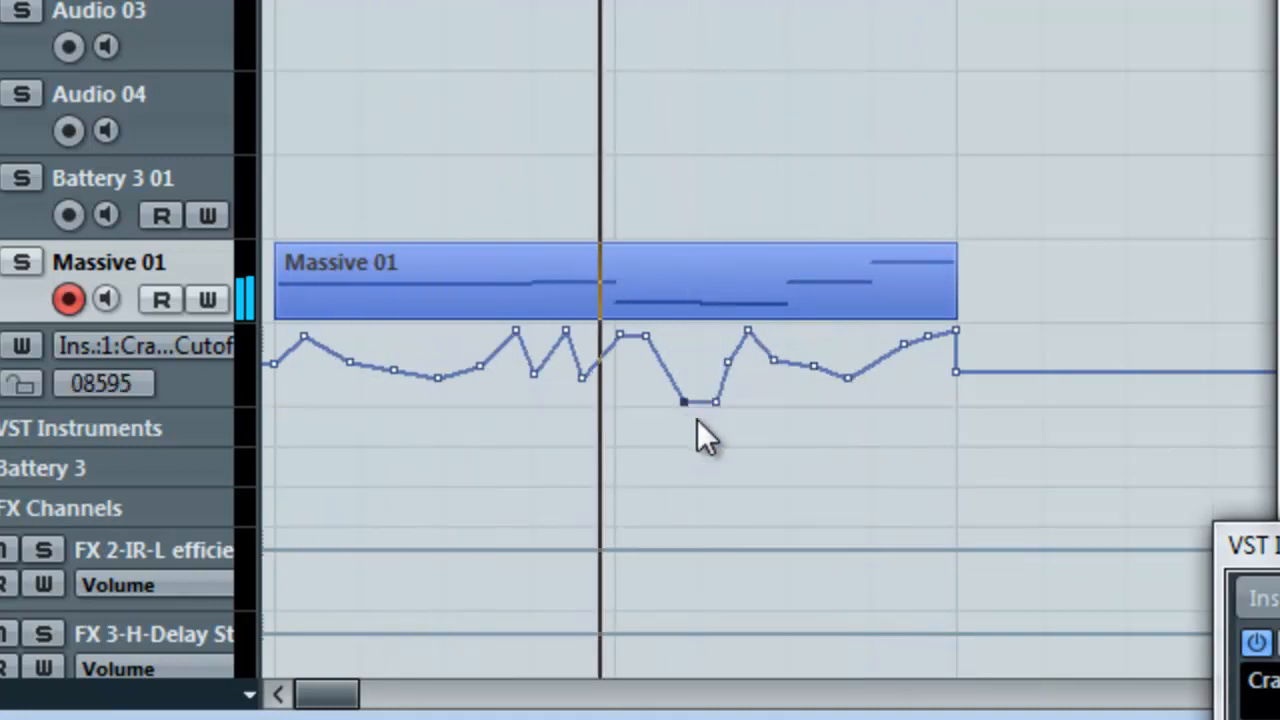
{"action": "left_click_drag", "start_coordinate": [647, 349], "coordinate": [599, 345]}
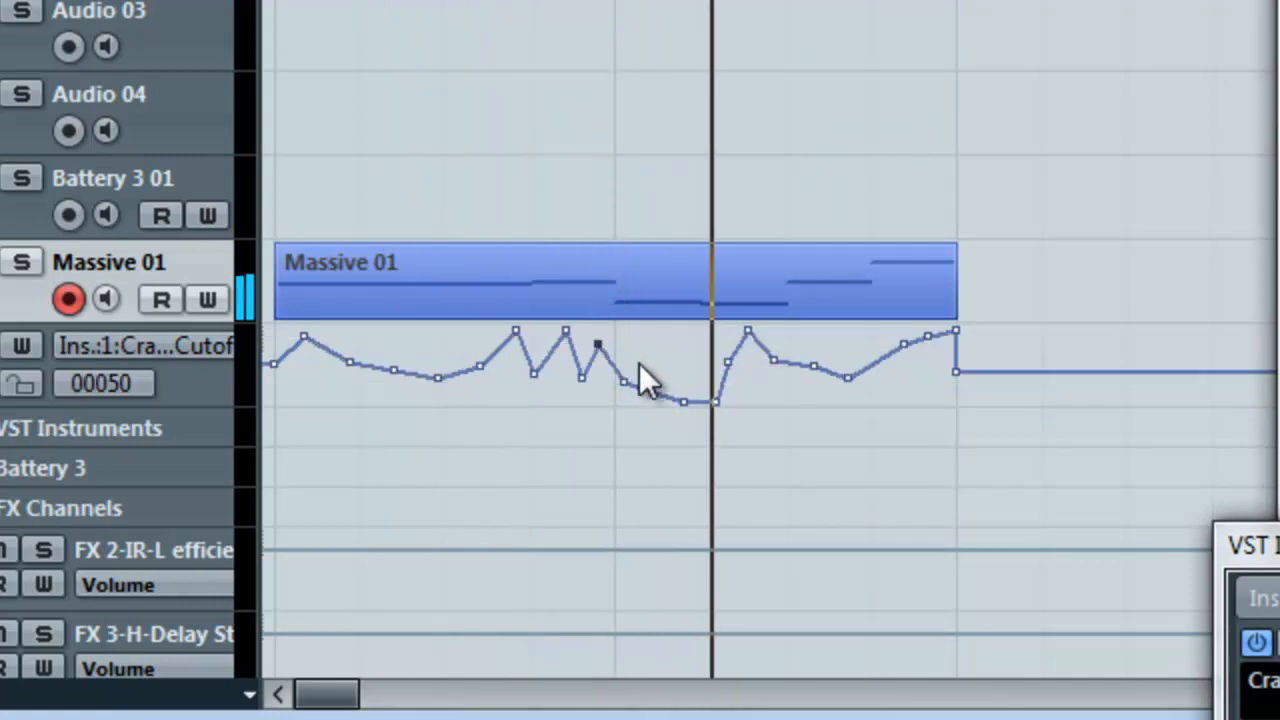
{"action": "left_click_drag", "start_coordinate": [683, 399], "coordinate": [680, 331]}
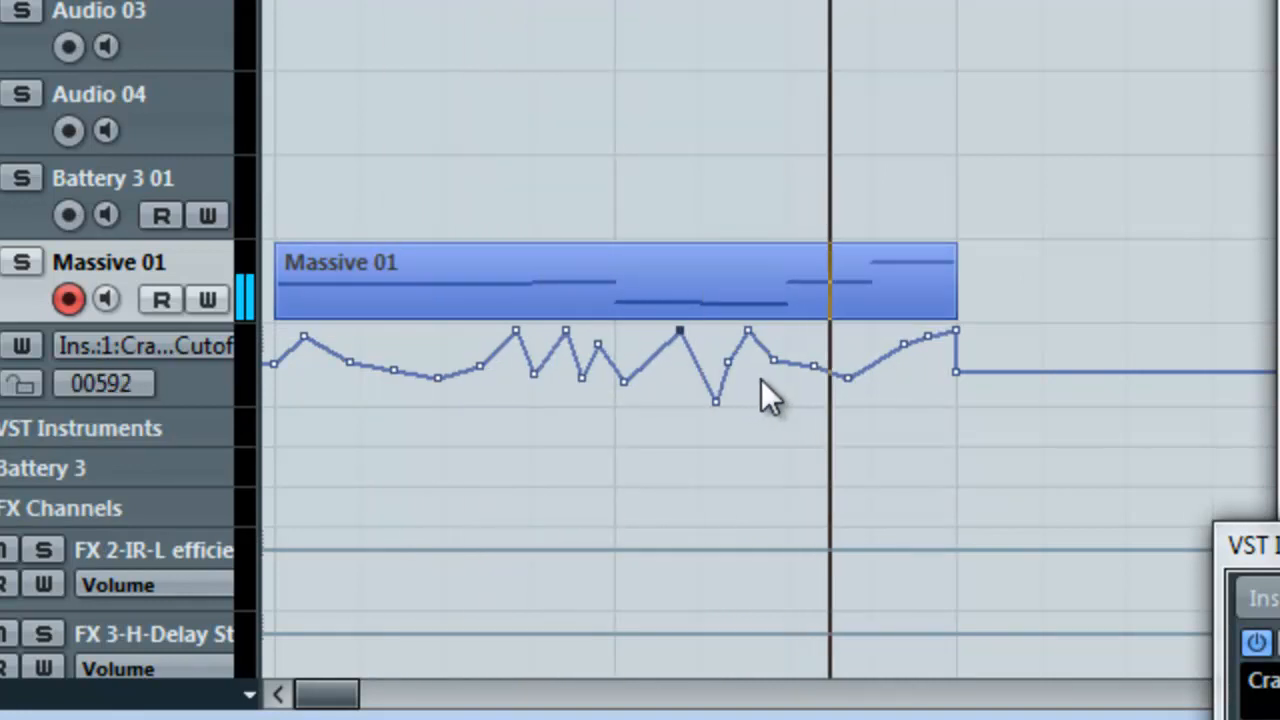
{"action": "left_click_drag", "start_coordinate": [718, 405], "coordinate": [716, 365]}
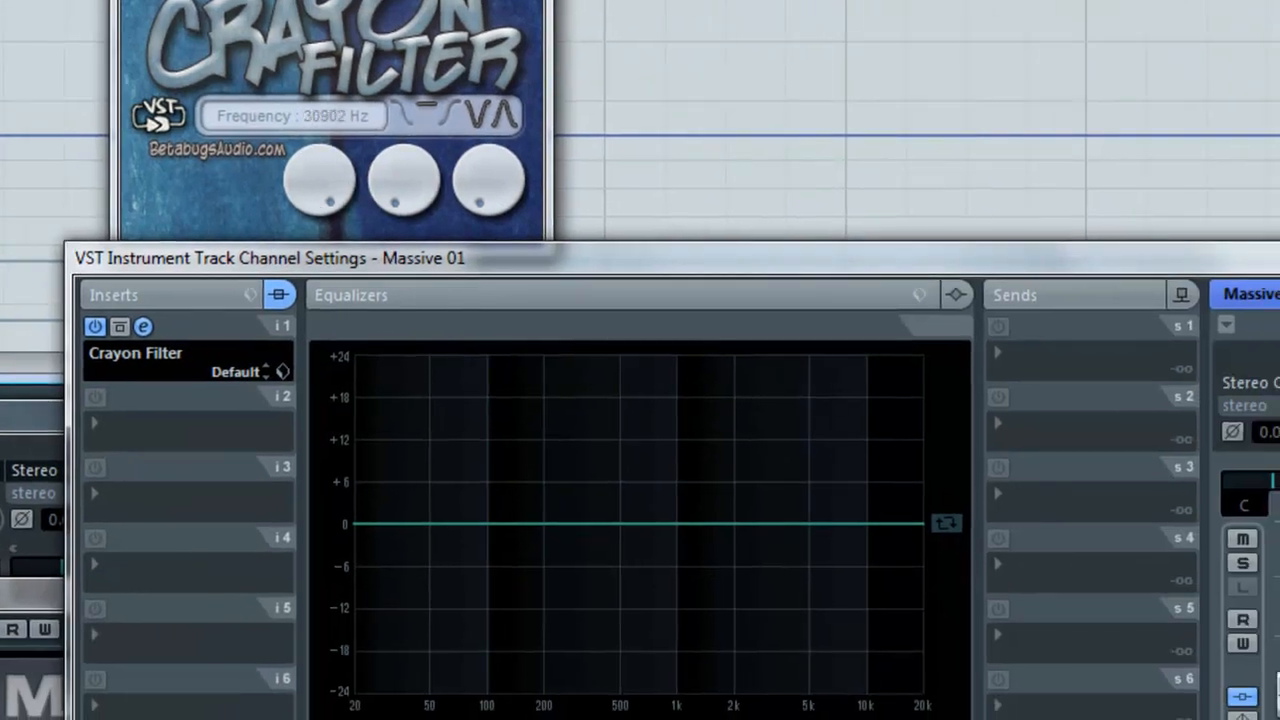
Step: Shape EQ bands 1 and 2 on the Massive 01 channel into a low cut around 100 Hz and a narrow dip near 300 Hz
{"action": "left_click_drag", "start_coordinate": [490, 258], "coordinate": [420, 51]}
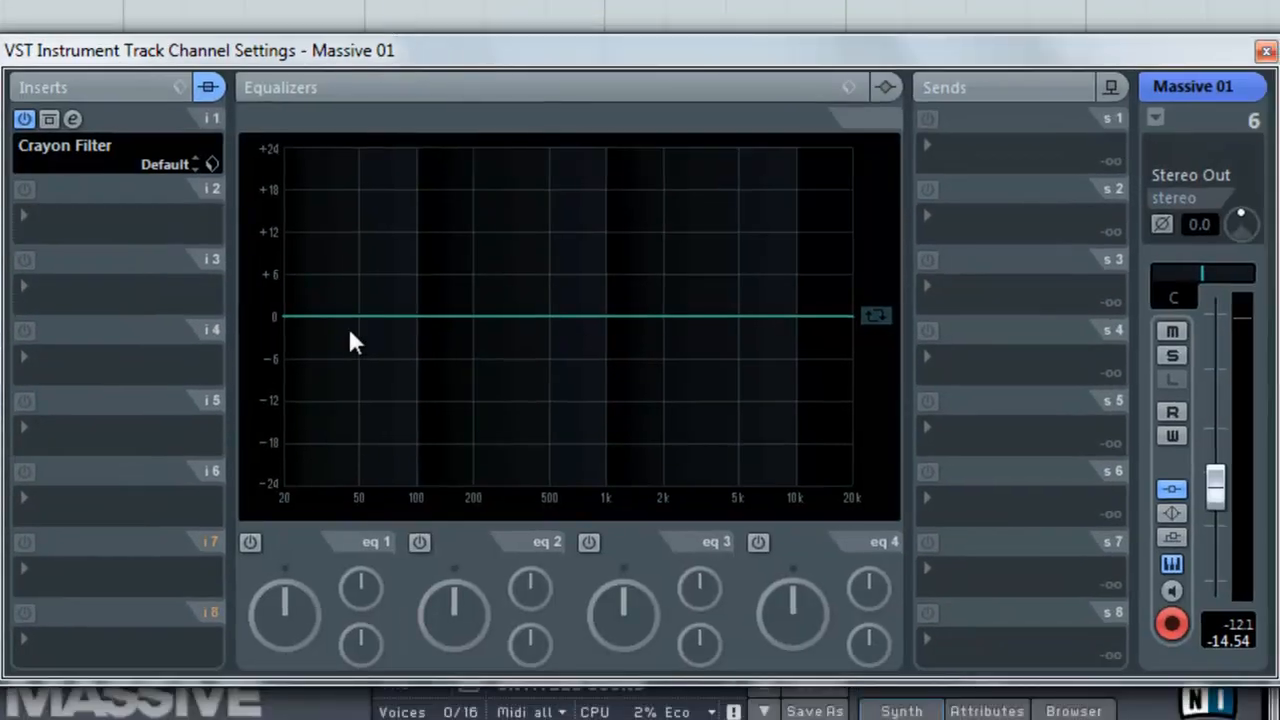
{"action": "left_click_drag", "start_coordinate": [352, 346], "coordinate": [417, 363]}
{"action": "left_click_drag", "start_coordinate": [549, 320], "coordinate": [553, 376]}
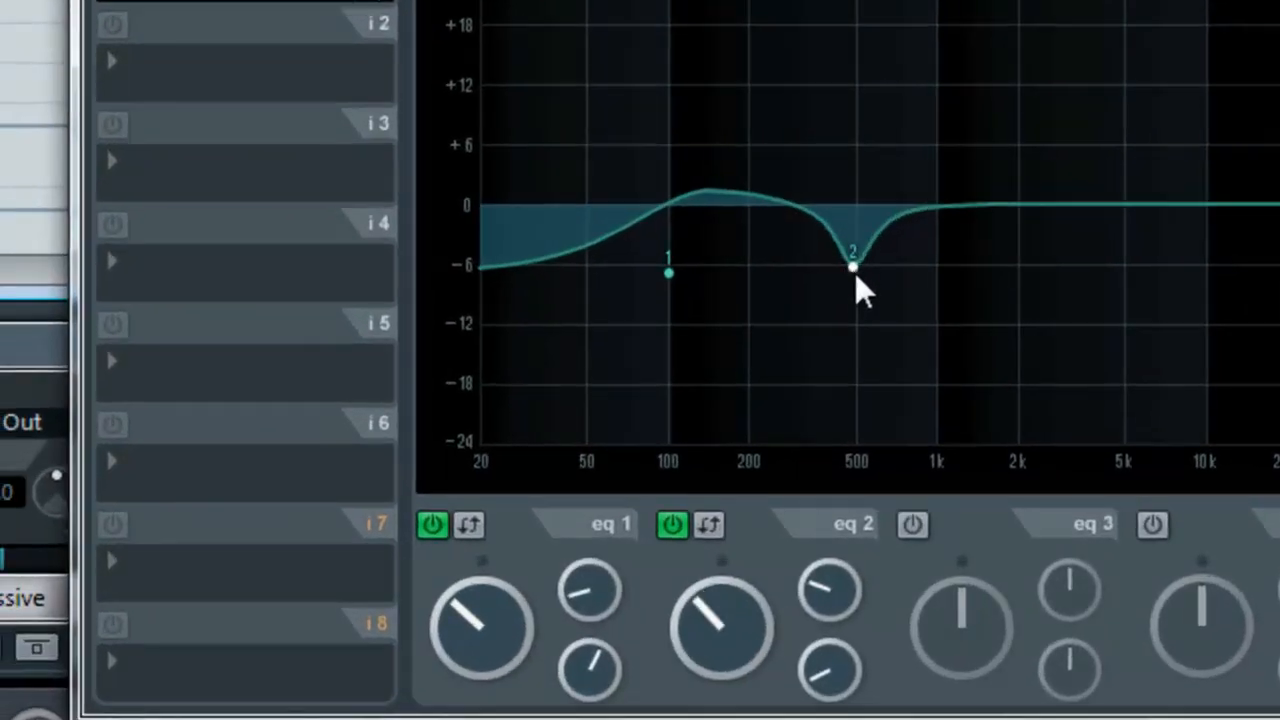
{"action": "left_click_drag", "start_coordinate": [855, 273], "coordinate": [801, 302]}
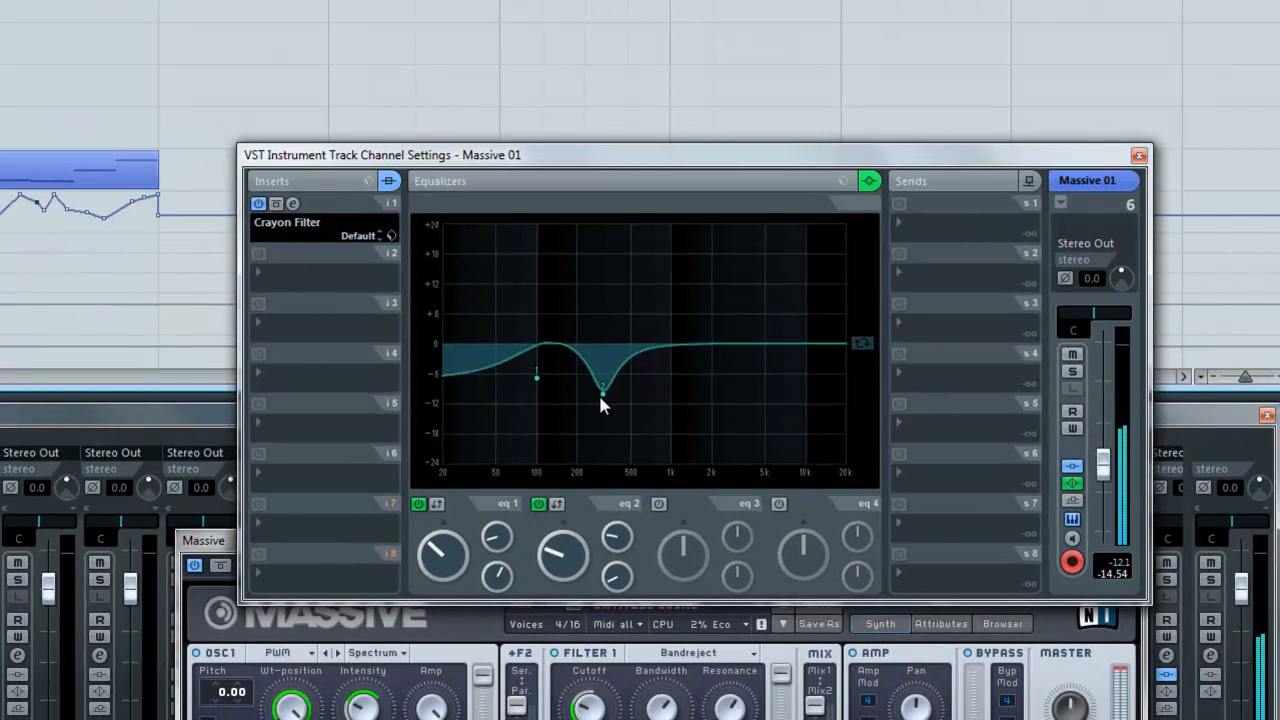
{"action": "left_click_drag", "start_coordinate": [600, 393], "coordinate": [608, 330]}
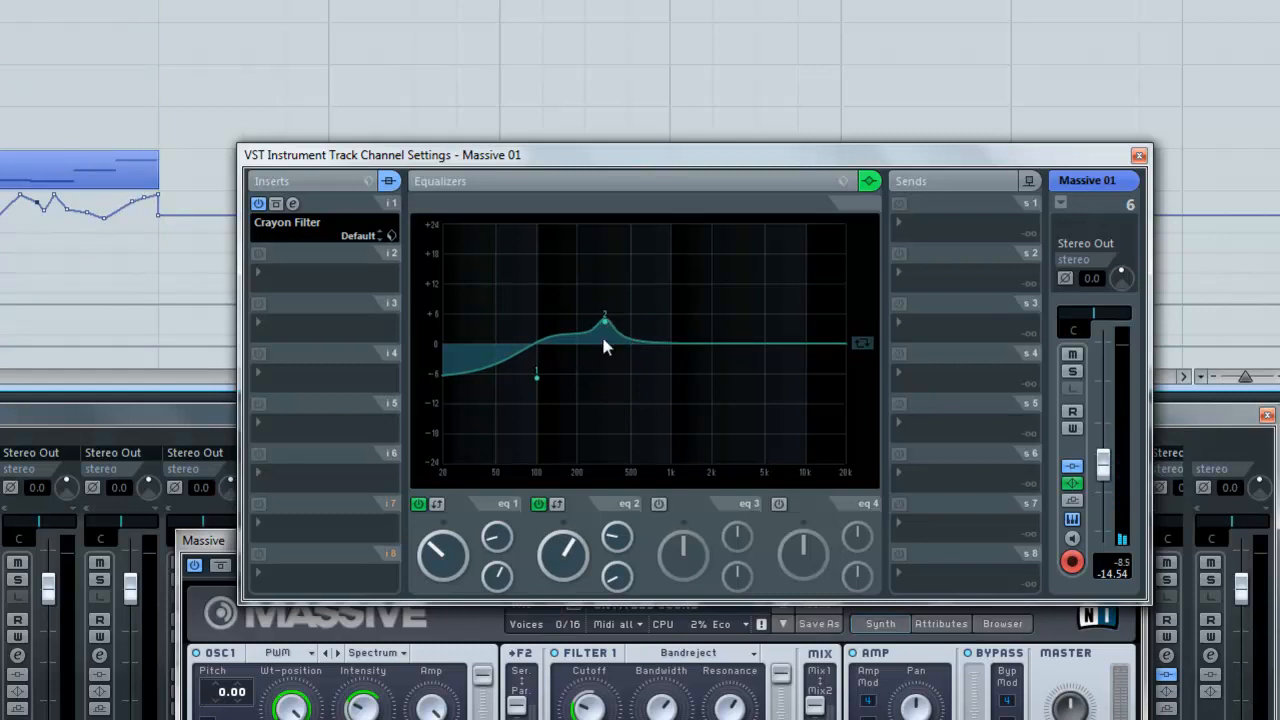
{"action": "left_click_drag", "start_coordinate": [605, 321], "coordinate": [606, 381]}
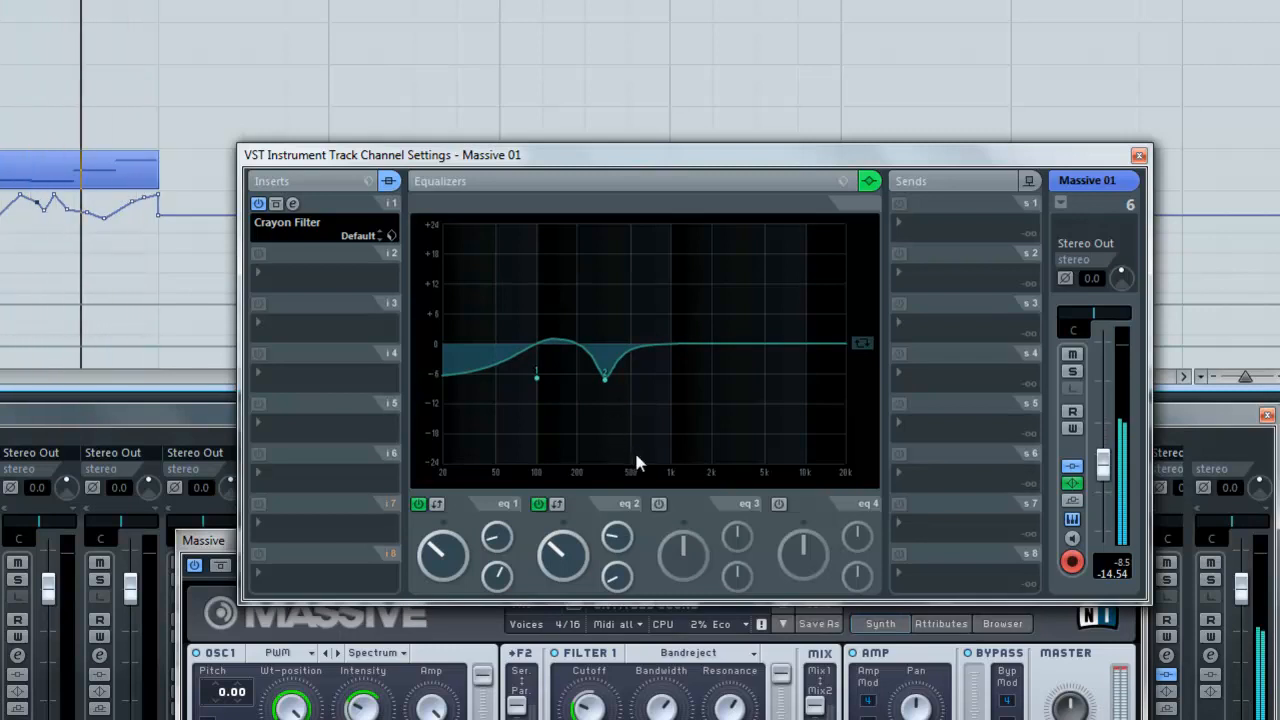
{"action": "key", "text": "space"}
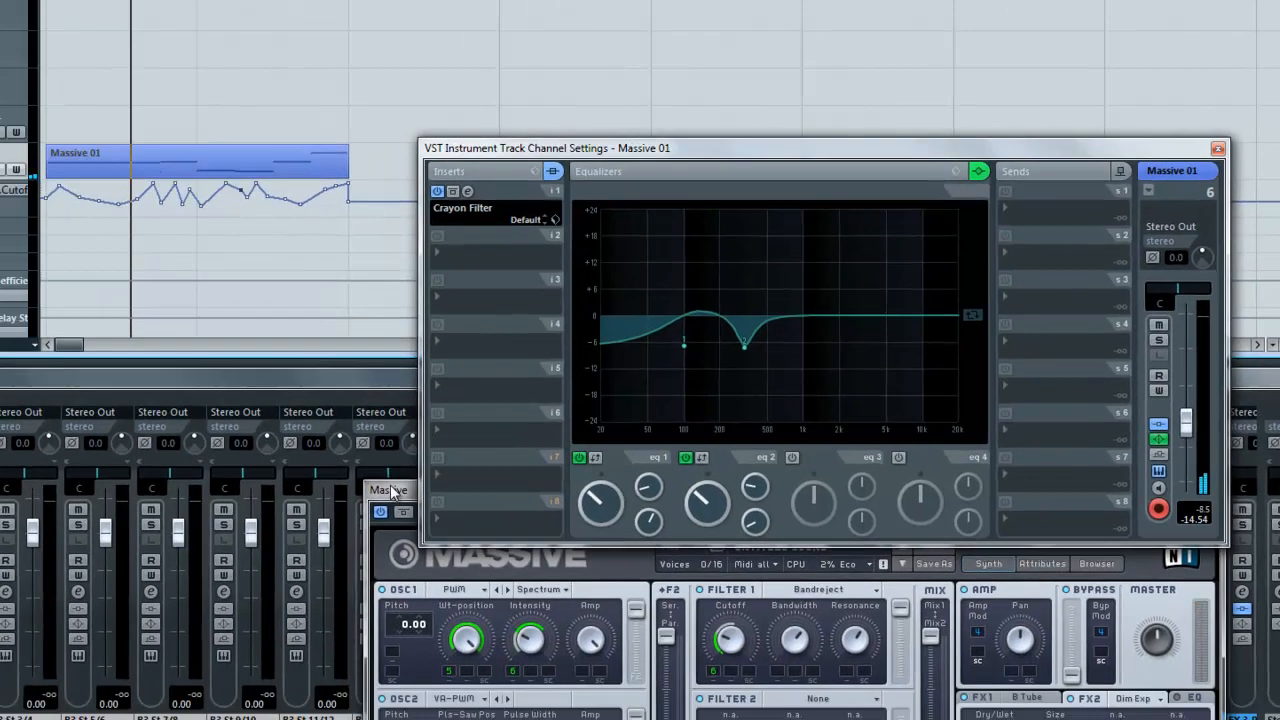
{"action": "left_click_drag", "start_coordinate": [208, 541], "coordinate": [76, 518]}
{"action": "left_click_drag", "start_coordinate": [370, 450], "coordinate": [52, 380]}
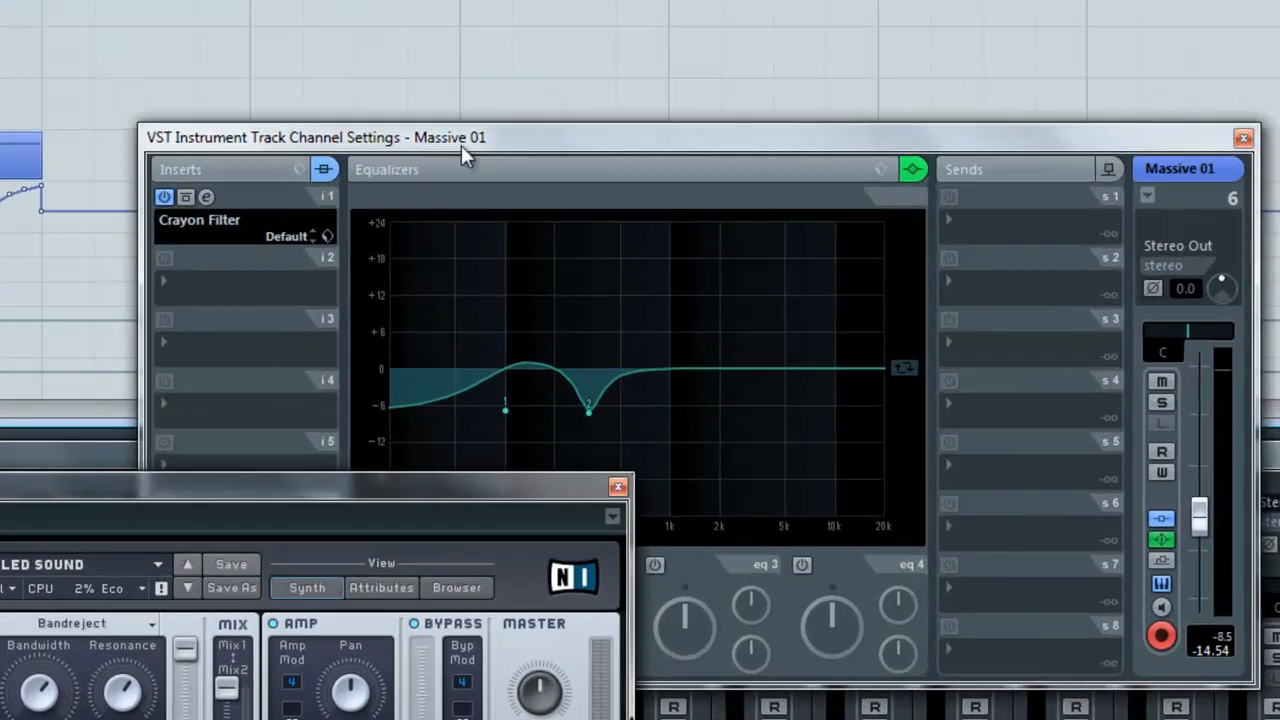
{"action": "left_click_drag", "start_coordinate": [727, 142], "coordinate": [743, 94]}
{"action": "left_click_drag", "start_coordinate": [380, 55], "coordinate": [381, 53]}
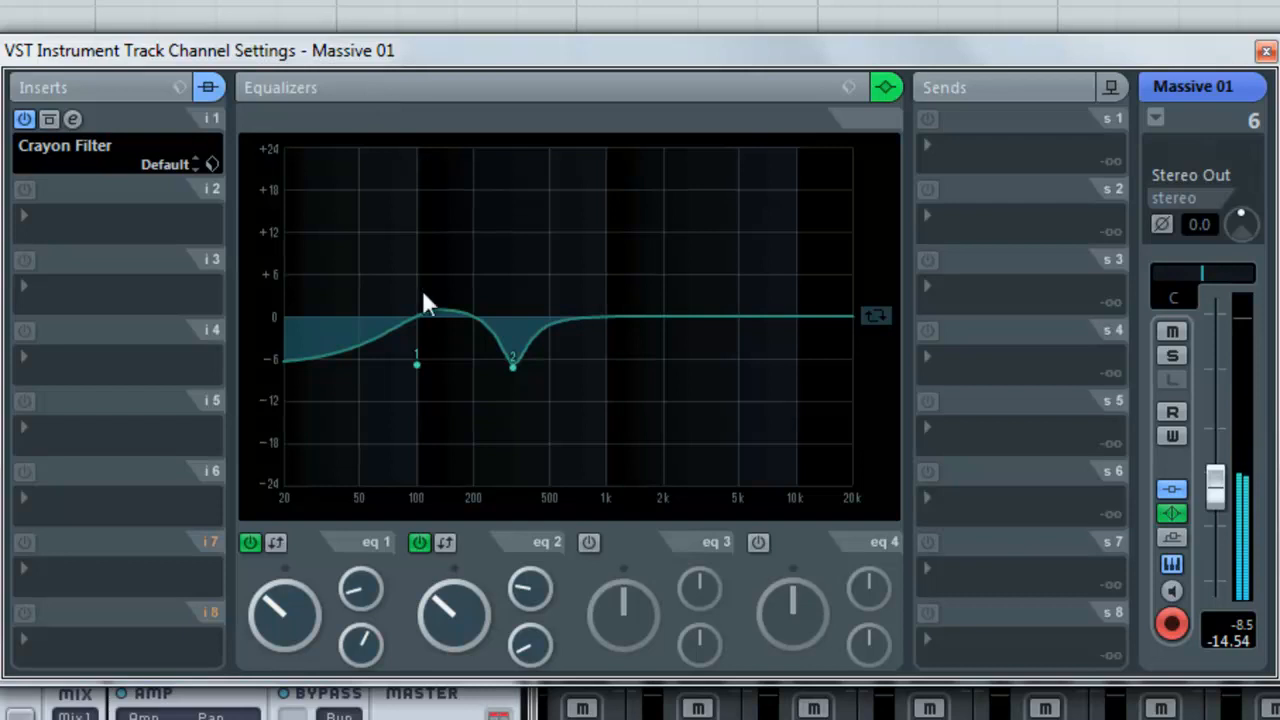
Step: Route the first send of the Massive 01 channel to FX 3-REVerence, enable it, and raise its level to about 1.33
{"action": "left_click", "coordinate": [926, 142]}
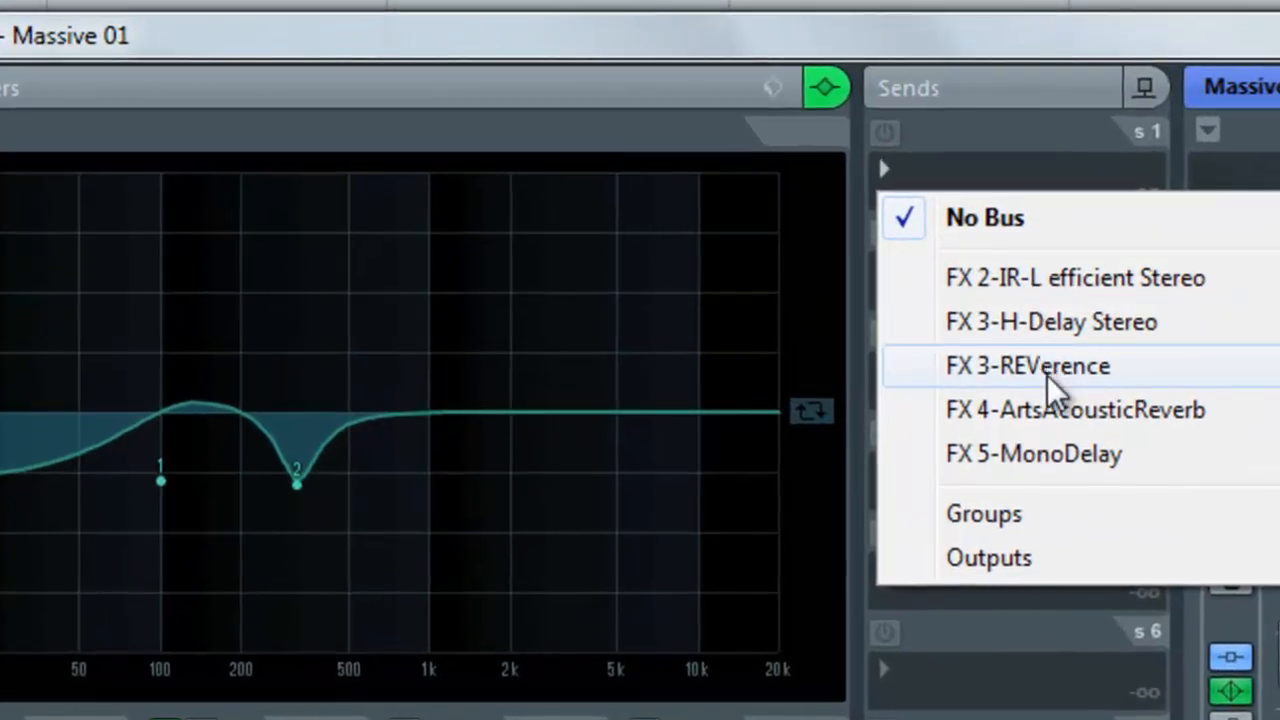
{"action": "left_click", "coordinate": [1047, 375]}
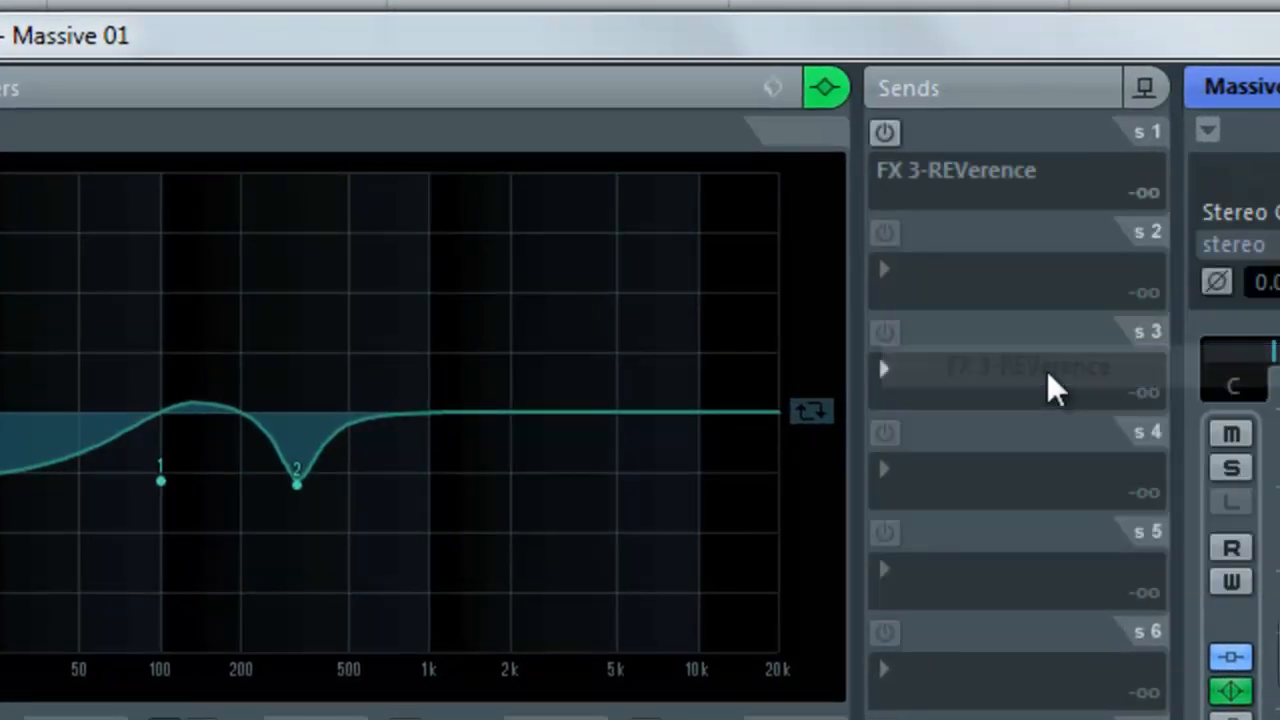
{"action": "left_click", "coordinate": [886, 134]}
{"action": "left_click", "coordinate": [935, 209]}
{"action": "left_click_drag", "start_coordinate": [944, 228], "coordinate": [973, 223]}
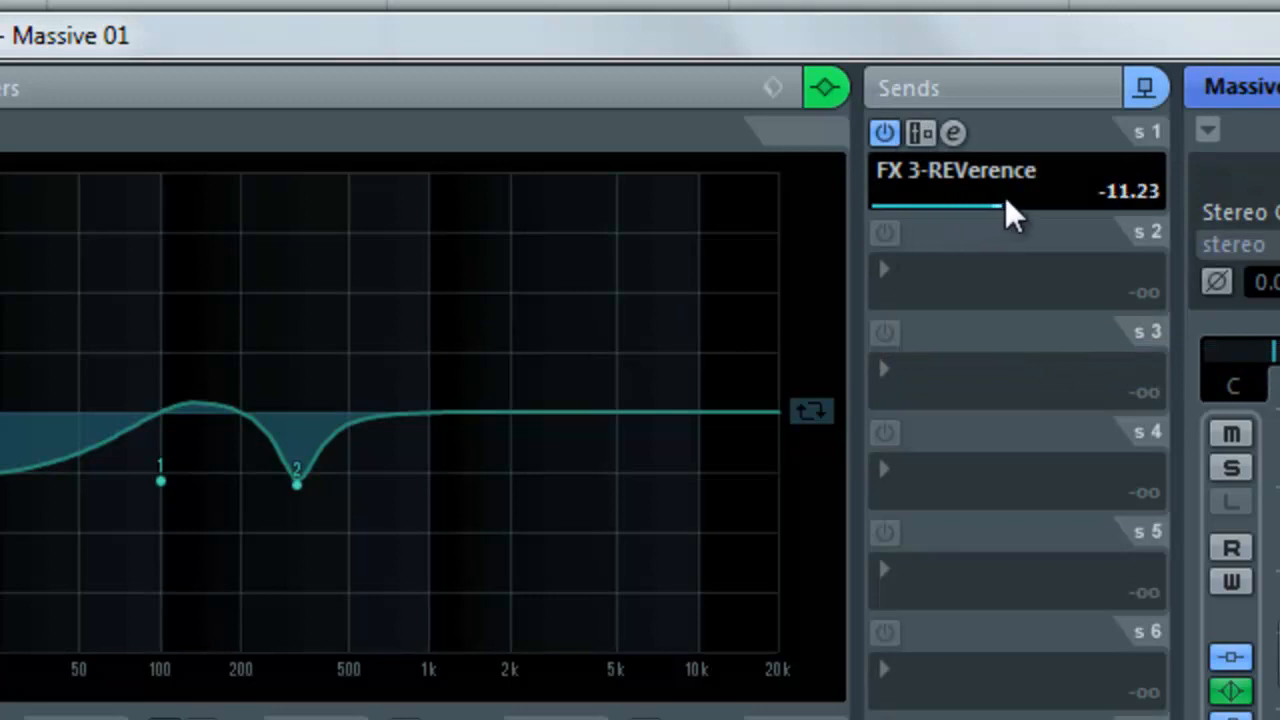
{"action": "left_click_drag", "start_coordinate": [1074, 208], "coordinate": [1110, 205]}
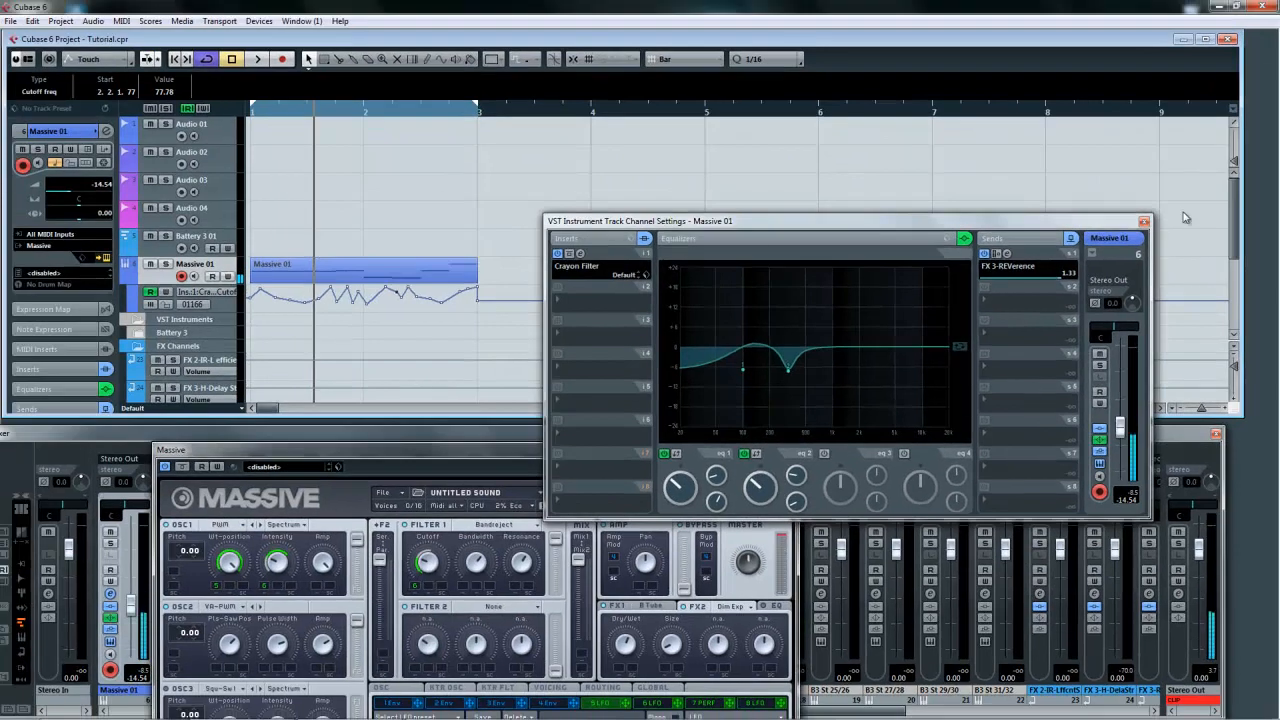
Step: Redraw the cutoff automation in the Massive 01 part and move its points into a smoother curve, auditioning the result
{"action": "left_click", "coordinate": [1145, 221]}
{"action": "right_click", "coordinate": [276, 304]}
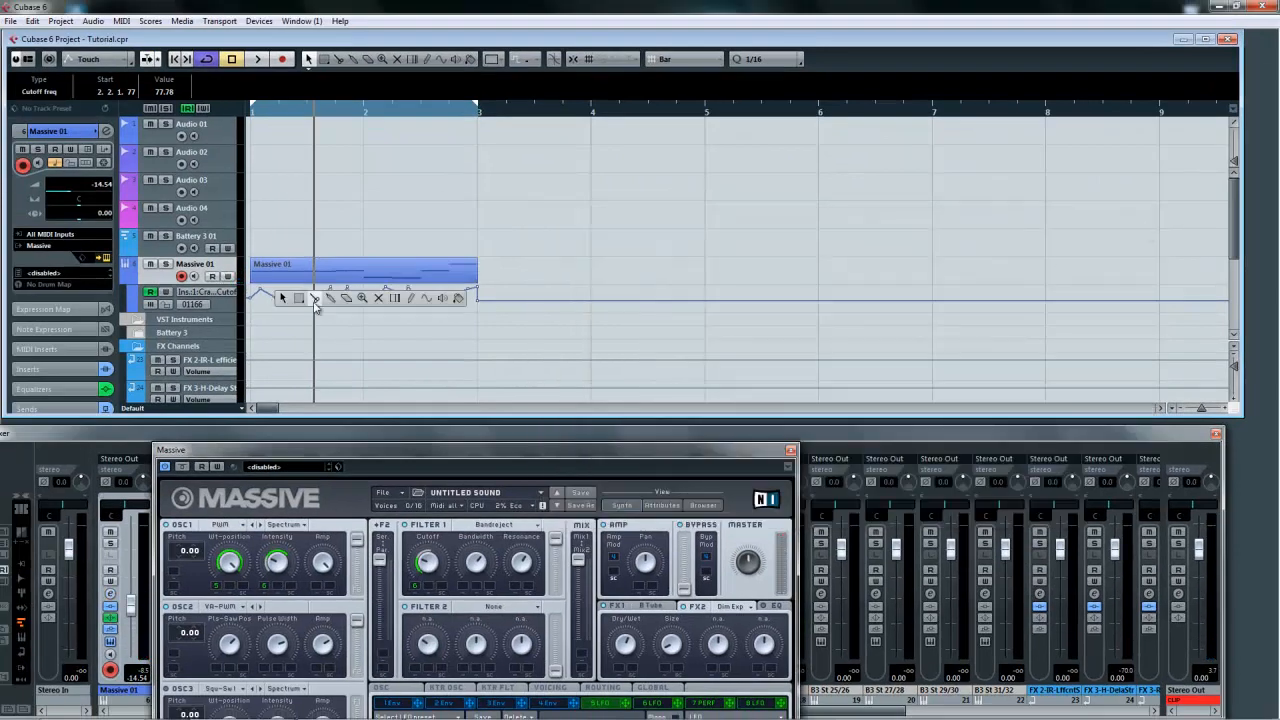
{"action": "left_click", "coordinate": [343, 303]}
{"action": "mouse_move", "coordinate": [271, 292]}
{"action": "left_mouse_down"}
{"action": "mouse_move", "coordinate": [478, 309]}
{"action": "mouse_move", "coordinate": [445, 297]}
{"action": "left_mouse_up"}
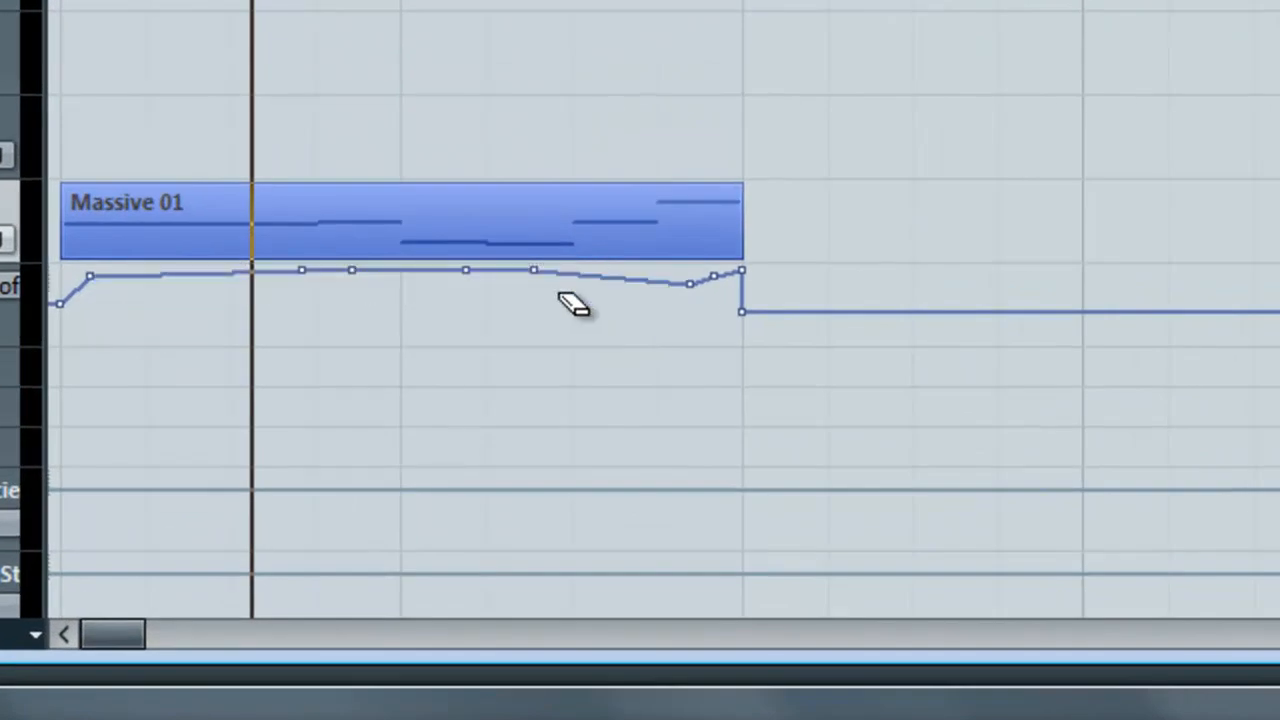
{"action": "key", "text": "1"}
{"action": "left_click_drag", "start_coordinate": [90, 275], "coordinate": [112, 276]}
{"action": "left_click_drag", "start_coordinate": [302, 270], "coordinate": [328, 342]}
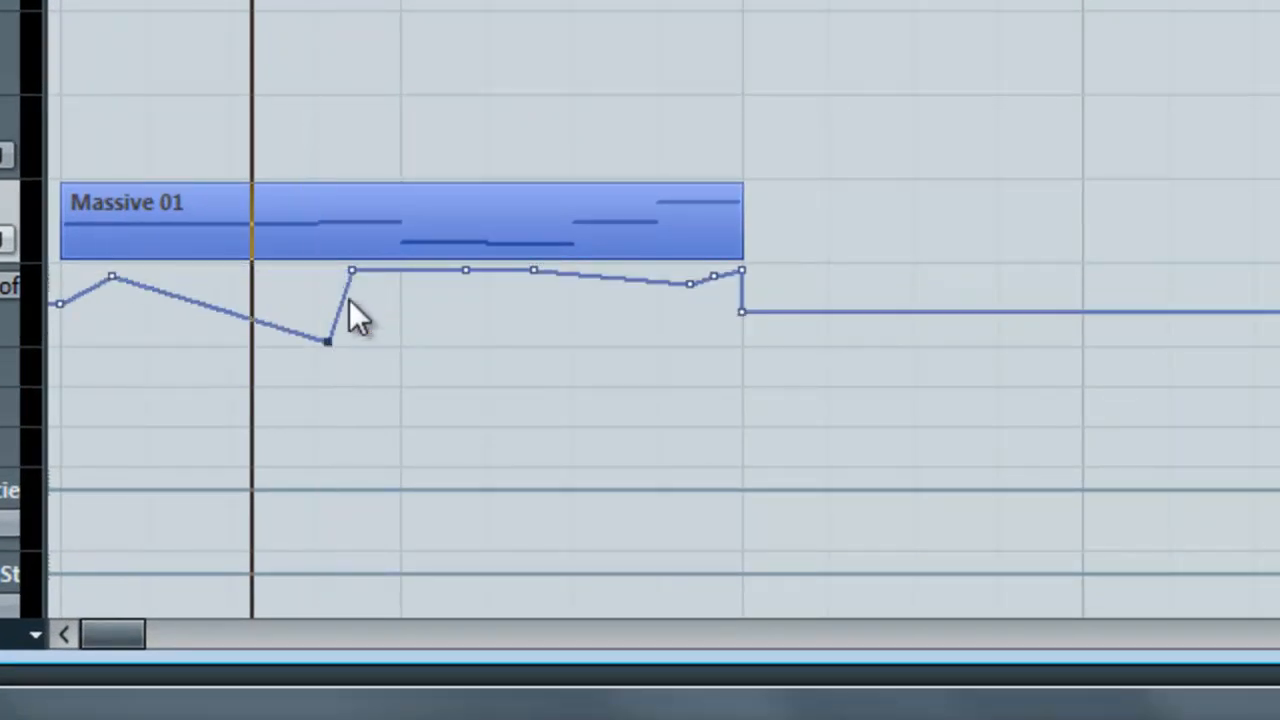
{"action": "left_click_drag", "start_coordinate": [351, 272], "coordinate": [521, 291]}
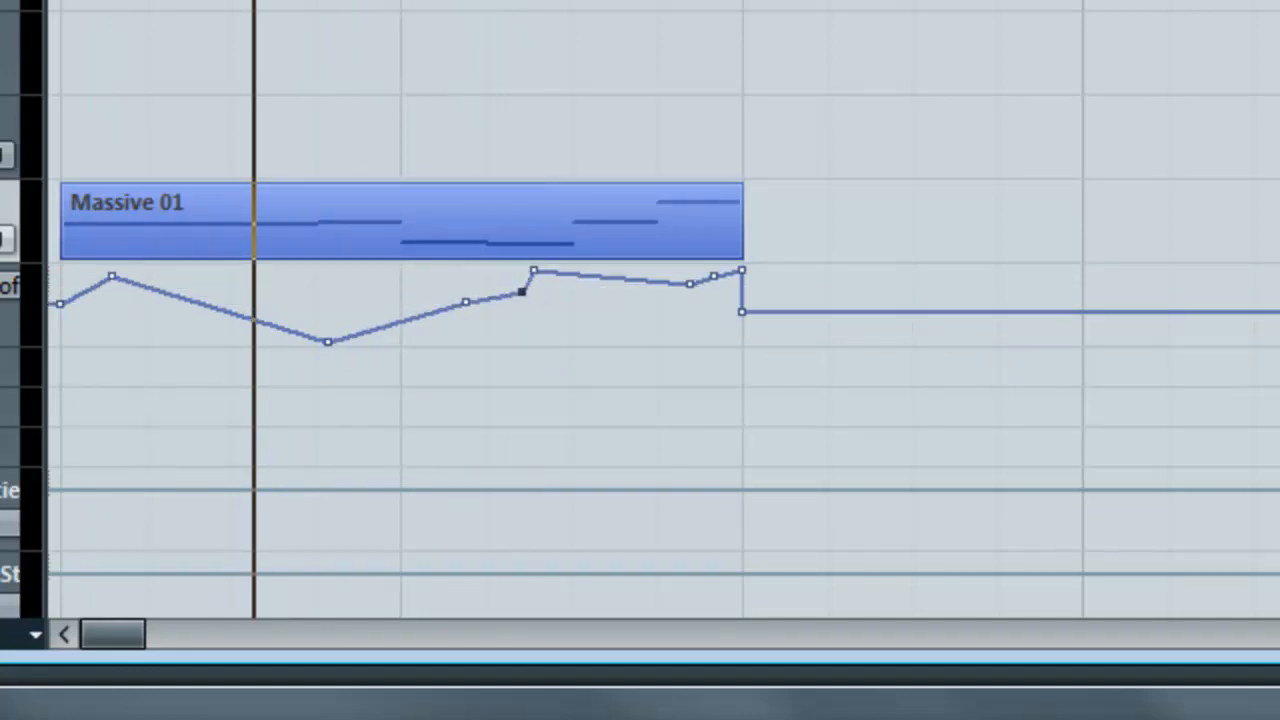
{"action": "key", "text": "space"}
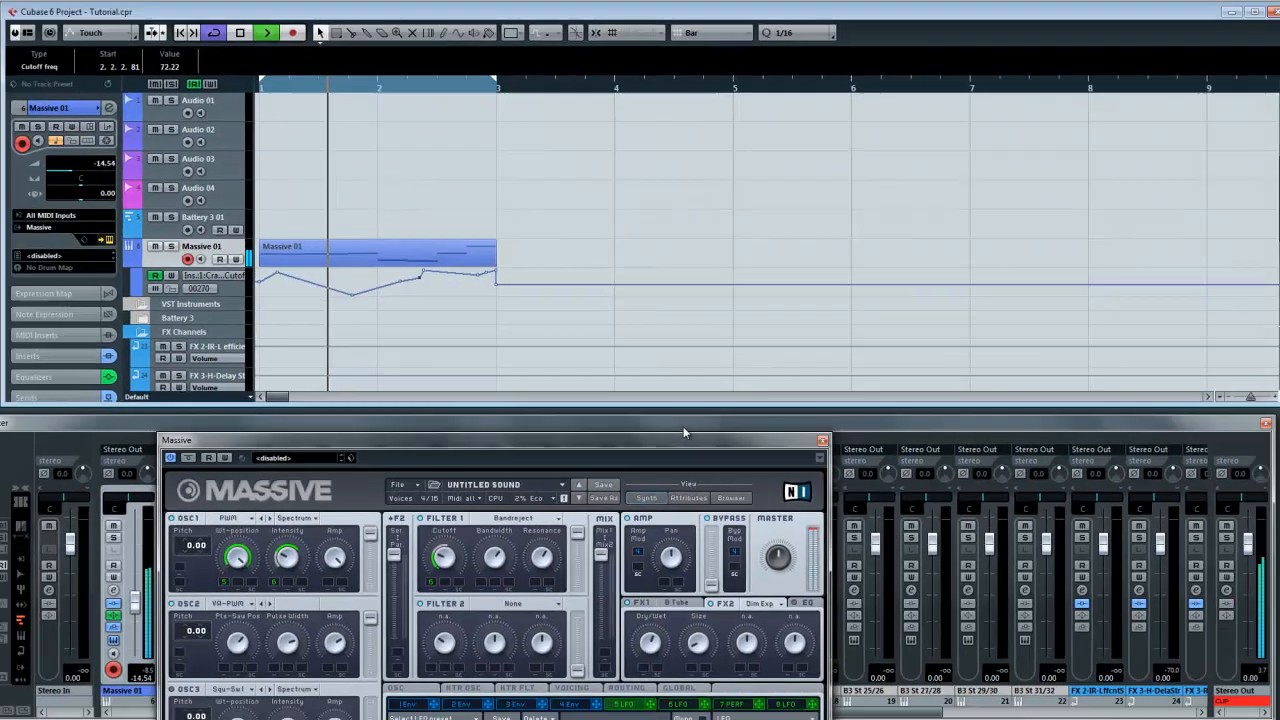
Step: Adjust the Wt-position knob of OSC1 in Massive and audition the sound
{"action": "left_click", "coordinate": [682, 426]}
{"action": "left_click_drag", "start_coordinate": [692, 429], "coordinate": [1100, 184]}
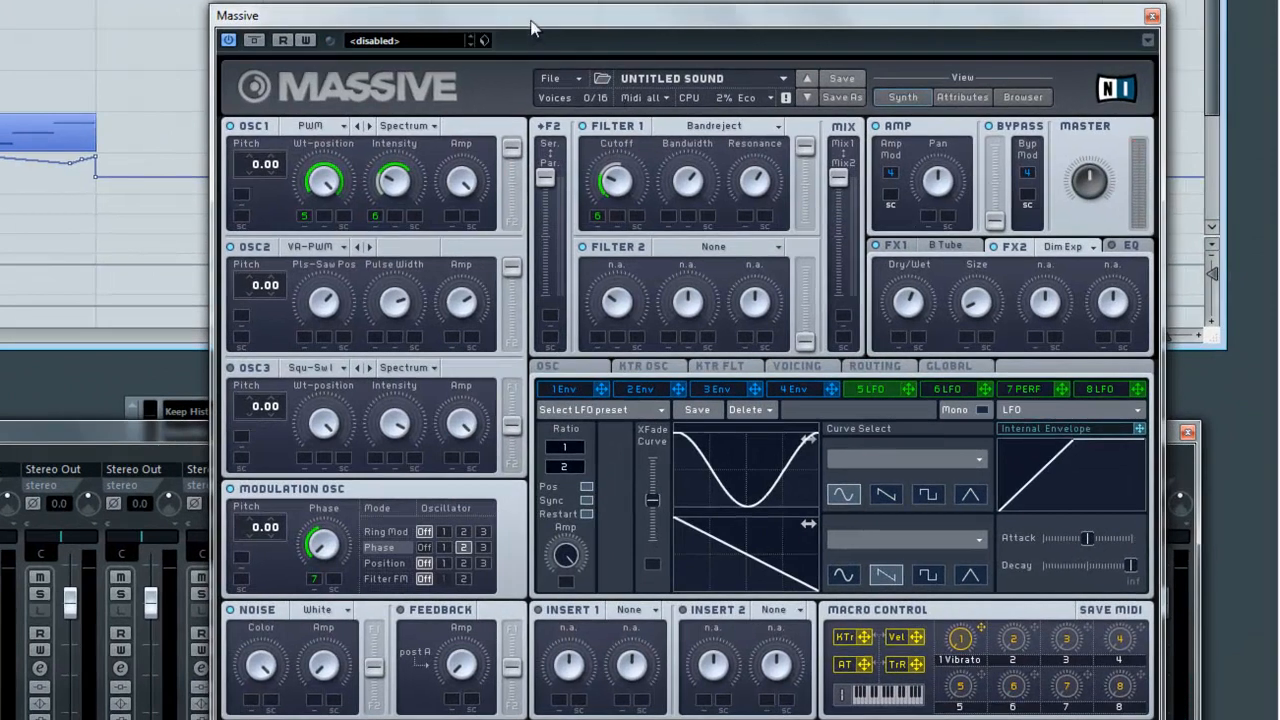
{"action": "left_click_drag", "start_coordinate": [531, 28], "coordinate": [520, 20]}
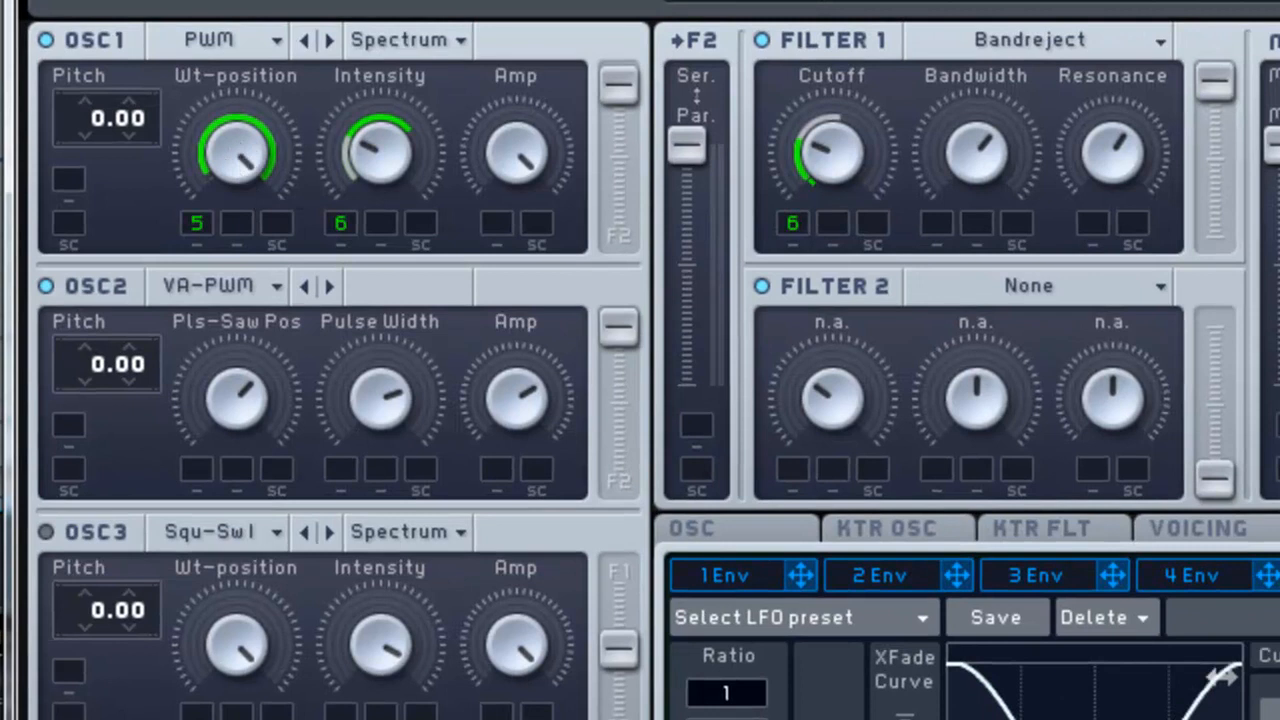
{"action": "left_click_drag", "start_coordinate": [235, 165], "coordinate": [246, 304]}
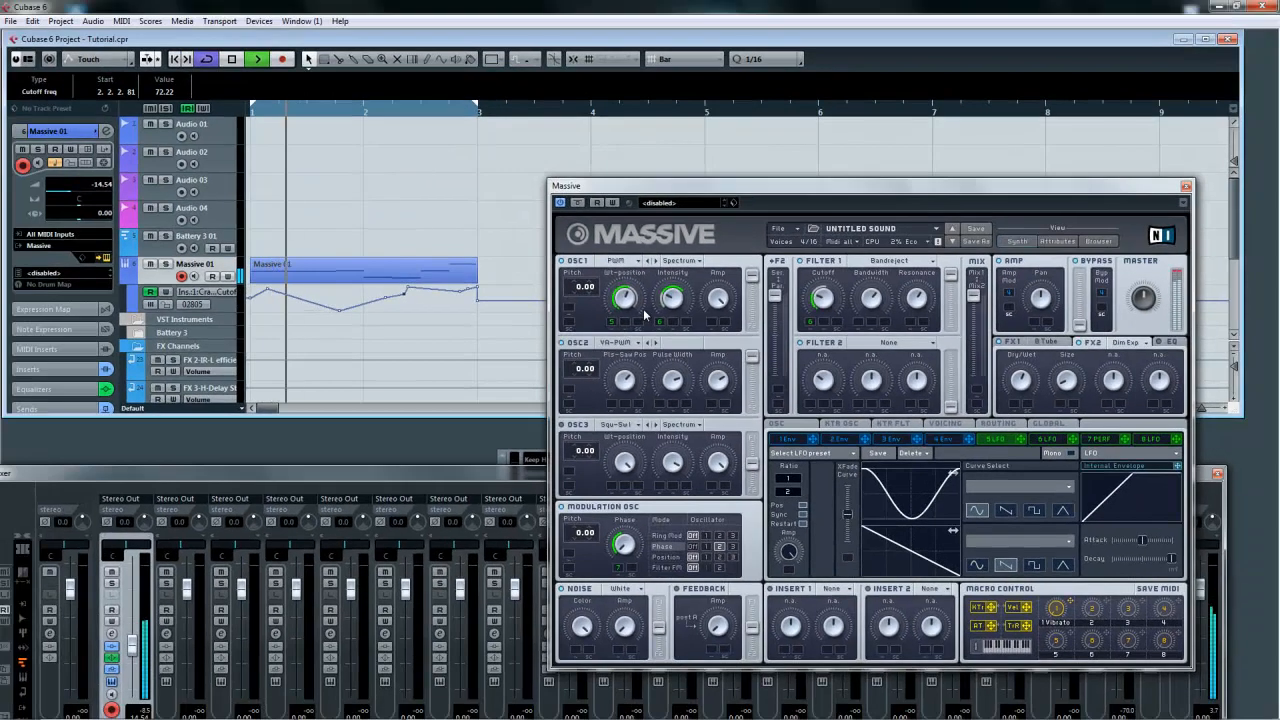
{"action": "key", "text": "space"}
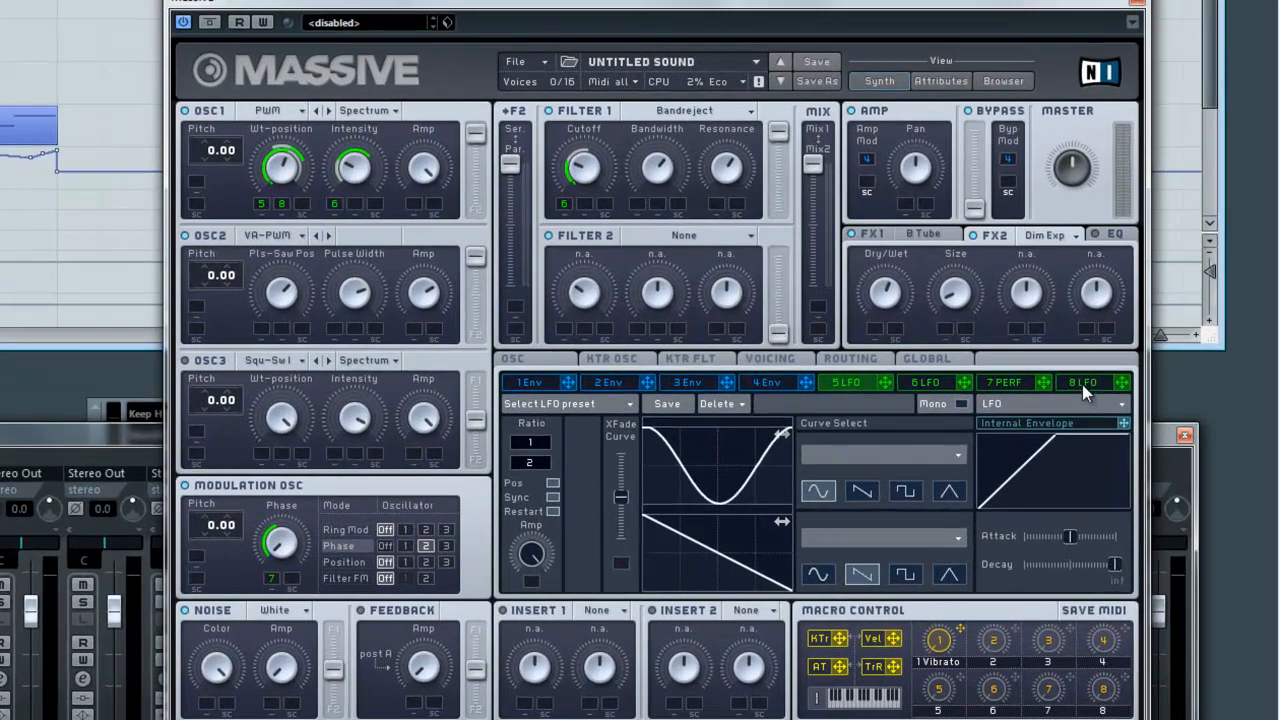
Step: Assign LFO 8 as a modulation source to OSC1's Wt-position and play the part
{"action": "left_click", "coordinate": [1149, 439]}
{"action": "left_click", "coordinate": [548, 499]}
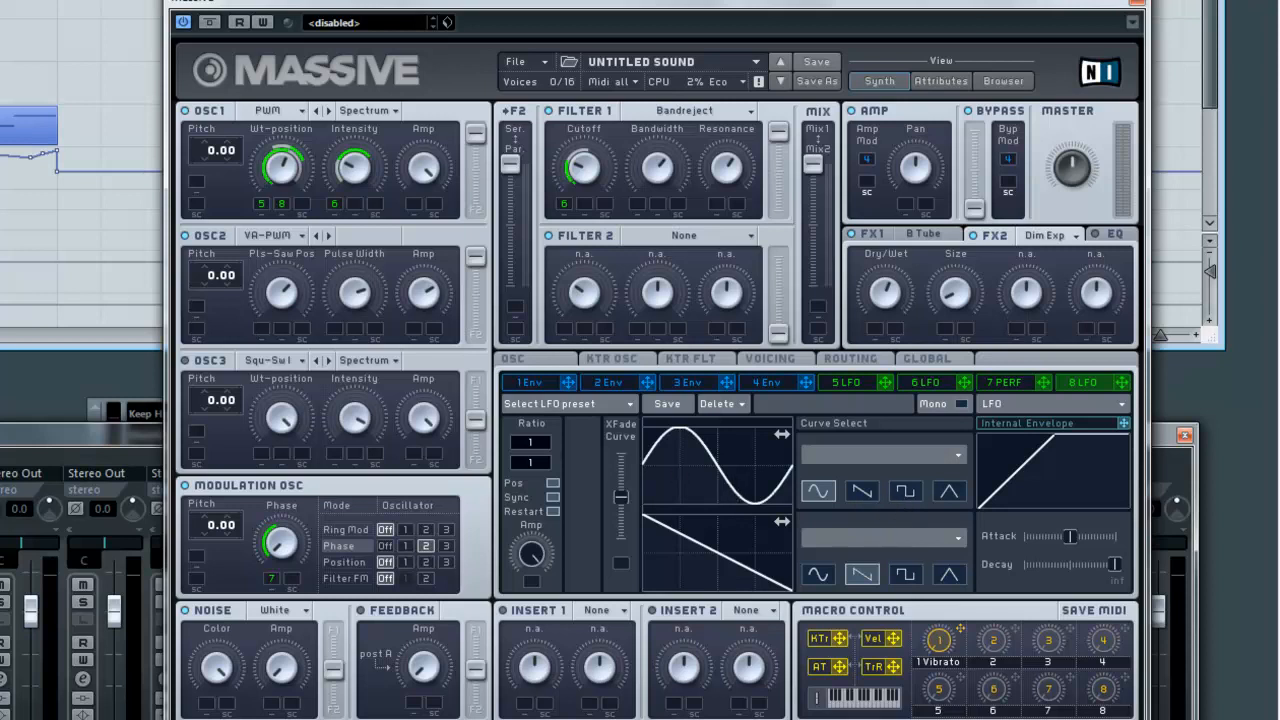
{"action": "key", "text": "space"}
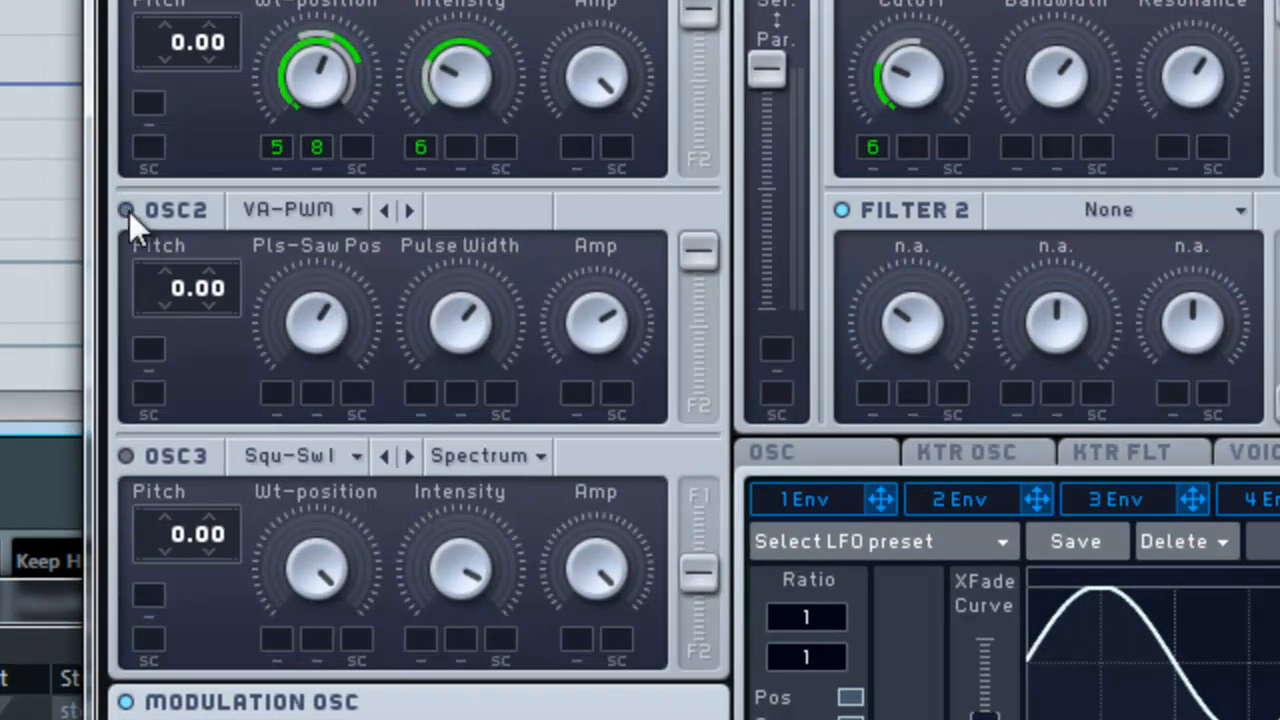
Step: Detune OSC2's pitch to -0.27
{"action": "left_click", "coordinate": [211, 306]}
{"action": "left_click_drag", "start_coordinate": [213, 327], "coordinate": [221, 385]}
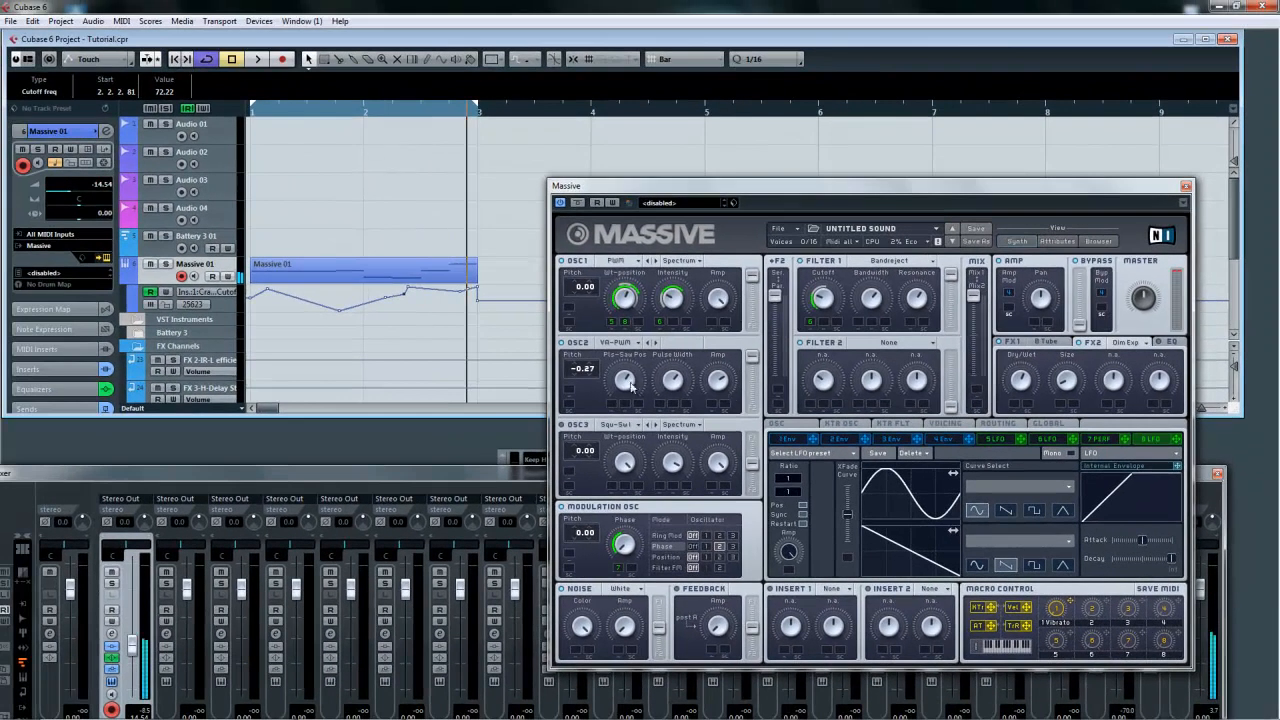
Step: Disable the FX 3-REVerence send on the Massive 01 channel and play the project from the start to compare
{"action": "left_click_drag", "start_coordinate": [414, 474], "coordinate": [416, 446]}
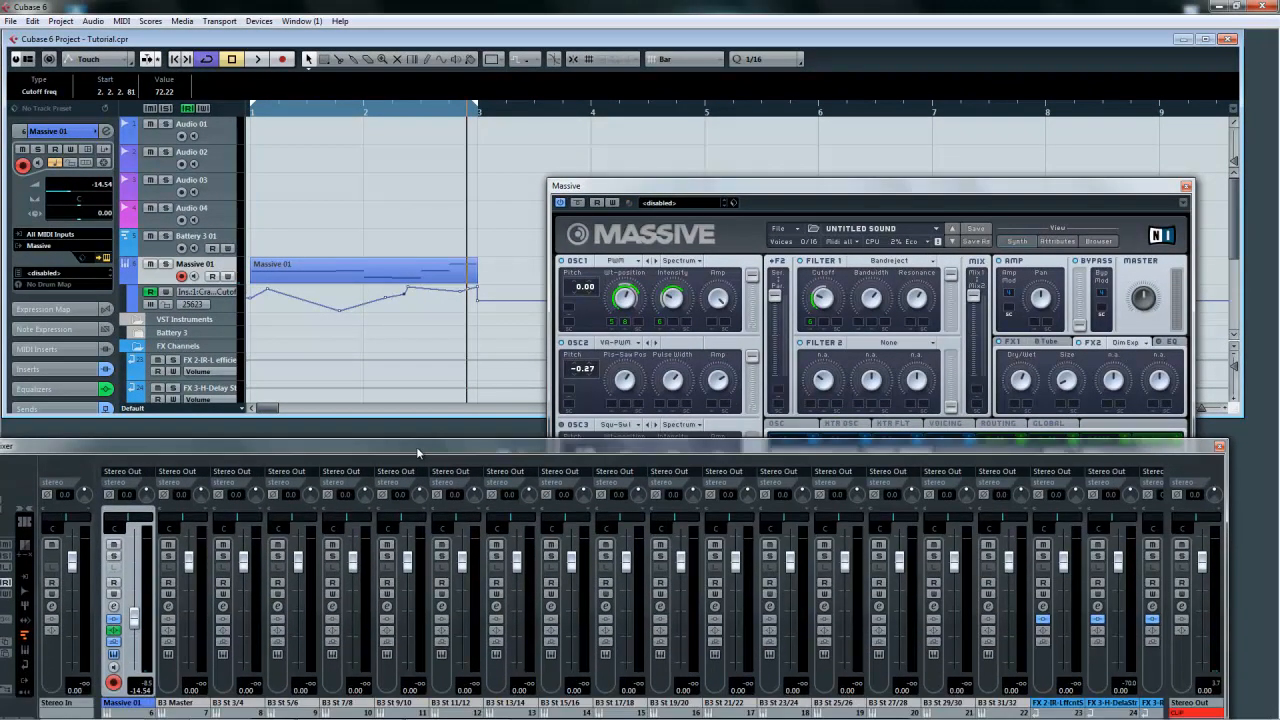
{"action": "left_click", "coordinate": [113, 606]}
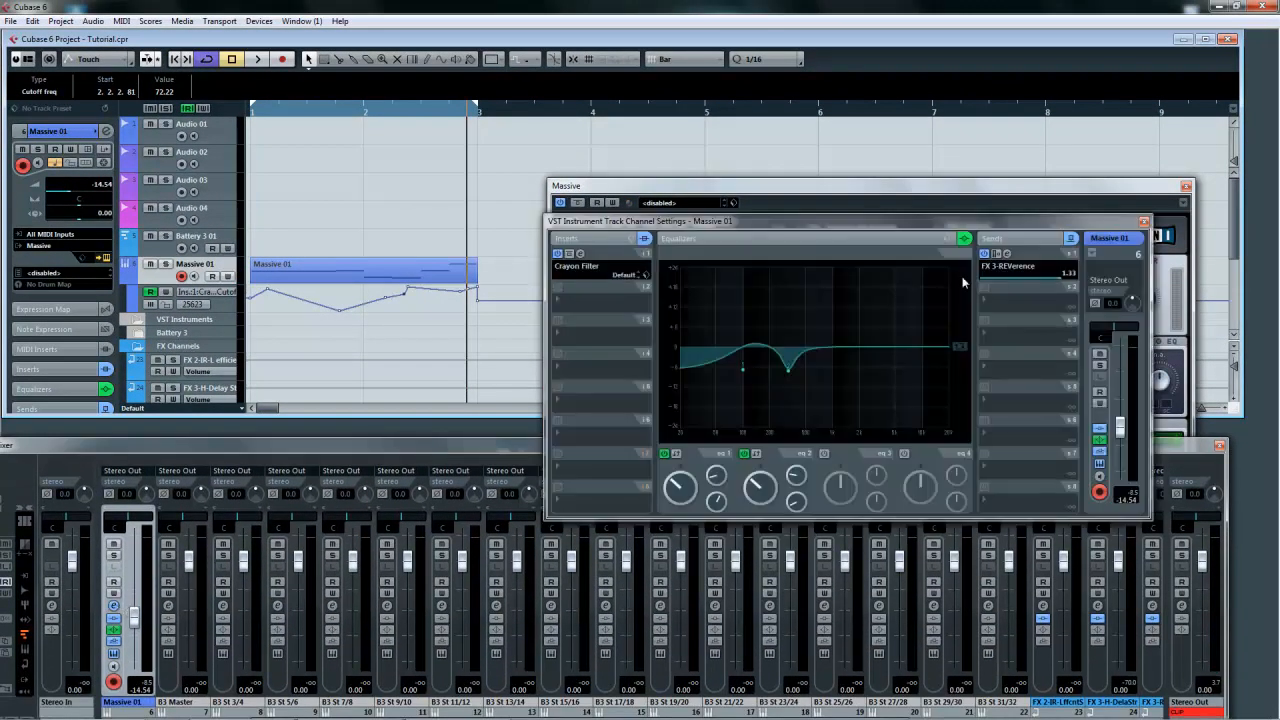
{"action": "left_click", "coordinate": [985, 253]}
{"action": "left_click", "coordinate": [174, 61]}
{"action": "left_click", "coordinate": [257, 59]}
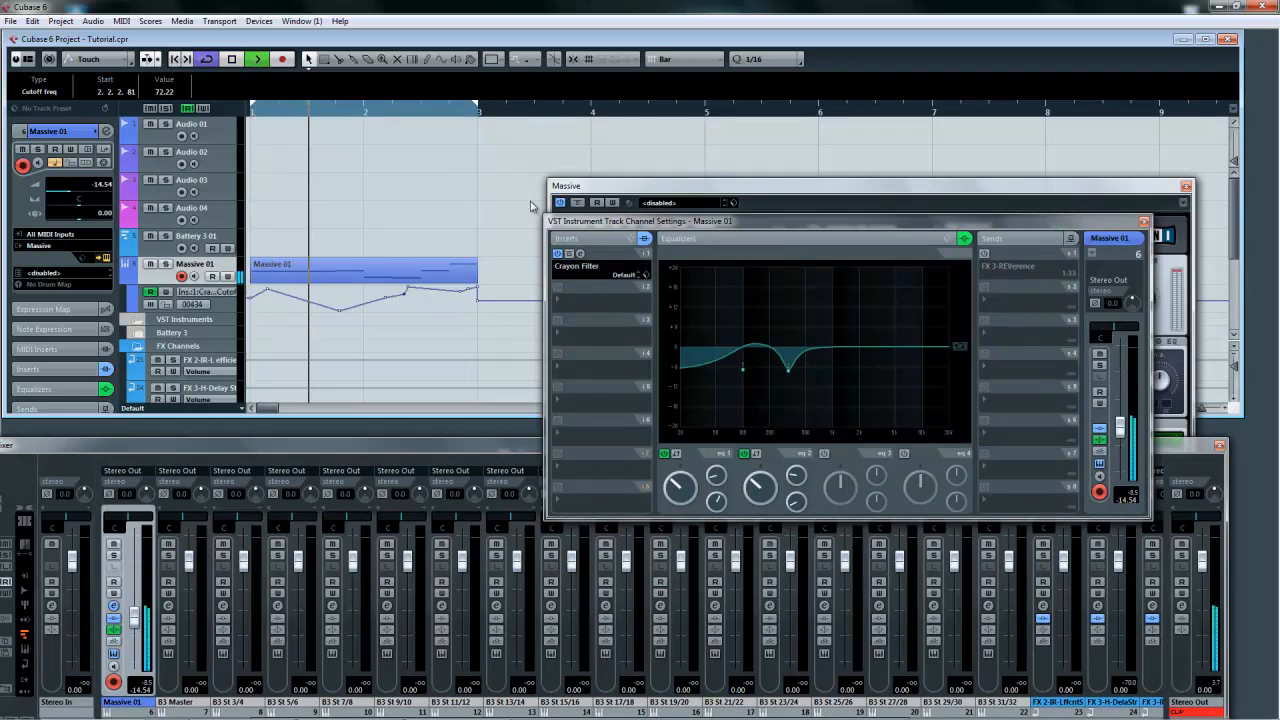
{"action": "left_click", "coordinate": [231, 60]}
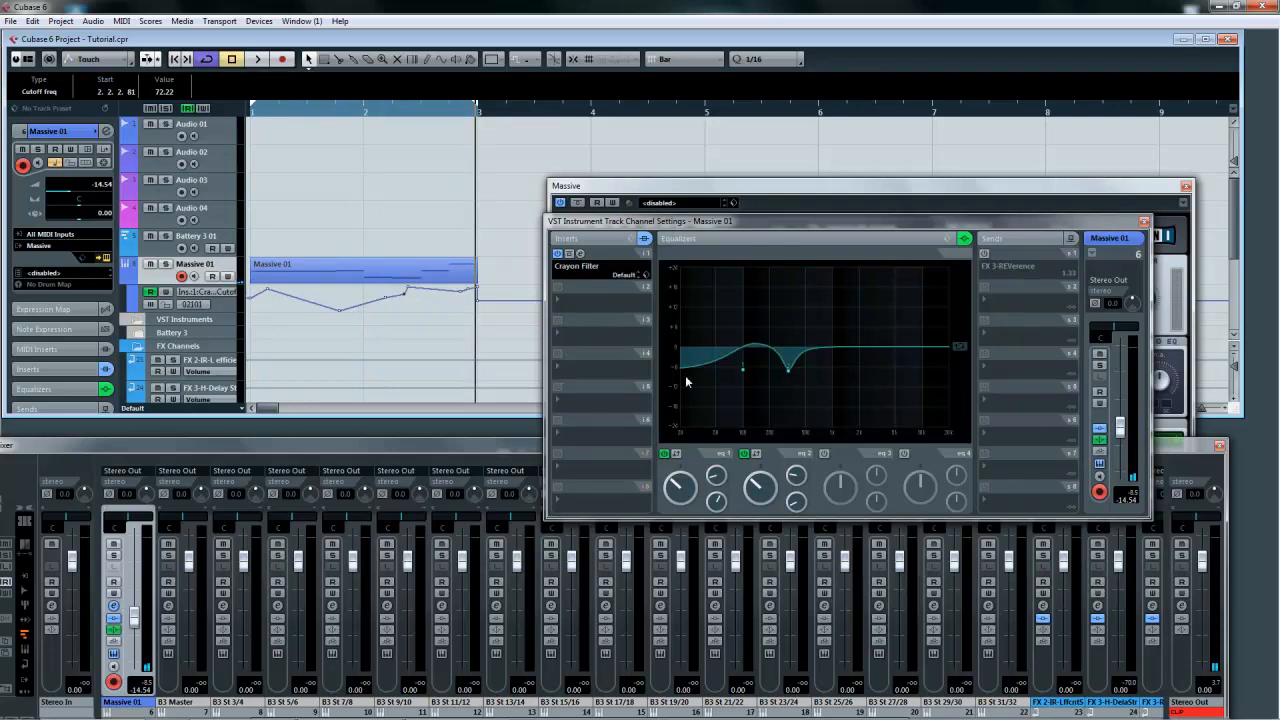
{"action": "left_click", "coordinate": [1144, 221]}
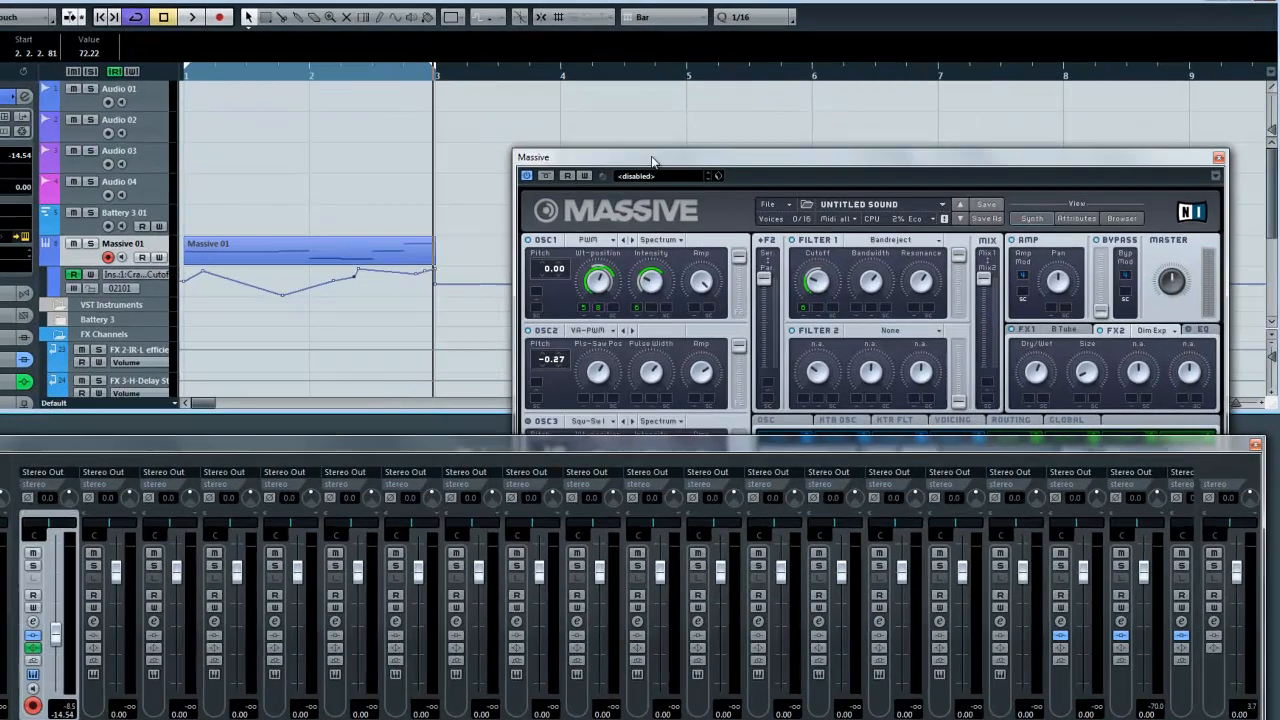
{"action": "left_click_drag", "start_coordinate": [670, 184], "coordinate": [628, 152]}
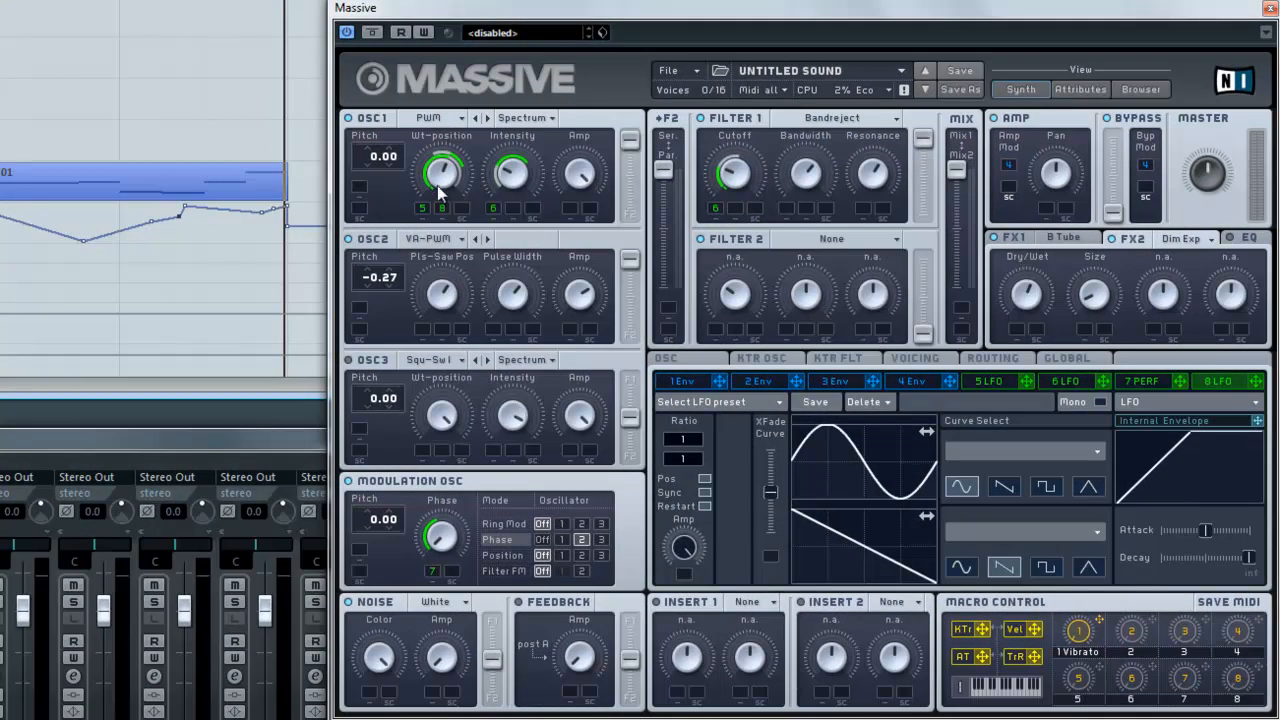